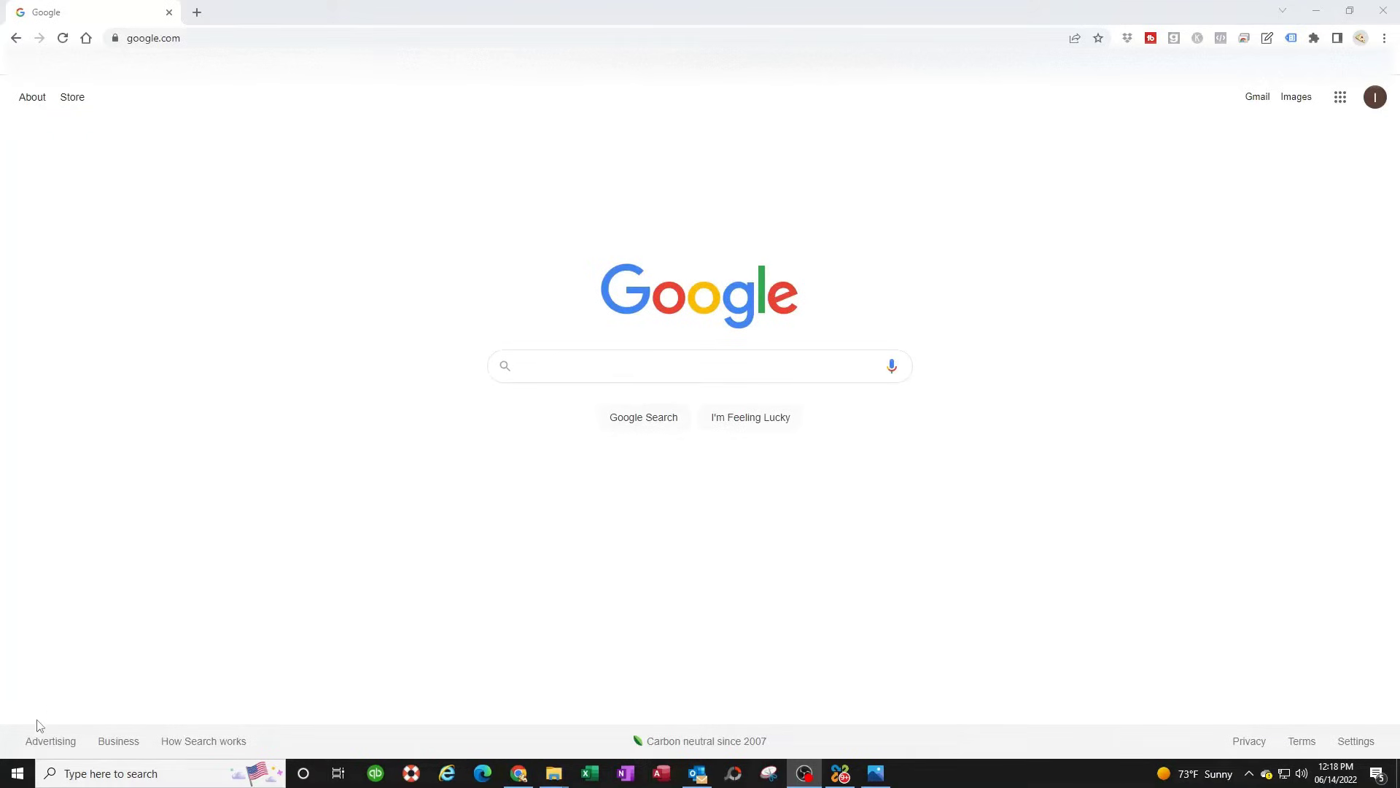
- Review the Private, Guest/Public and All Networks advanced sharing settings, then close without saving
left_click(14, 780)
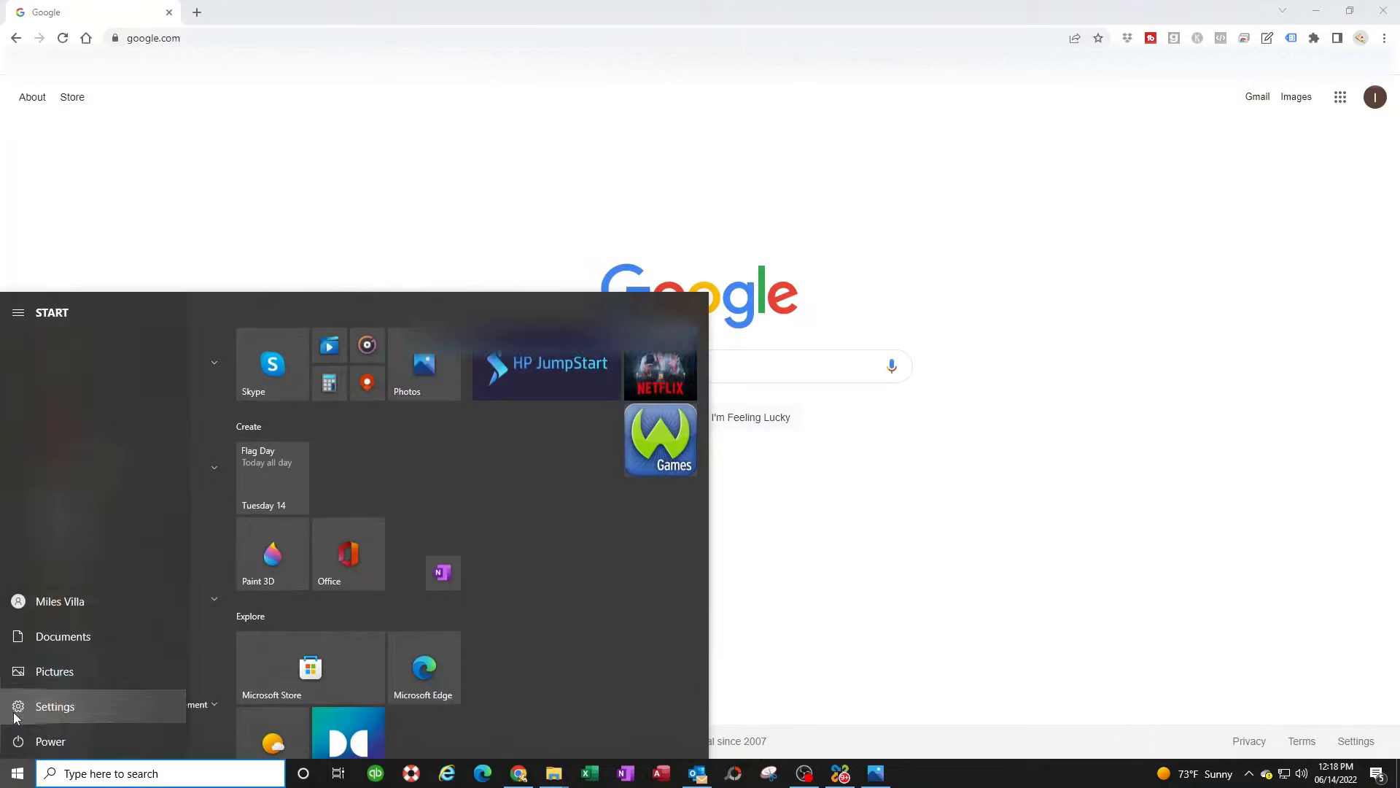
left_click(15, 706)
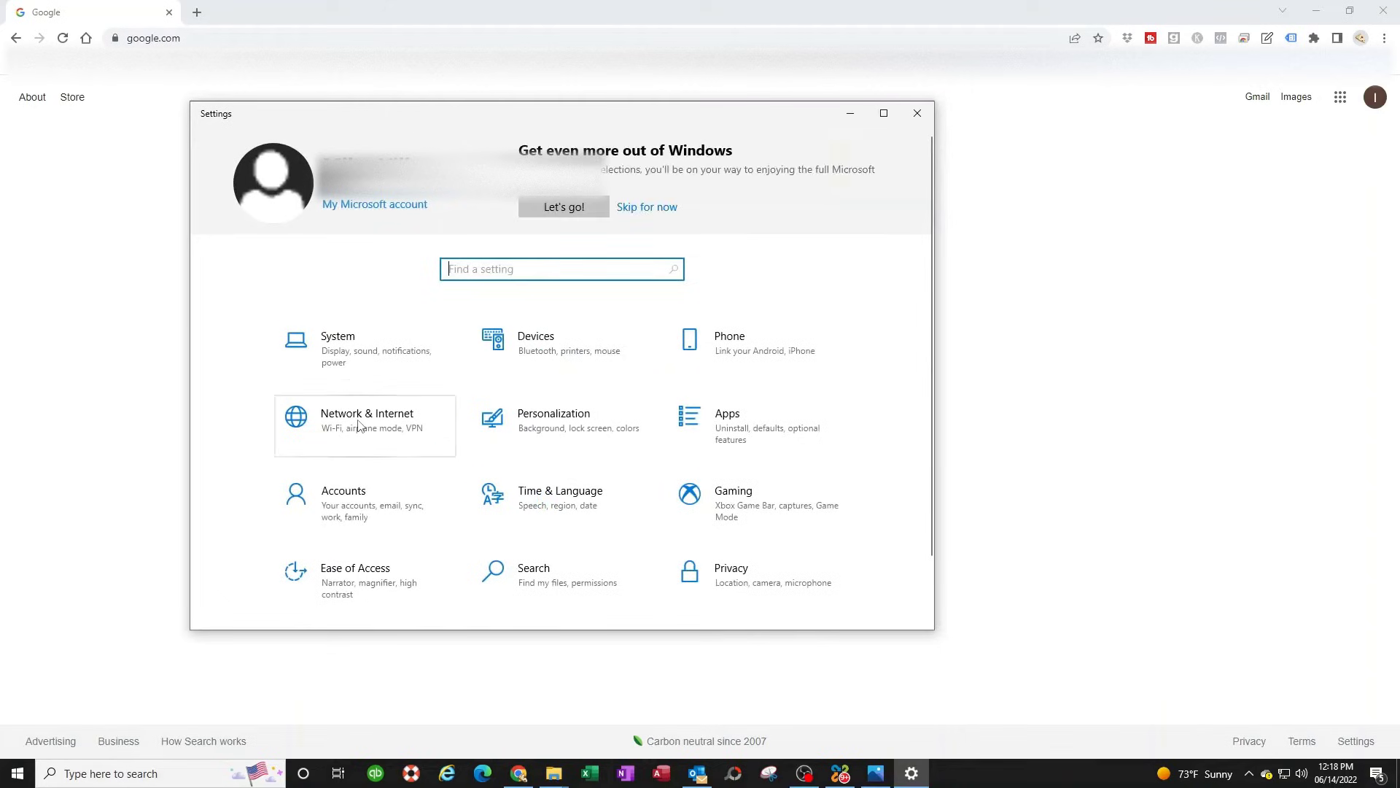
left_click(360, 421)
scroll(584, 474, "down", 3)
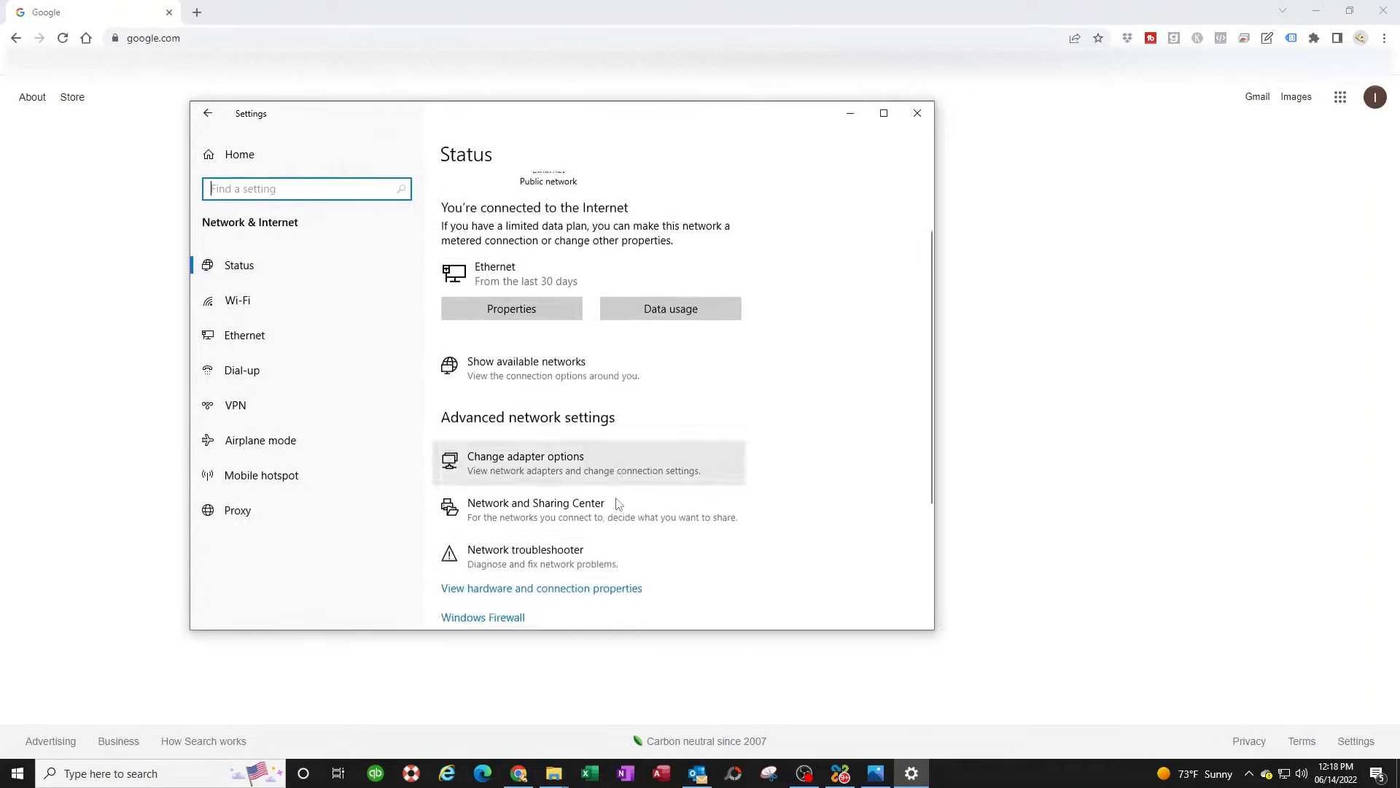
left_click(521, 441)
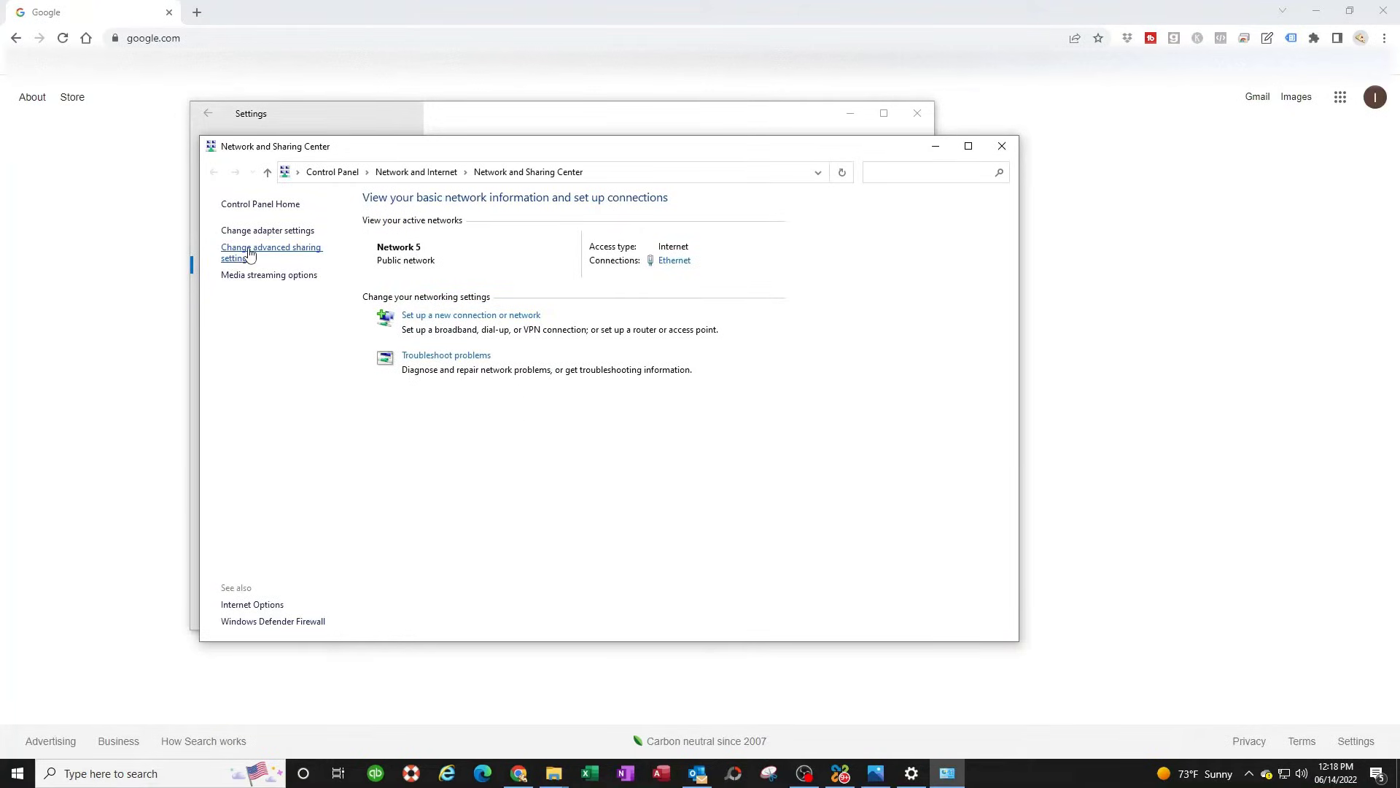
left_click(249, 253)
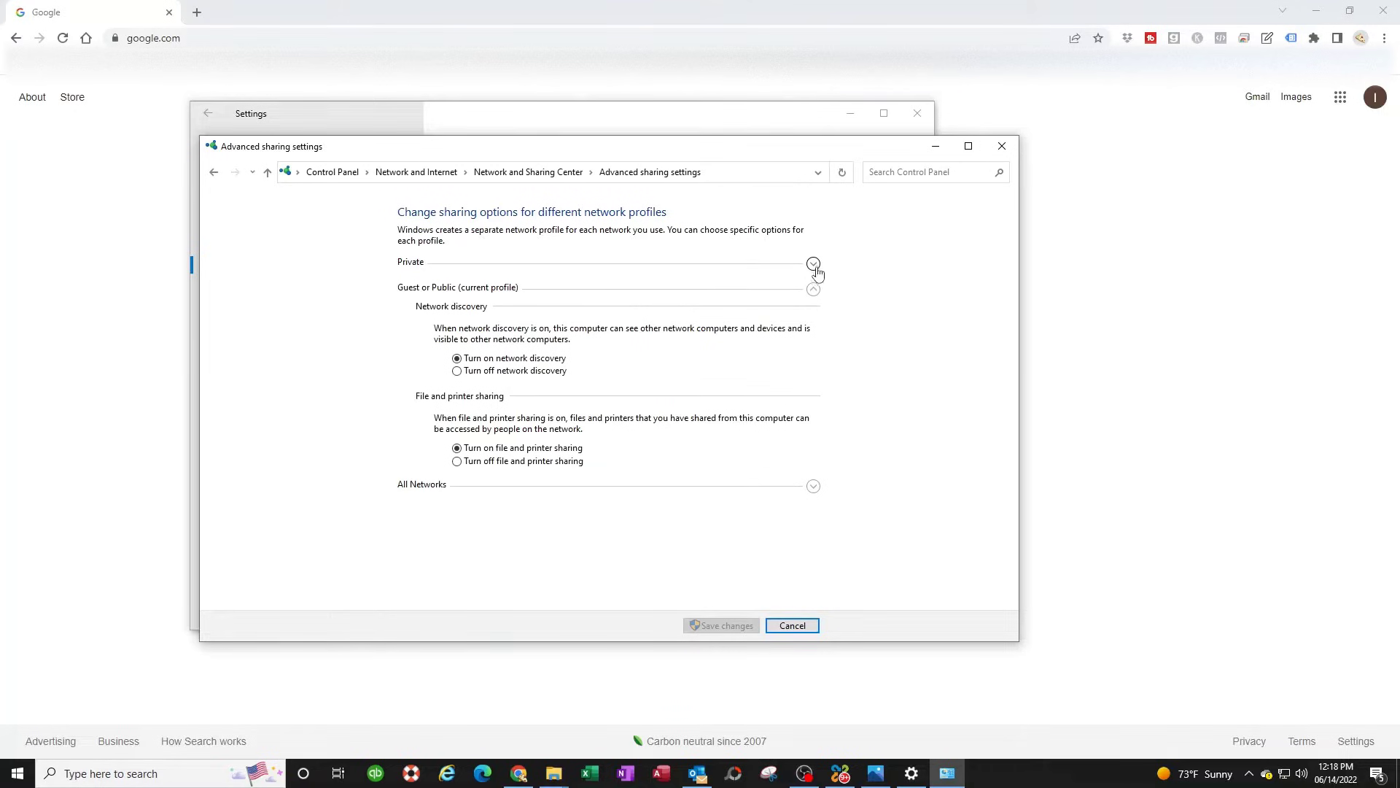
left_click(814, 264)
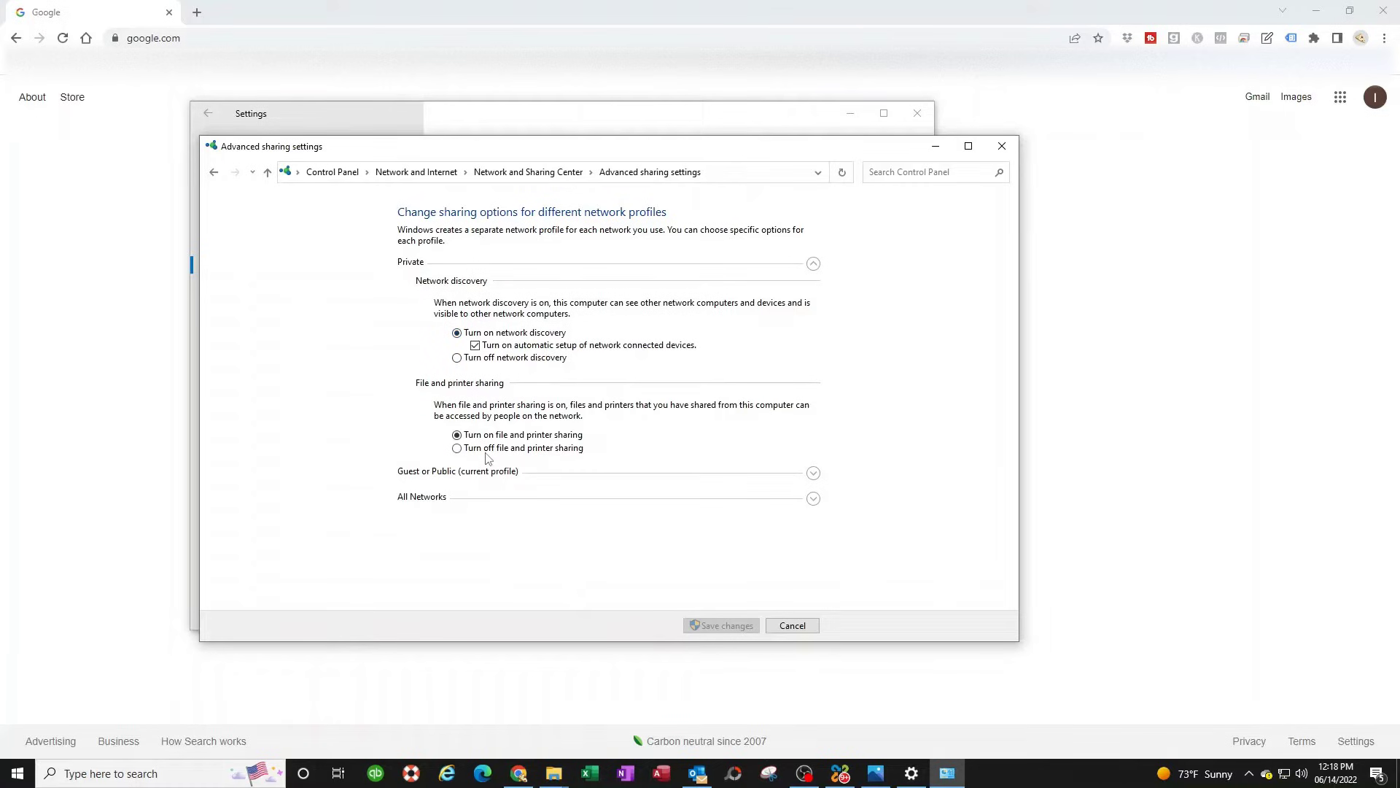
left_click(814, 474)
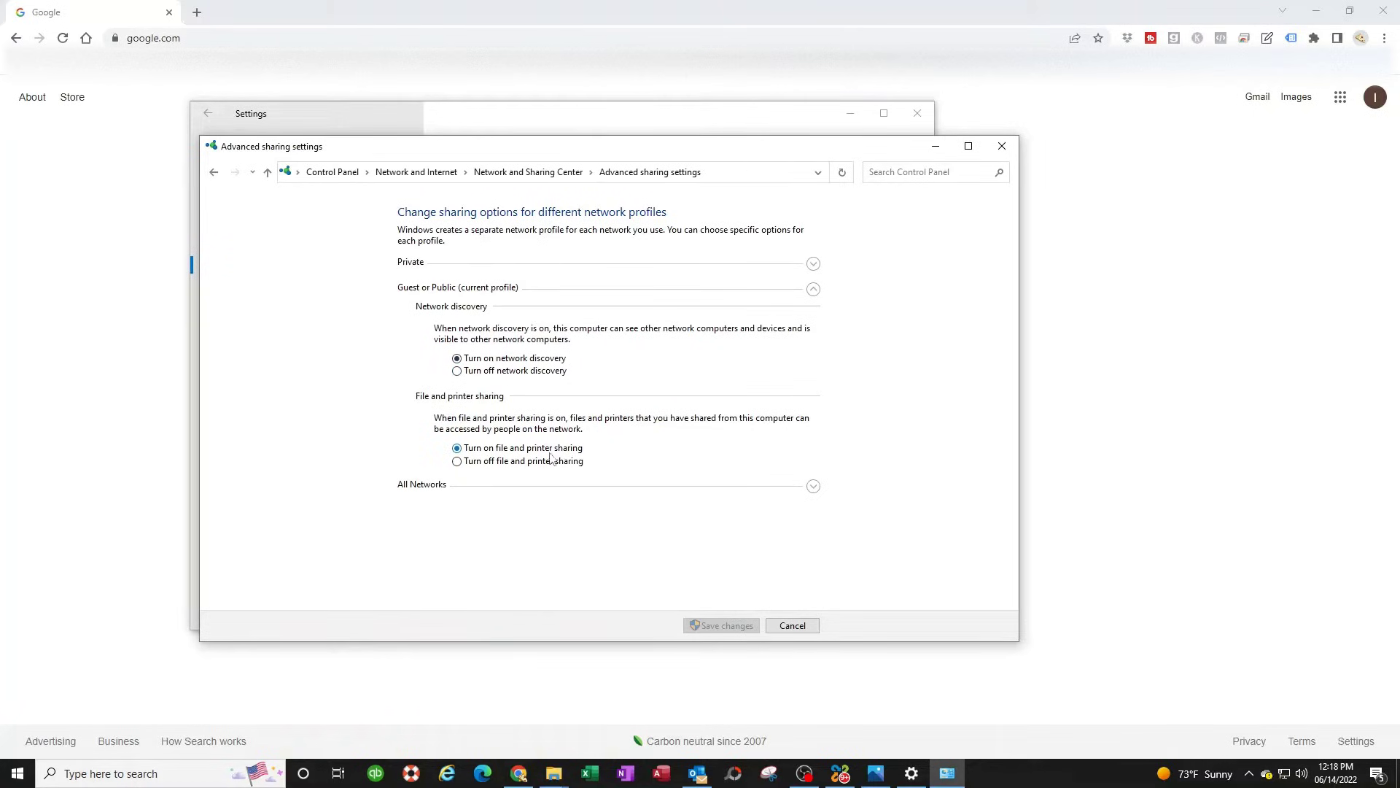
left_click(813, 487)
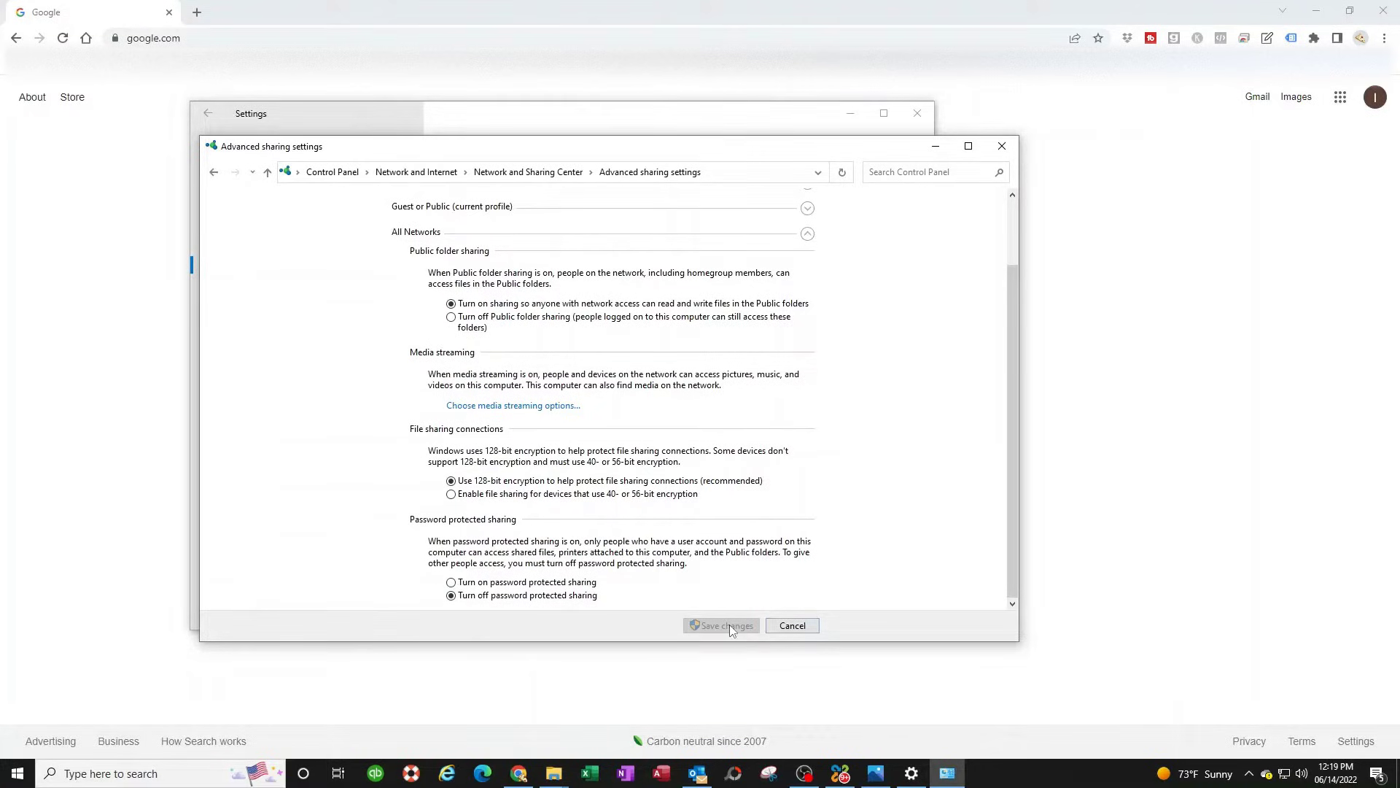
left_click(1001, 146)
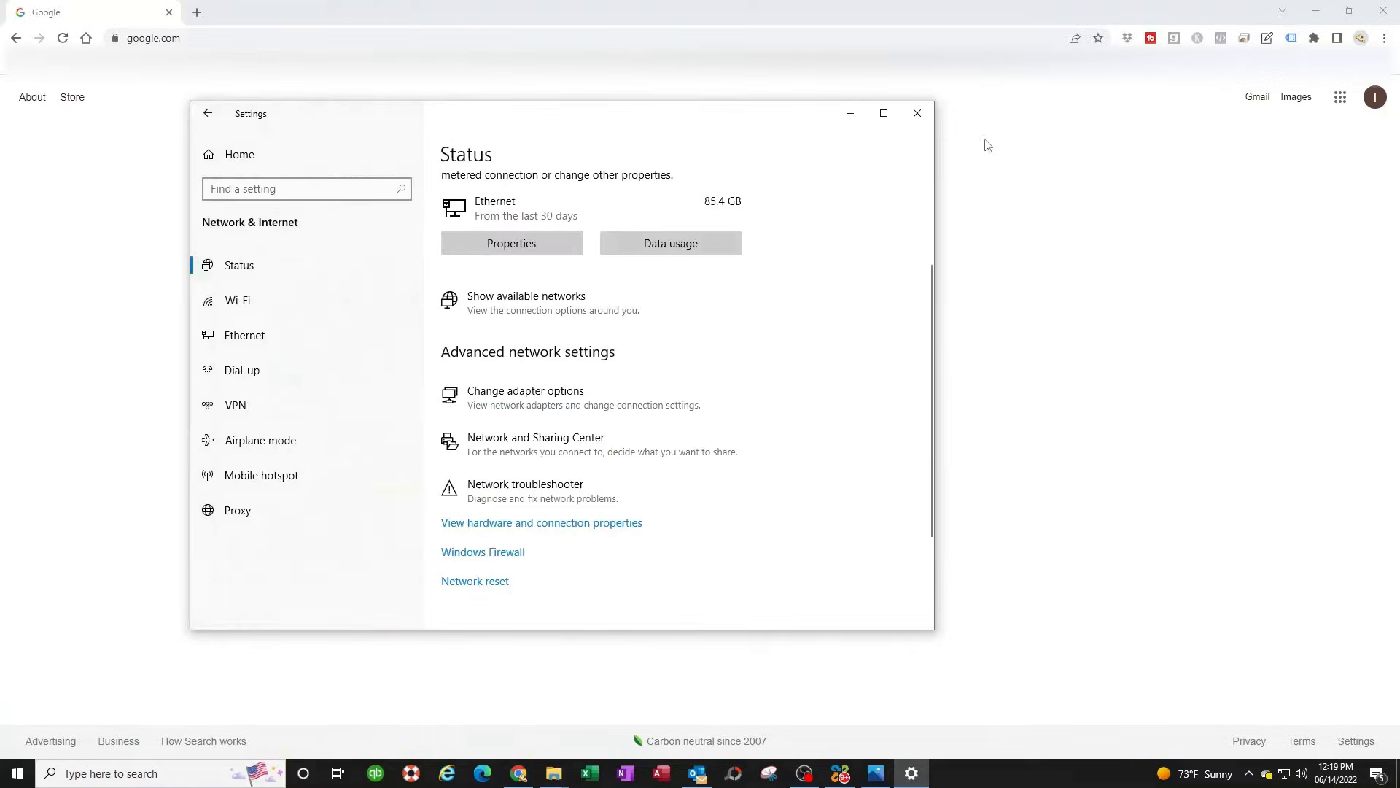
left_click(917, 113)
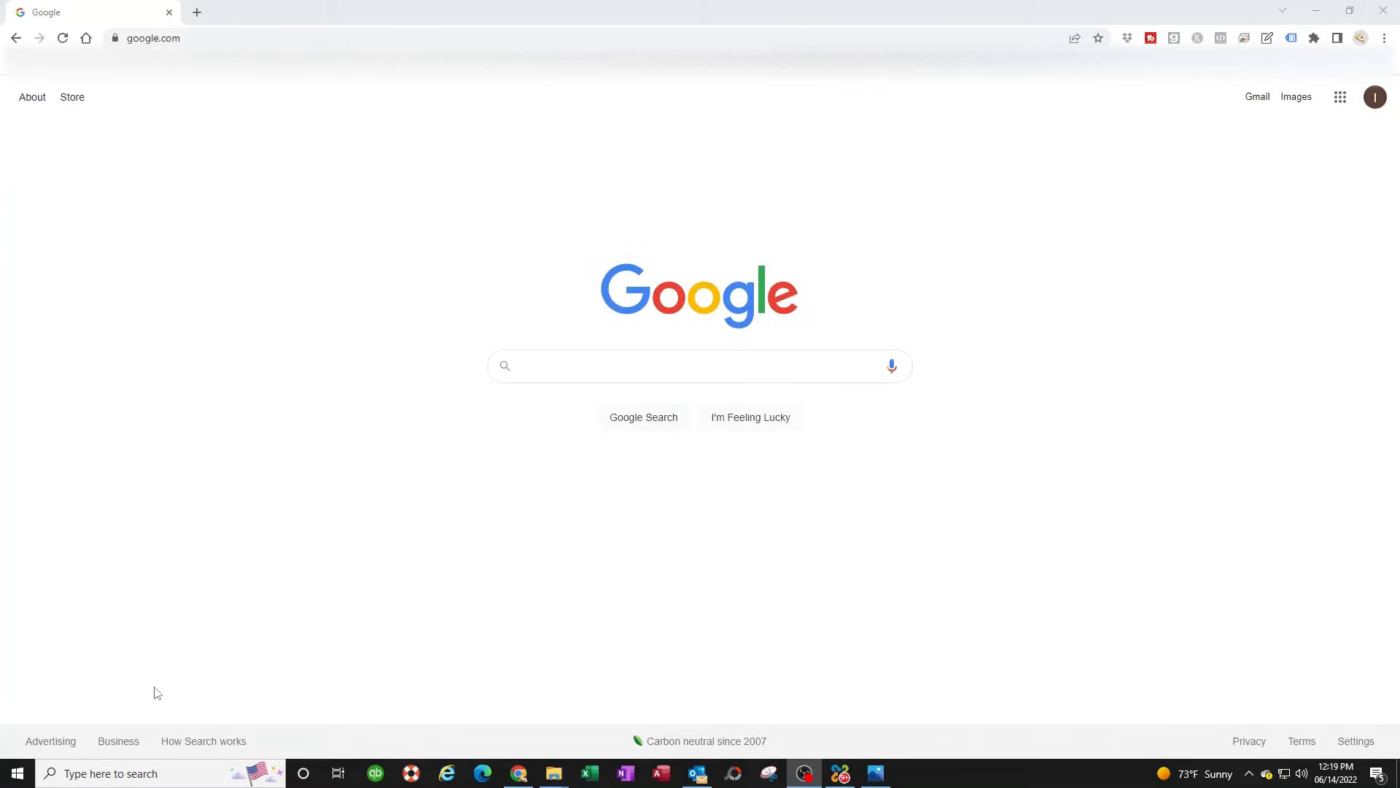
- Inspect SMB 1.0/CIFS File Sharing Support in Windows Features and close it unchanged
left_click(96, 778)
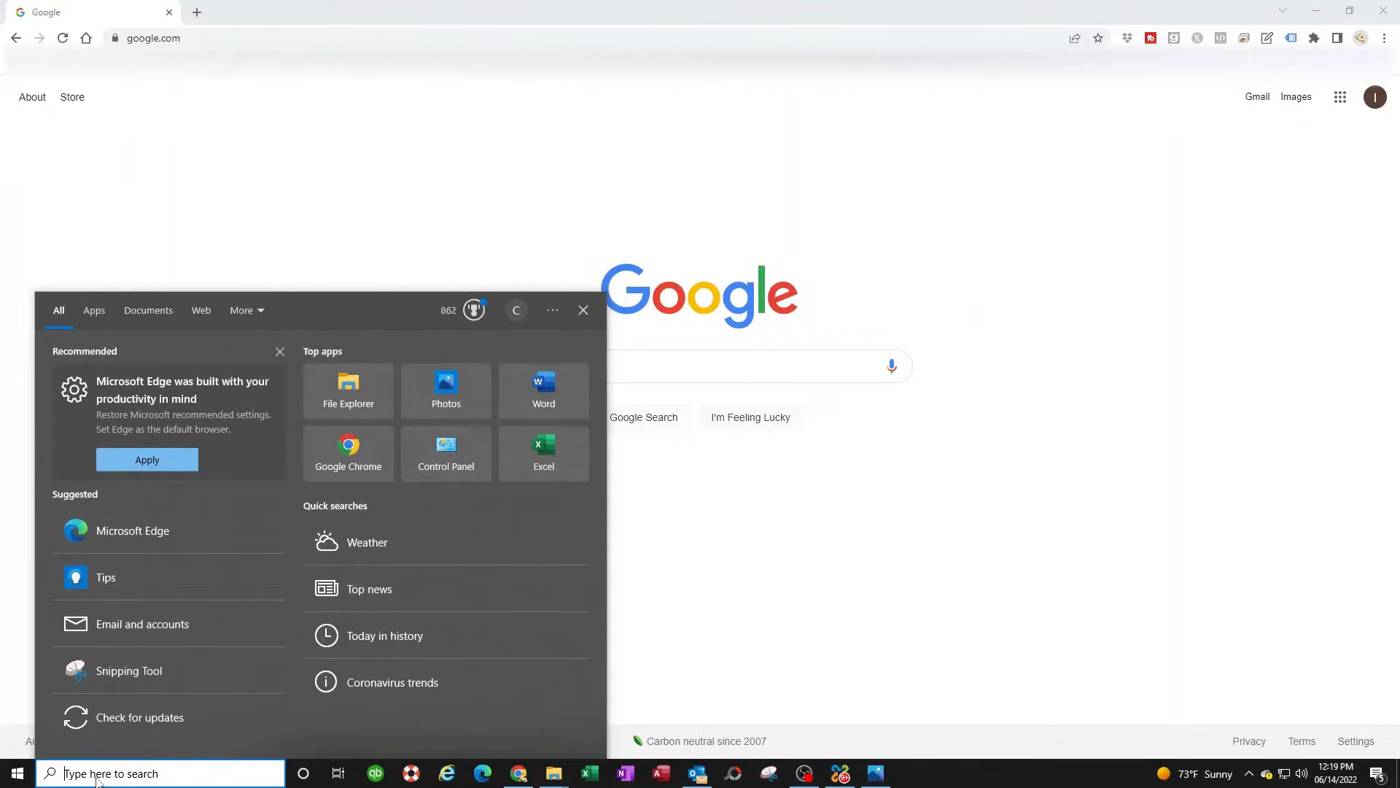
type("turn wind")
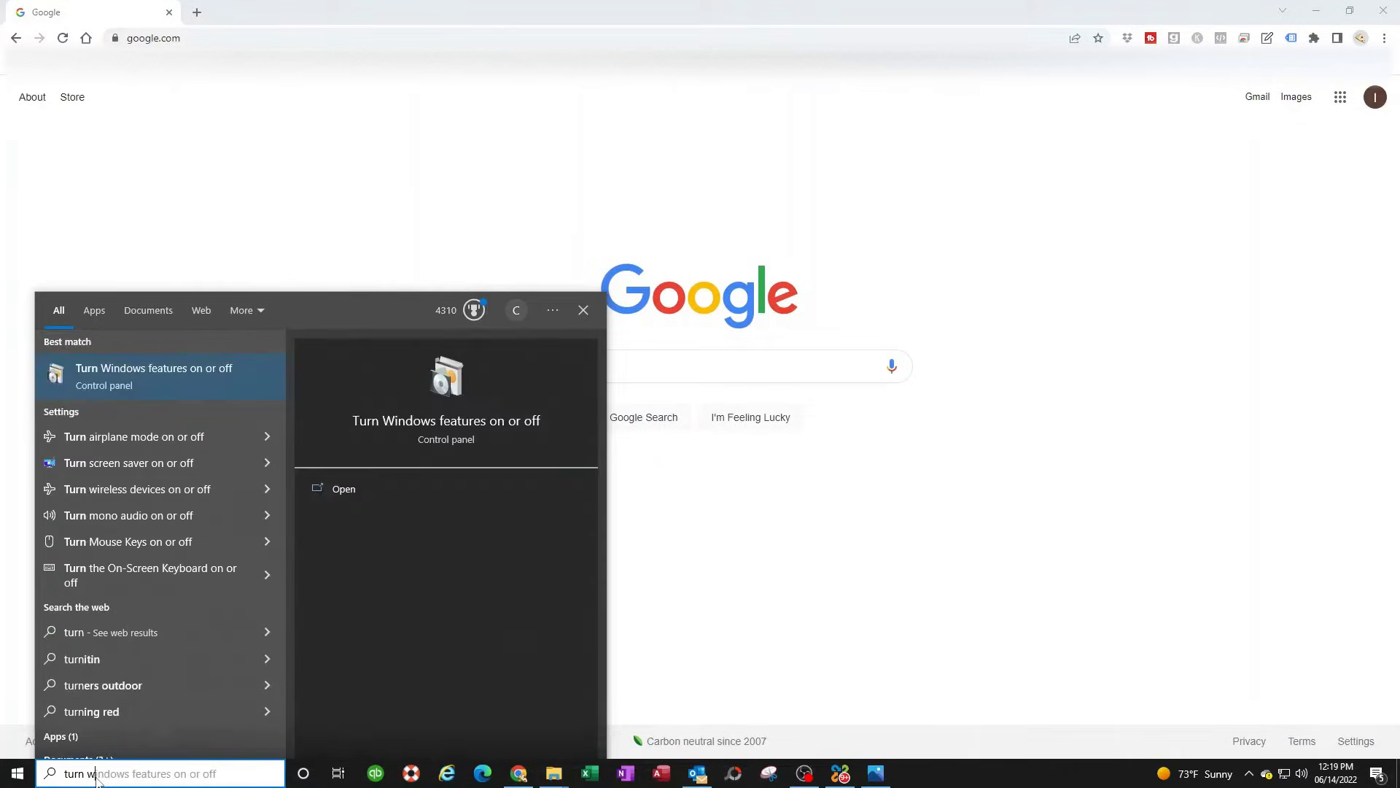
left_click(195, 375)
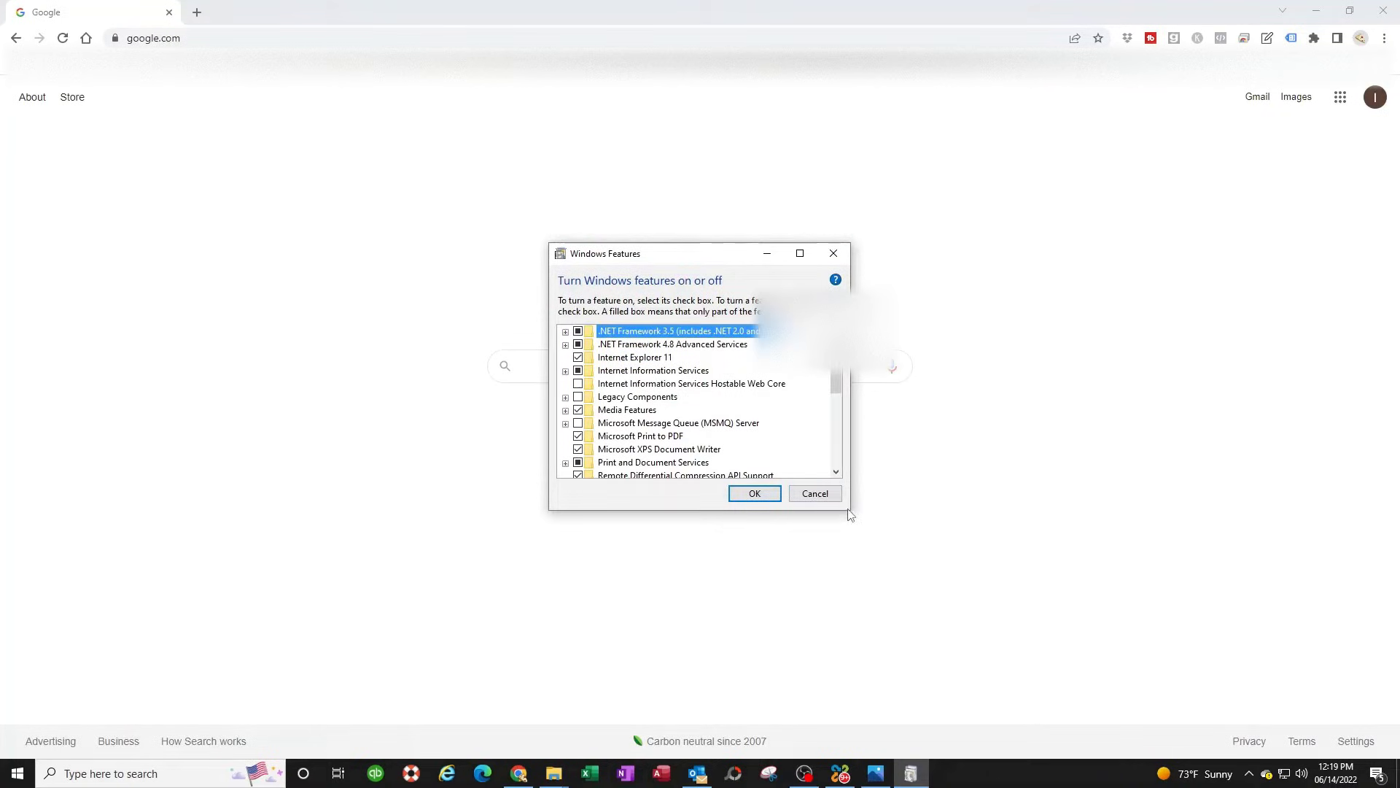
left_click_drag(853, 515, 1121, 692)
left_click_drag(861, 257, 724, 184)
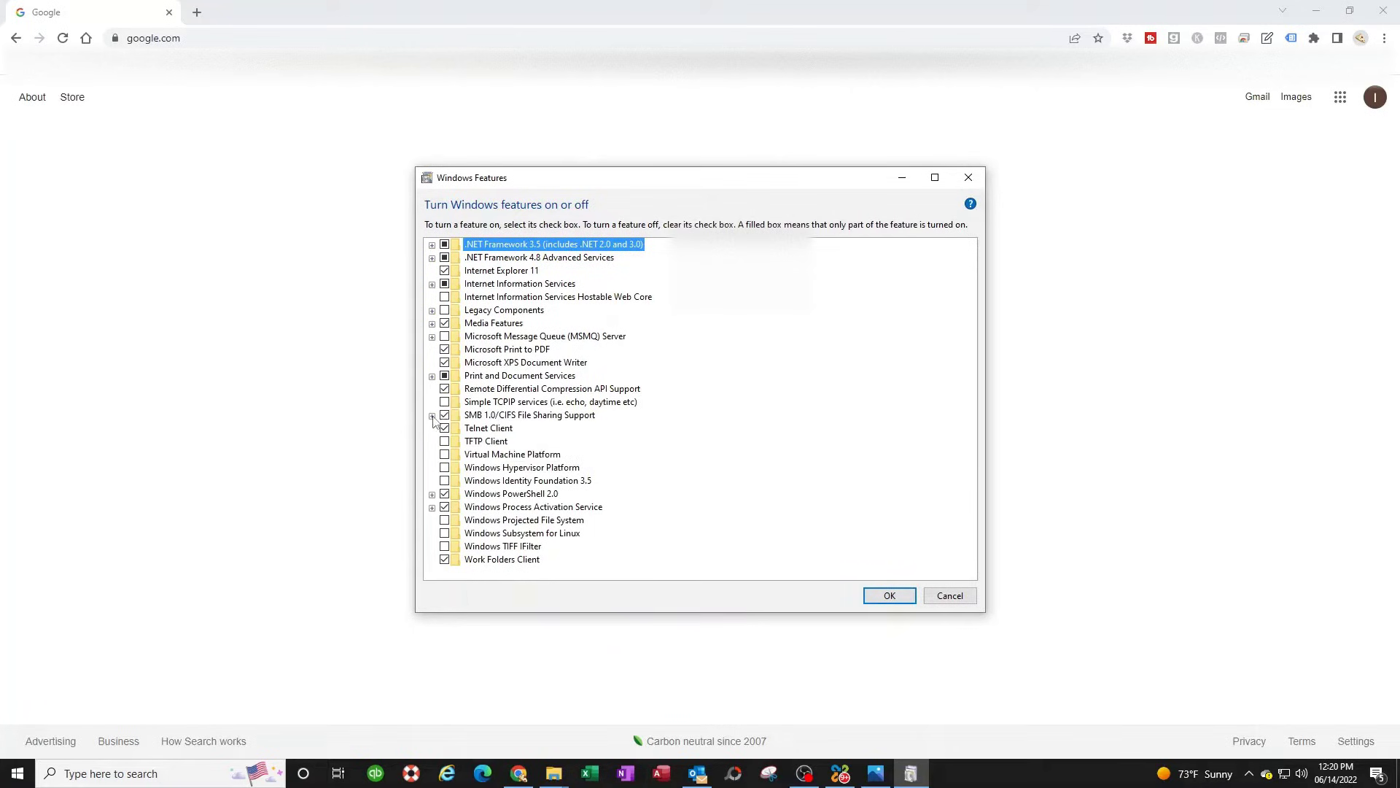
left_click(431, 416)
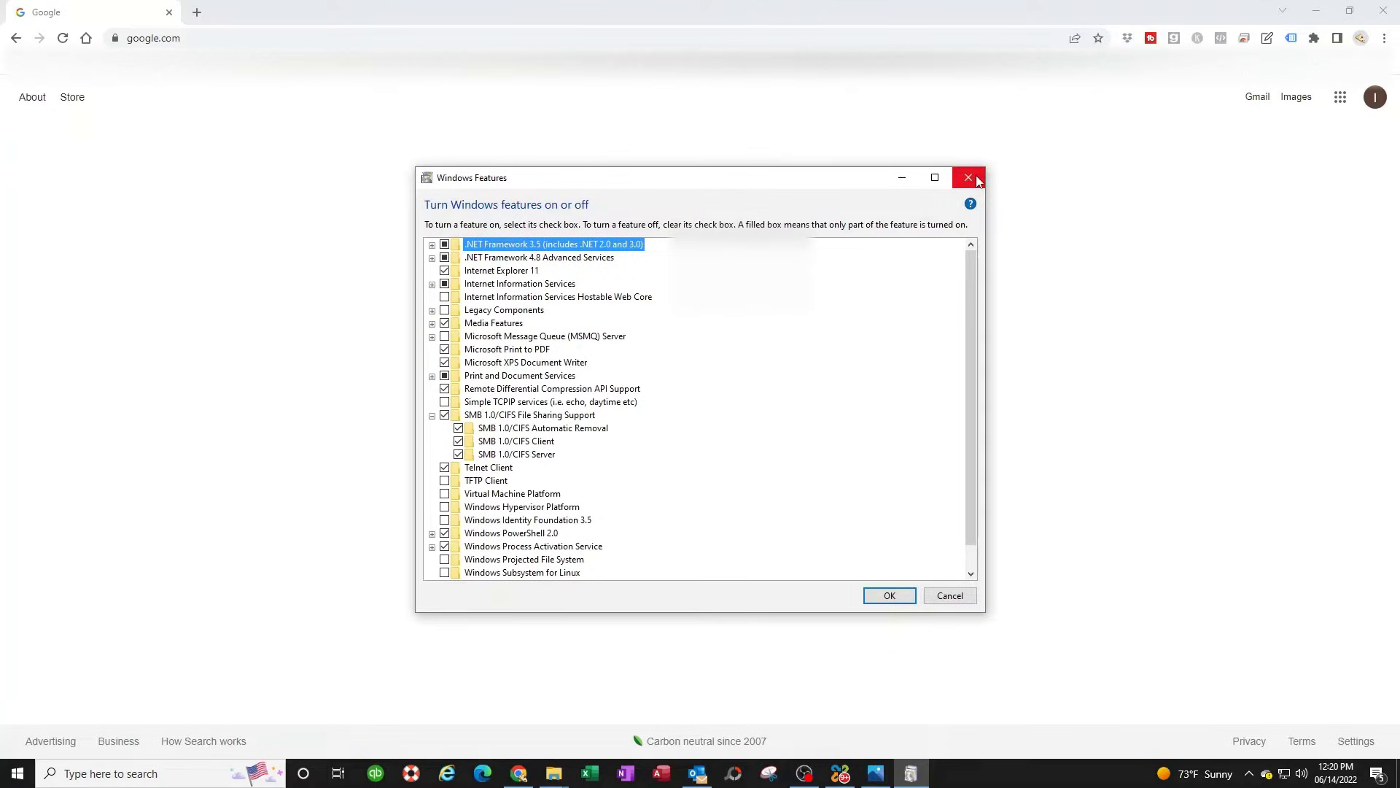
left_click(976, 179)
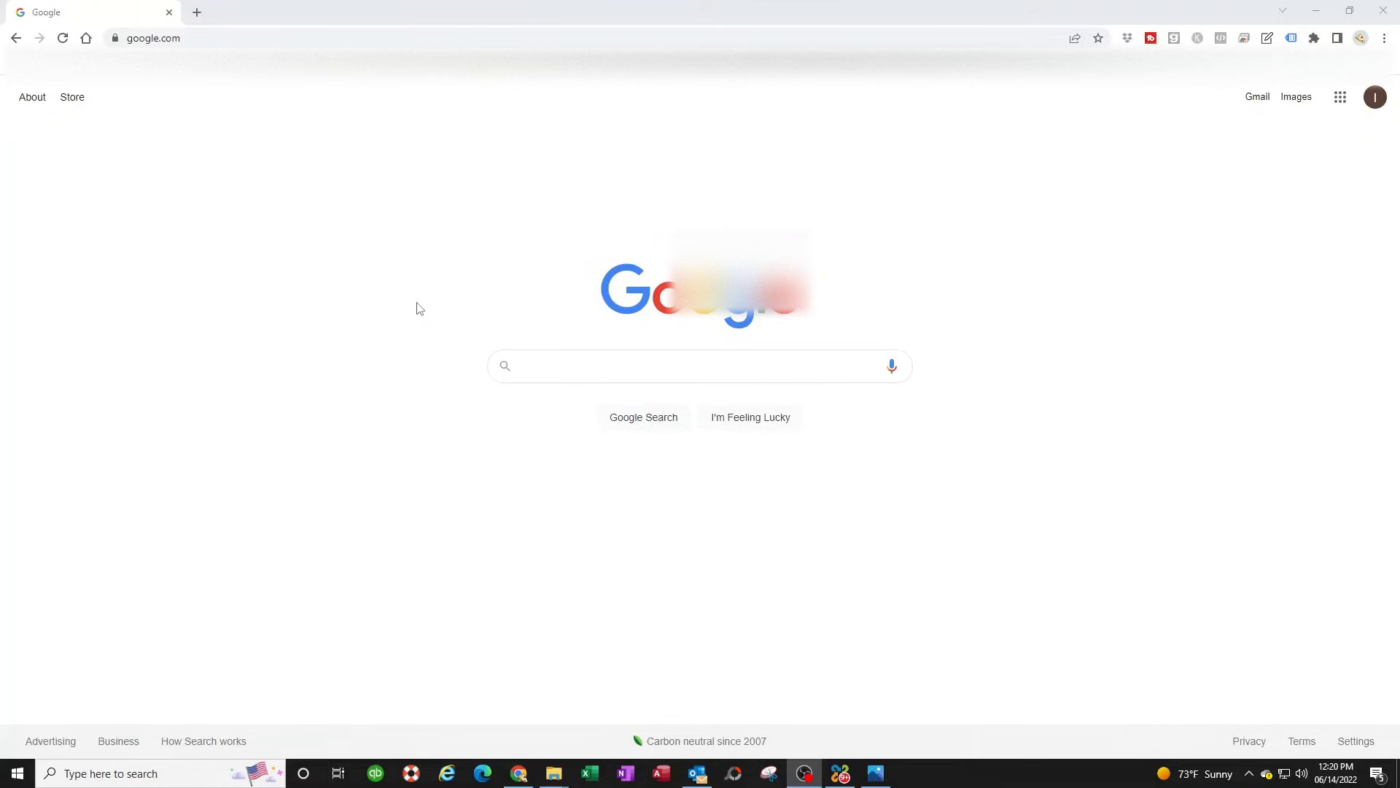
- Go from Control Panel's User Accounts to adding someone else to this PC in Settings
left_click(94, 774)
type("cont")
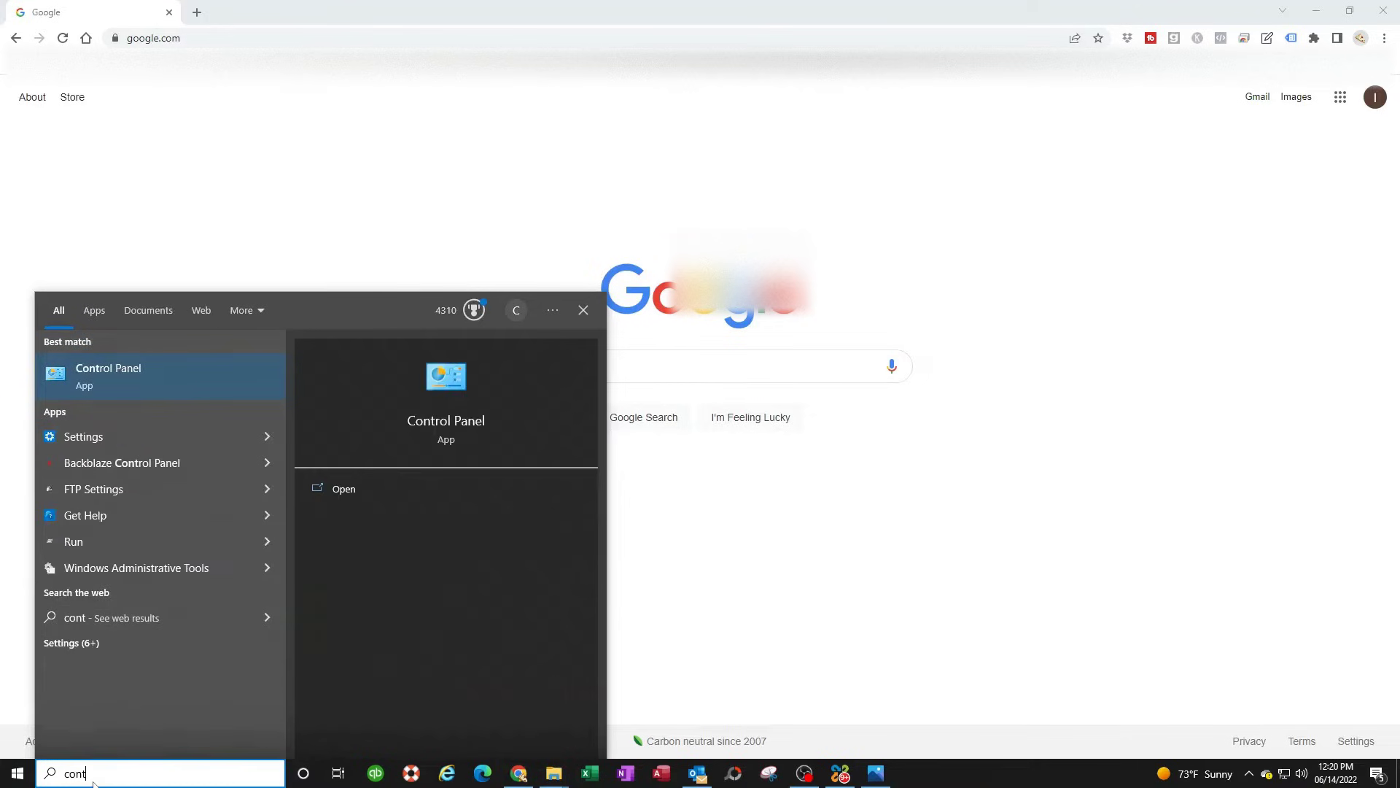
left_click(124, 373)
left_click(651, 266)
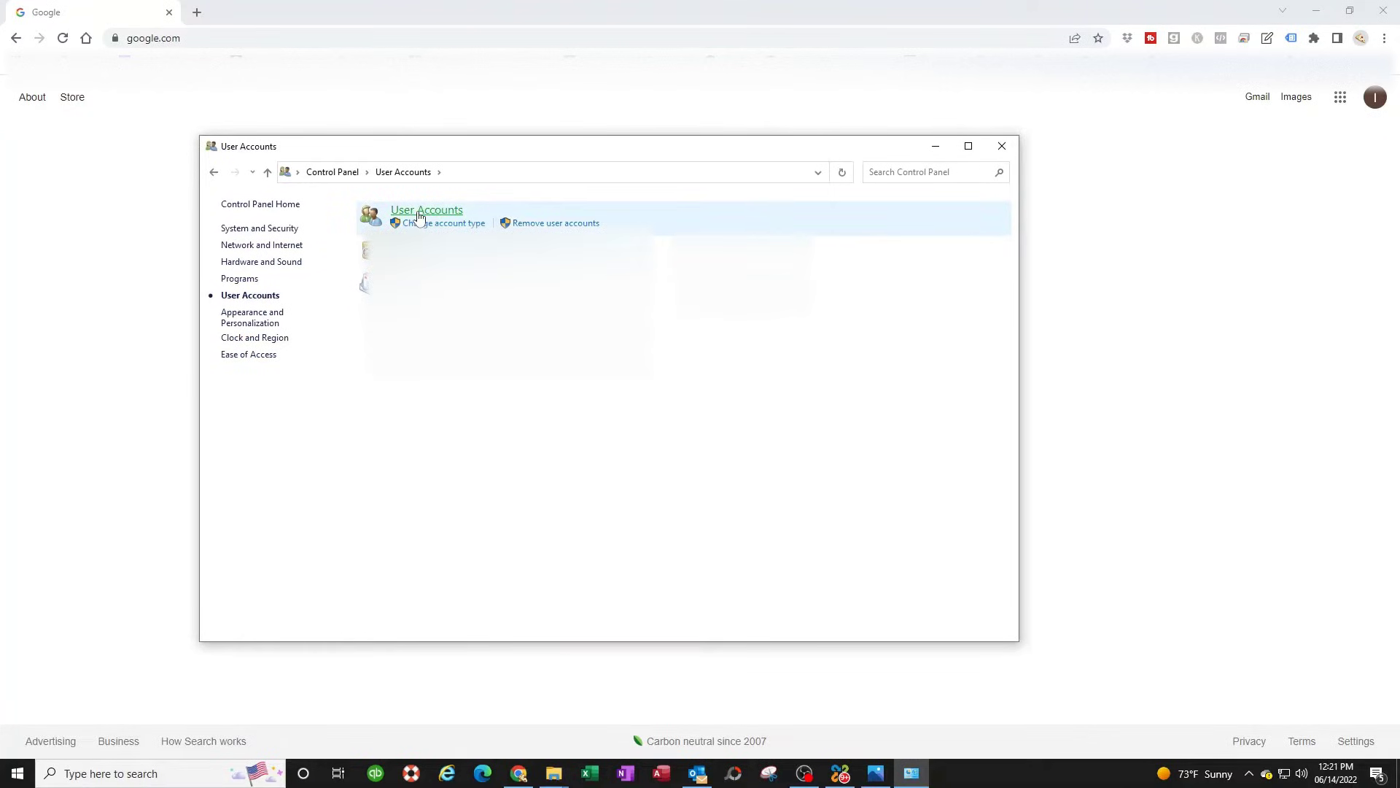
left_click(427, 211)
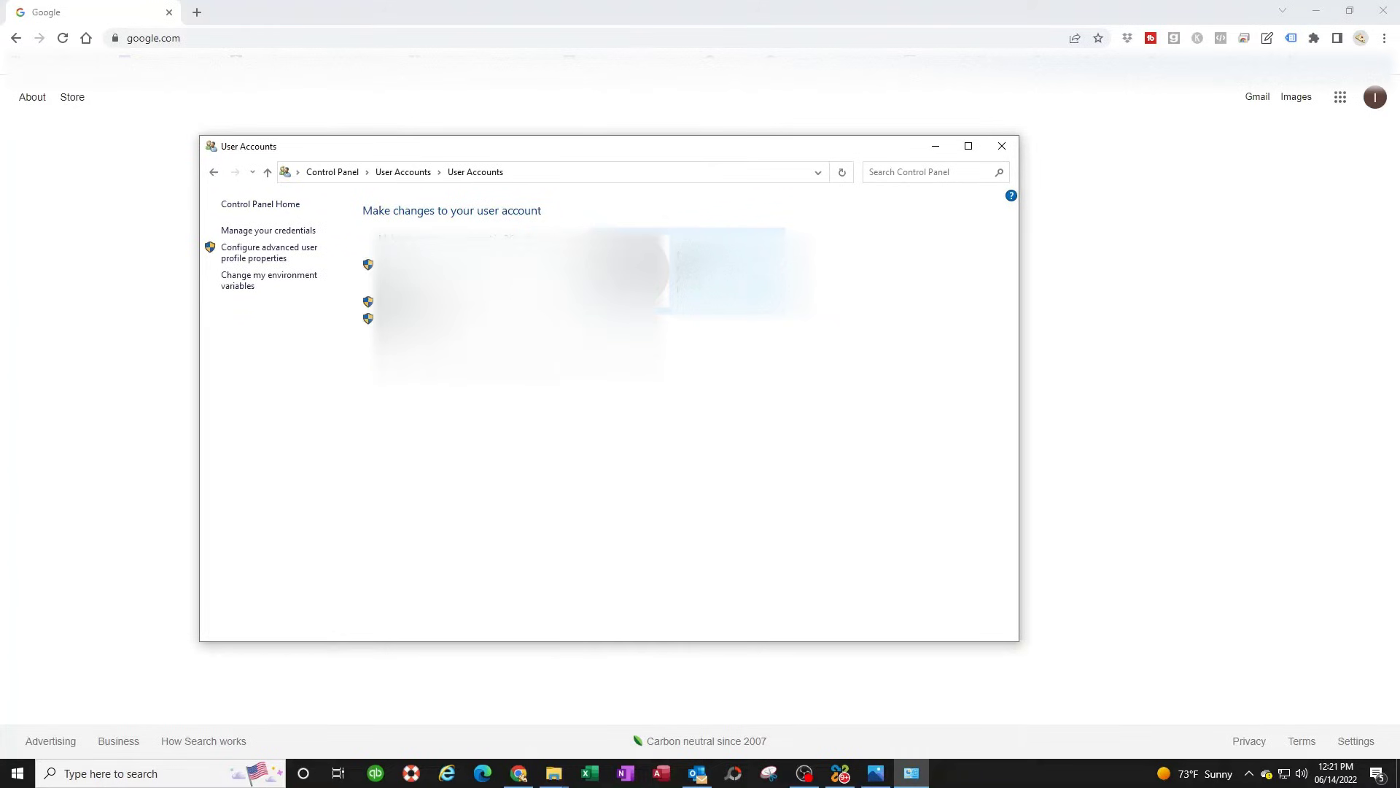
left_click(413, 302)
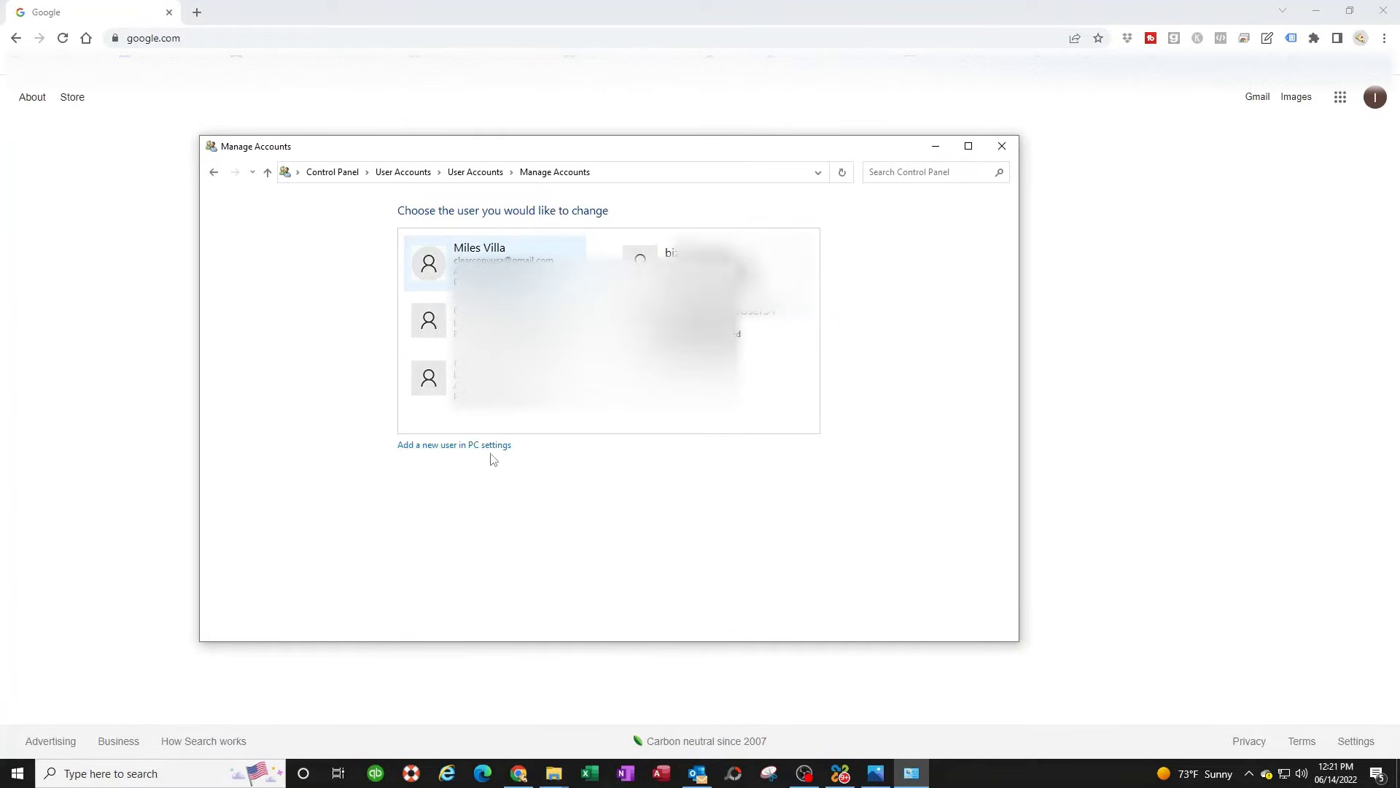
left_click(447, 446)
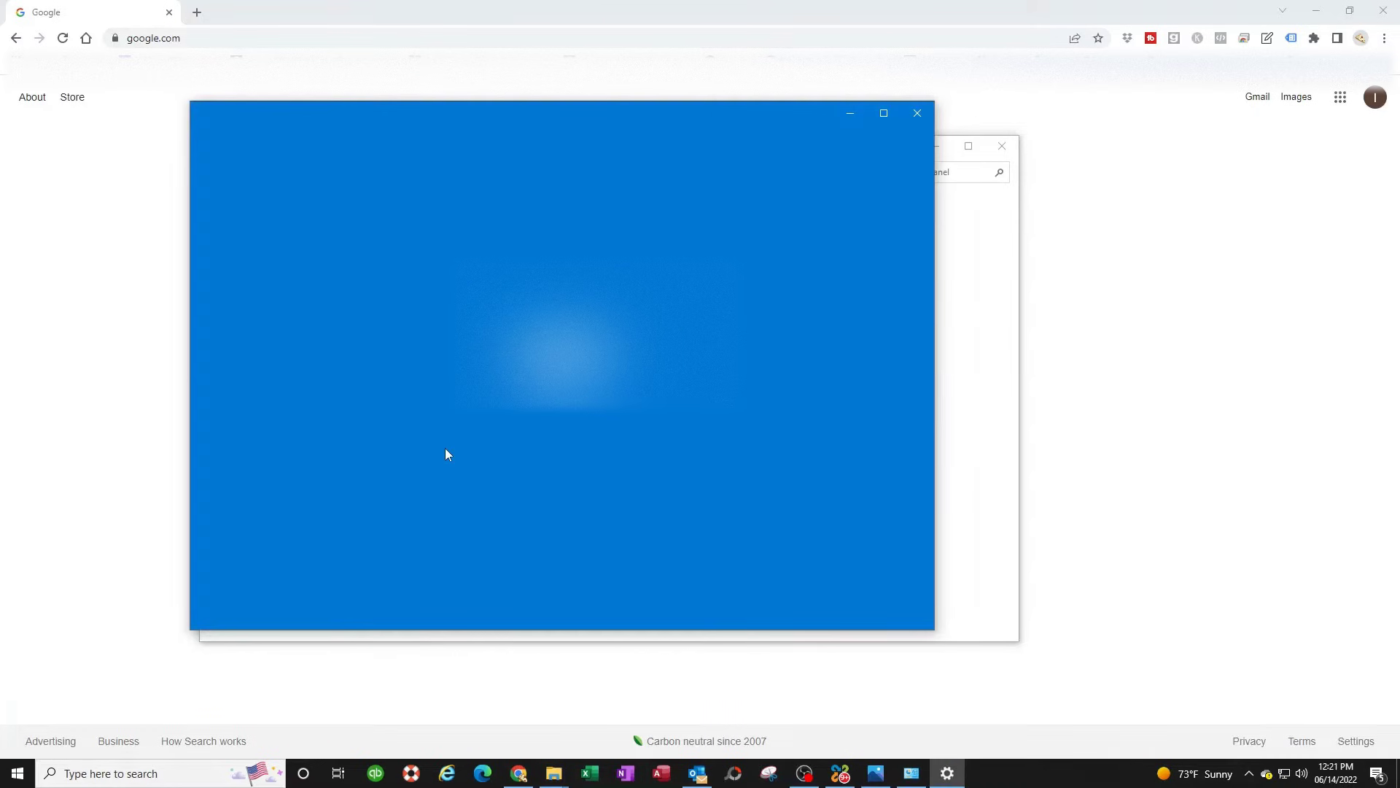
scroll(653, 466, "down", 3)
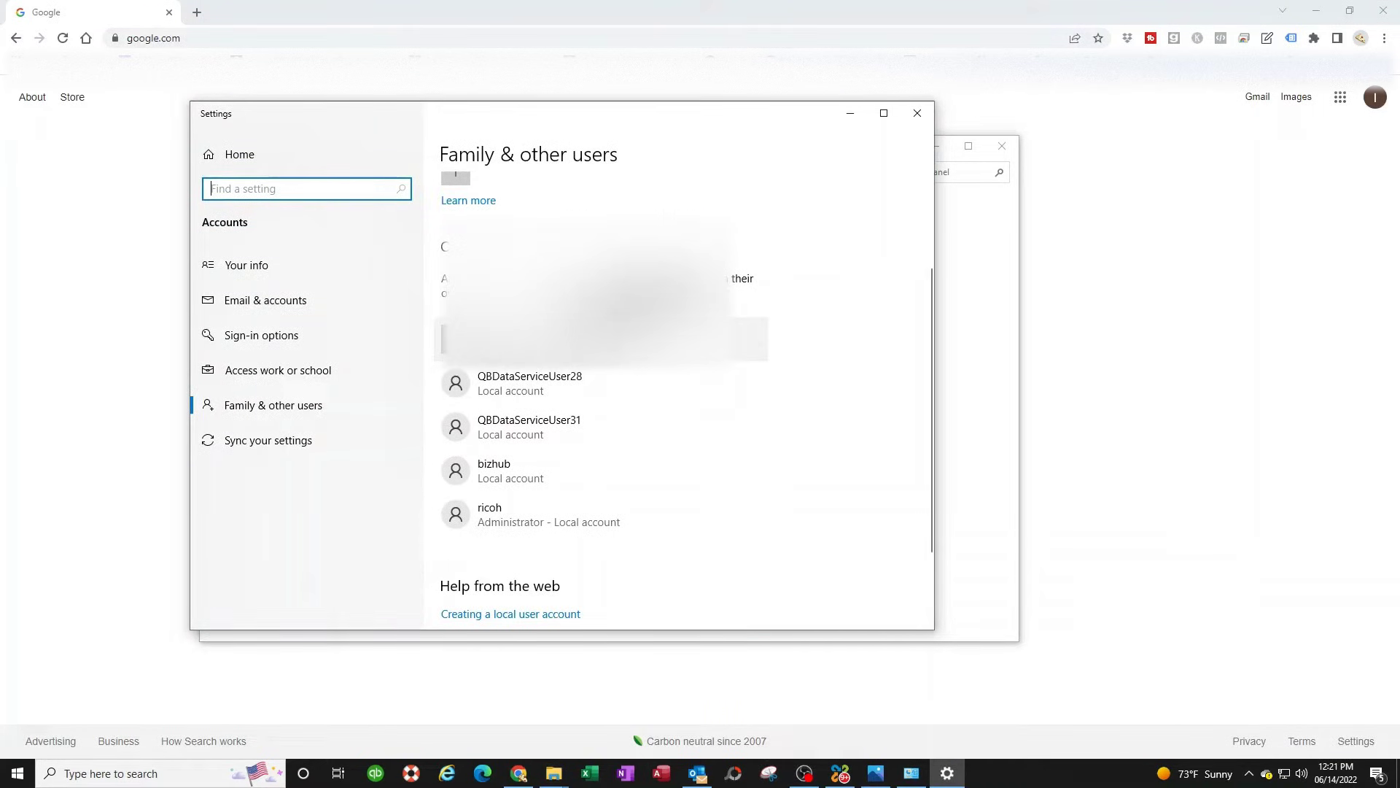
left_click(455, 339)
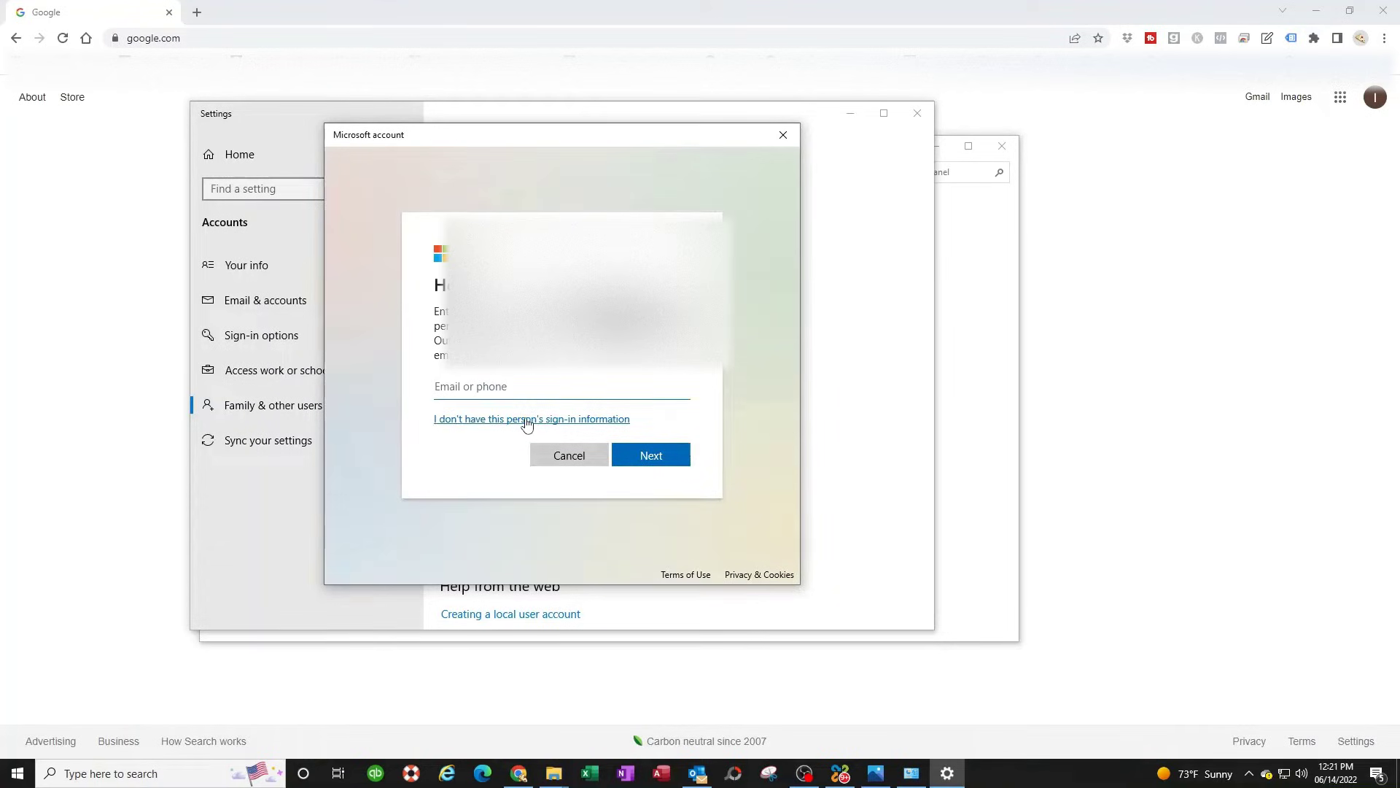
- Choose to add a user without a Microsoft account or sign-in information
left_click(527, 422)
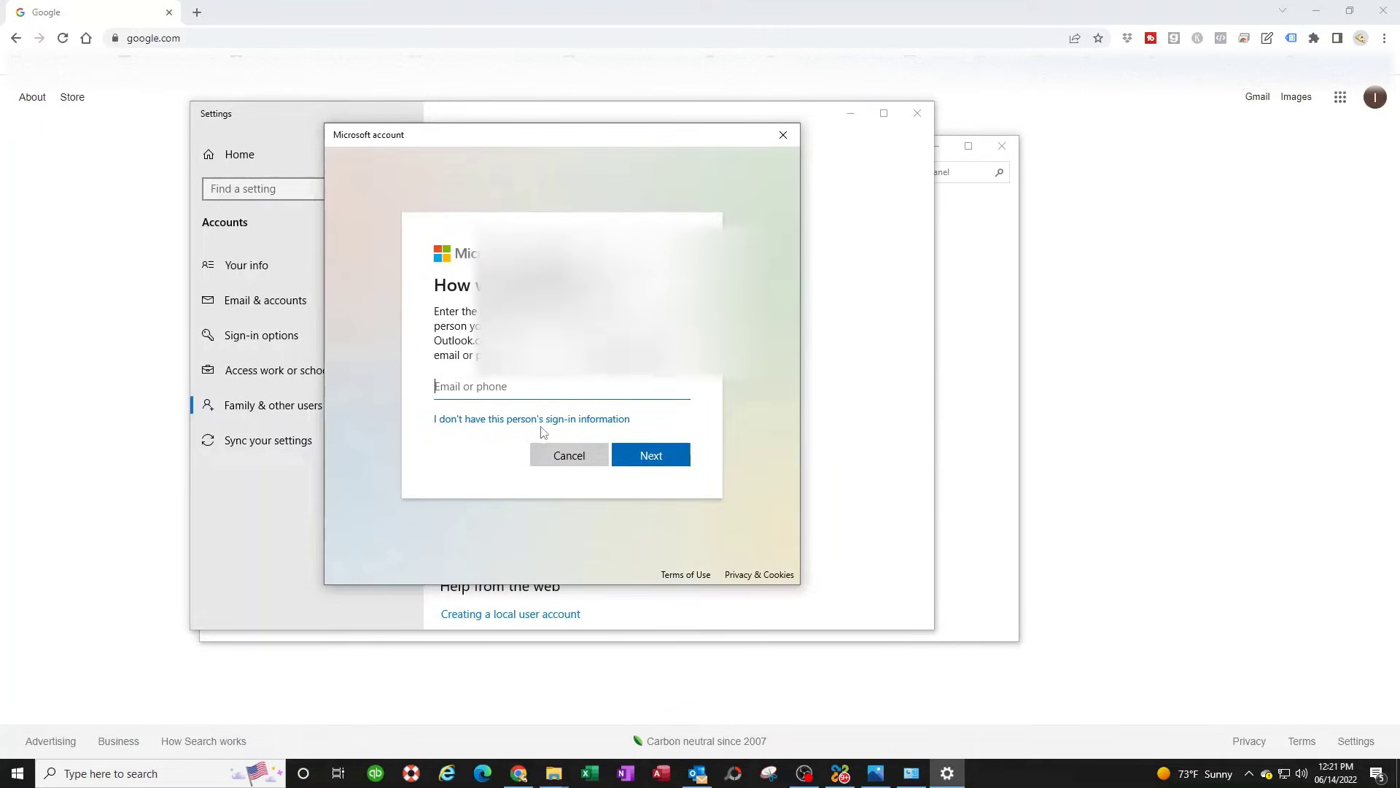
left_click(650, 456)
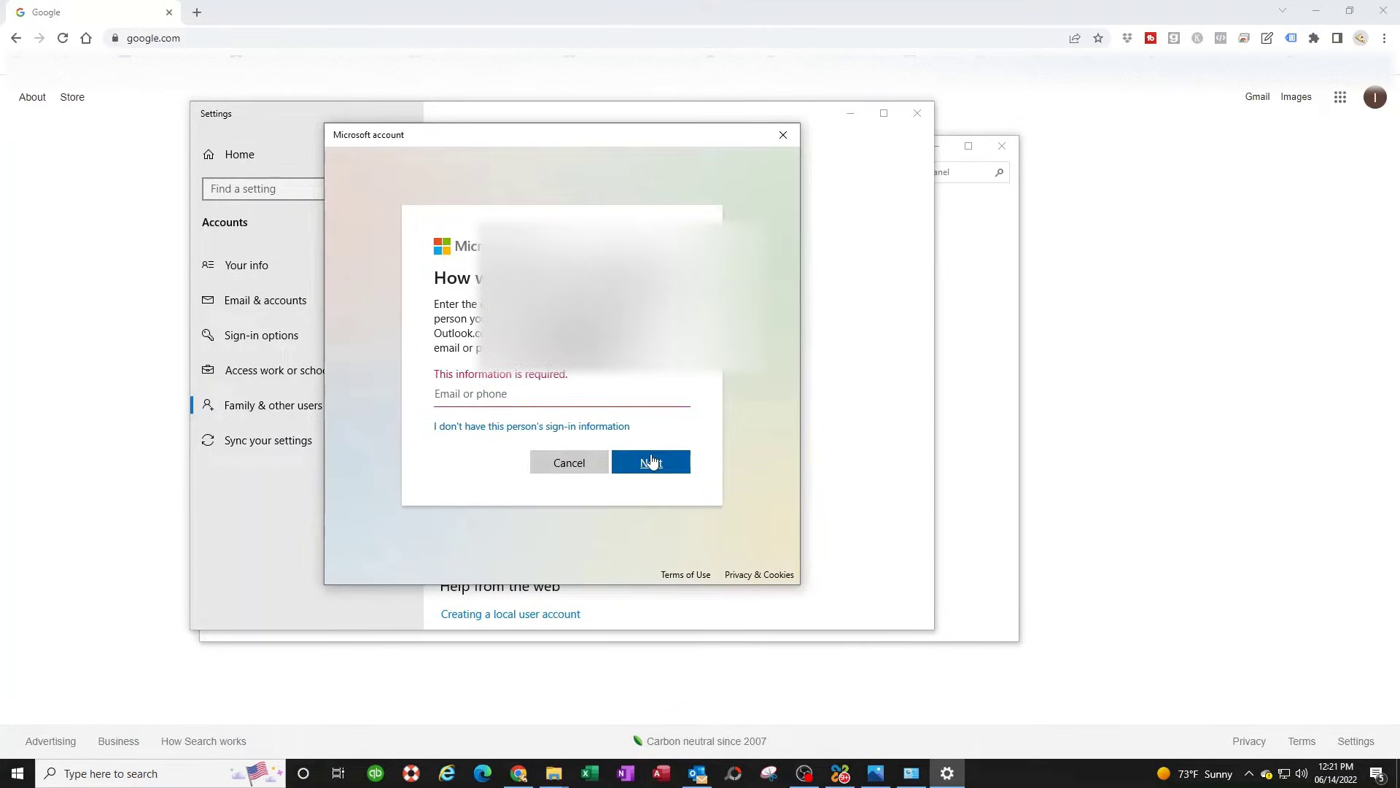
left_click(470, 427)
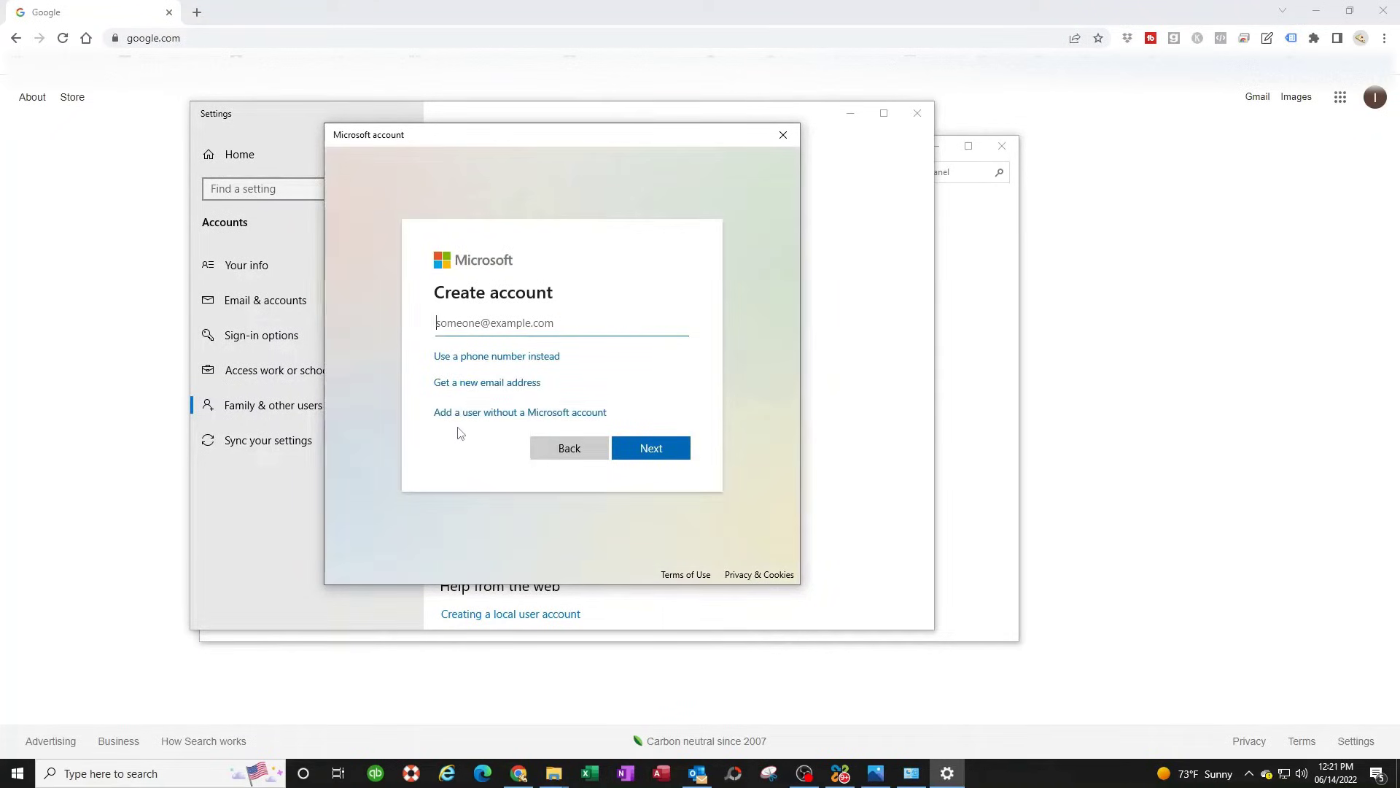
left_click(552, 415)
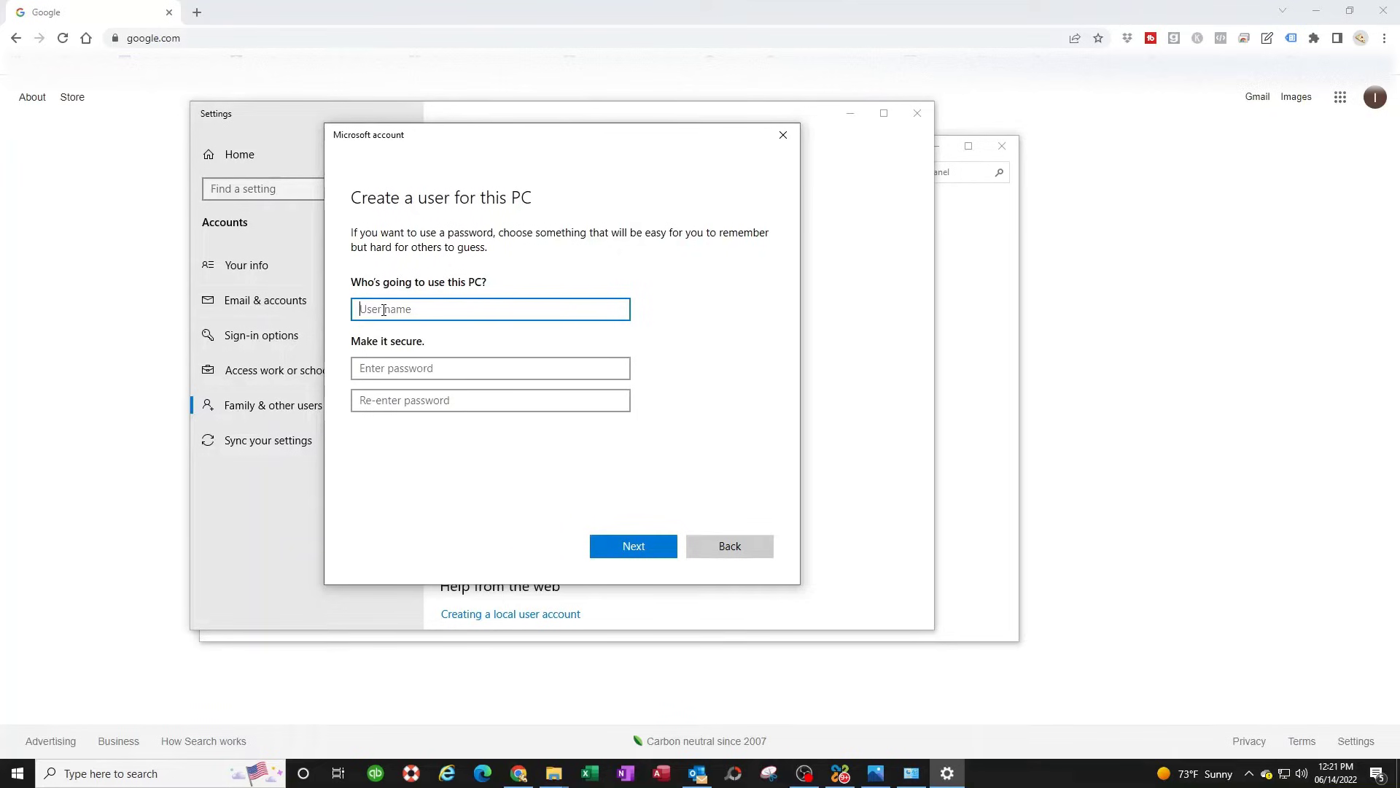
- Enter the user name toshiba and type the account password twice
key("Tab")
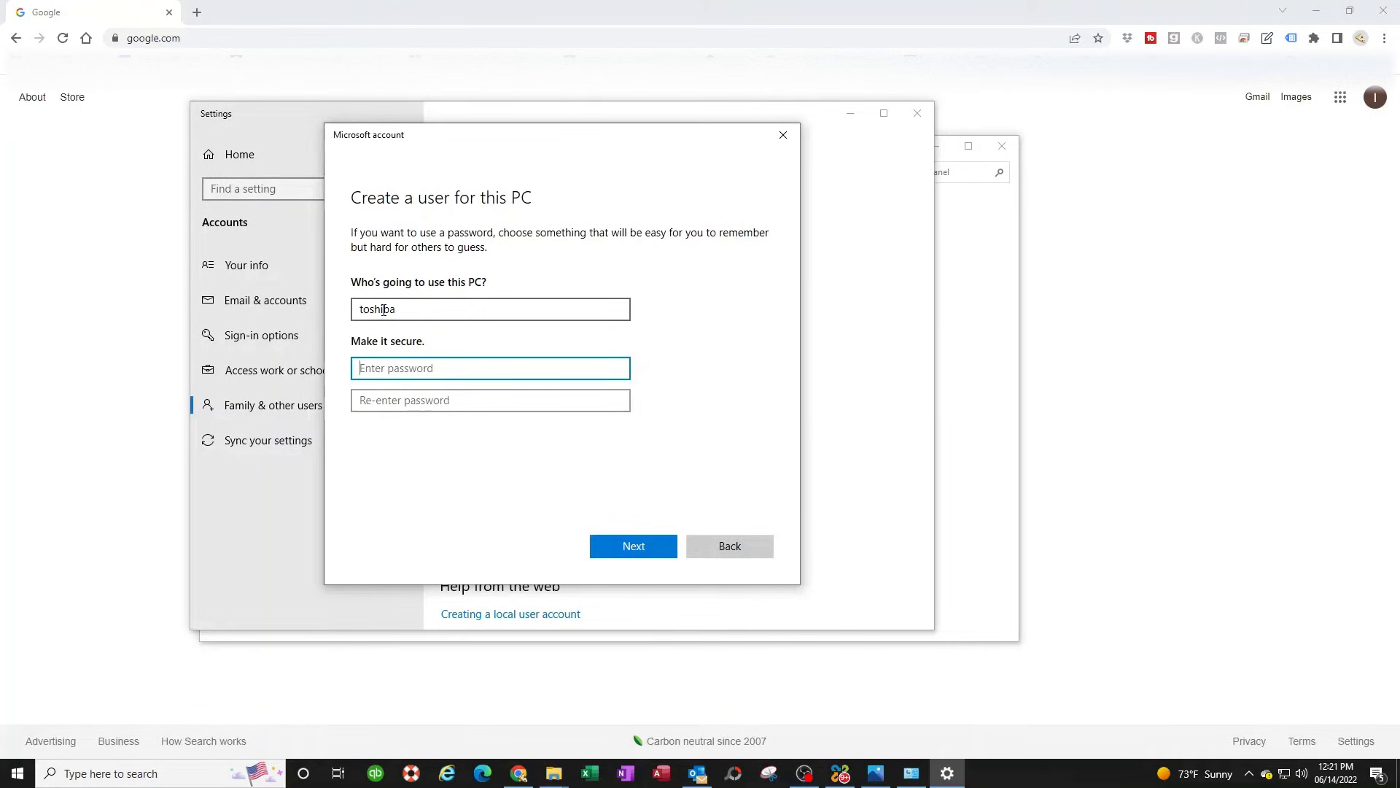
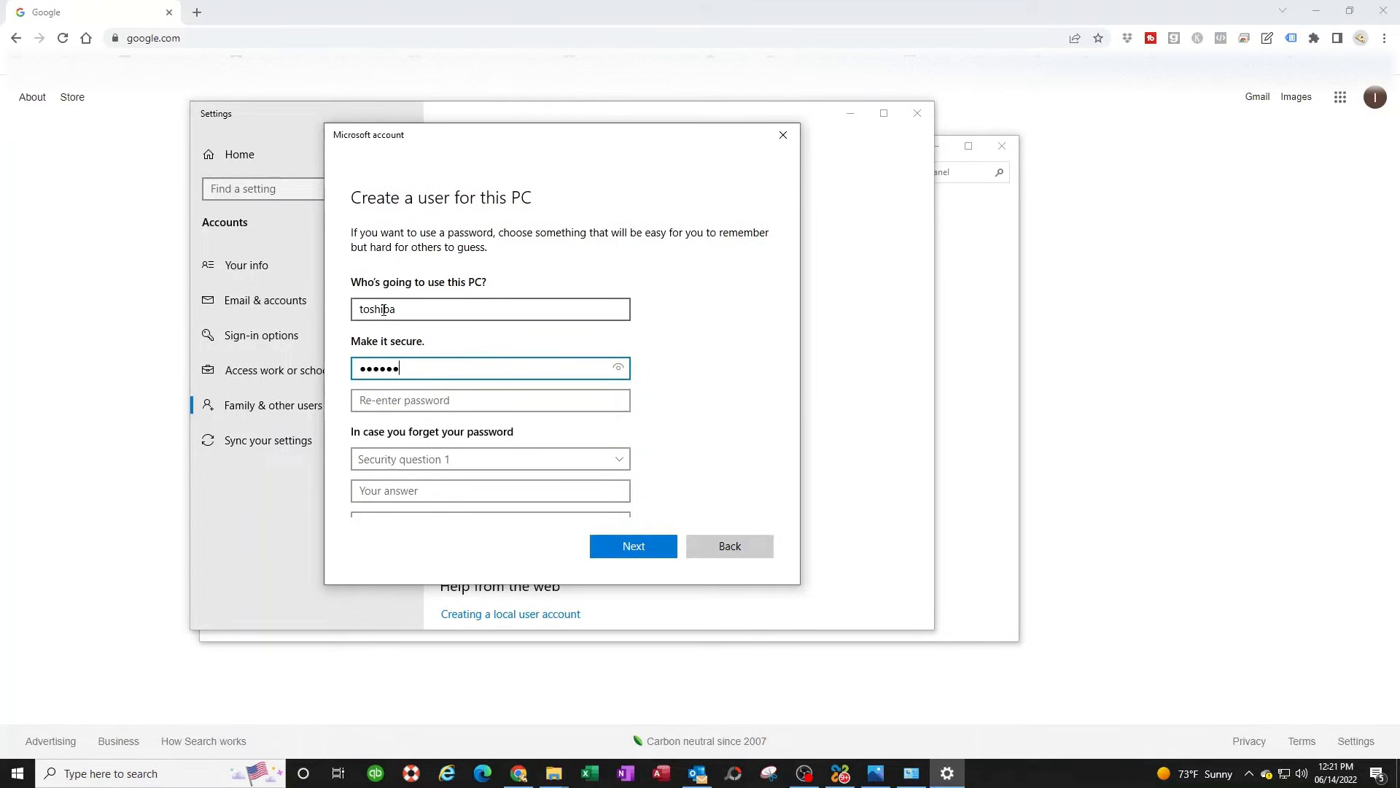
key("Tab")
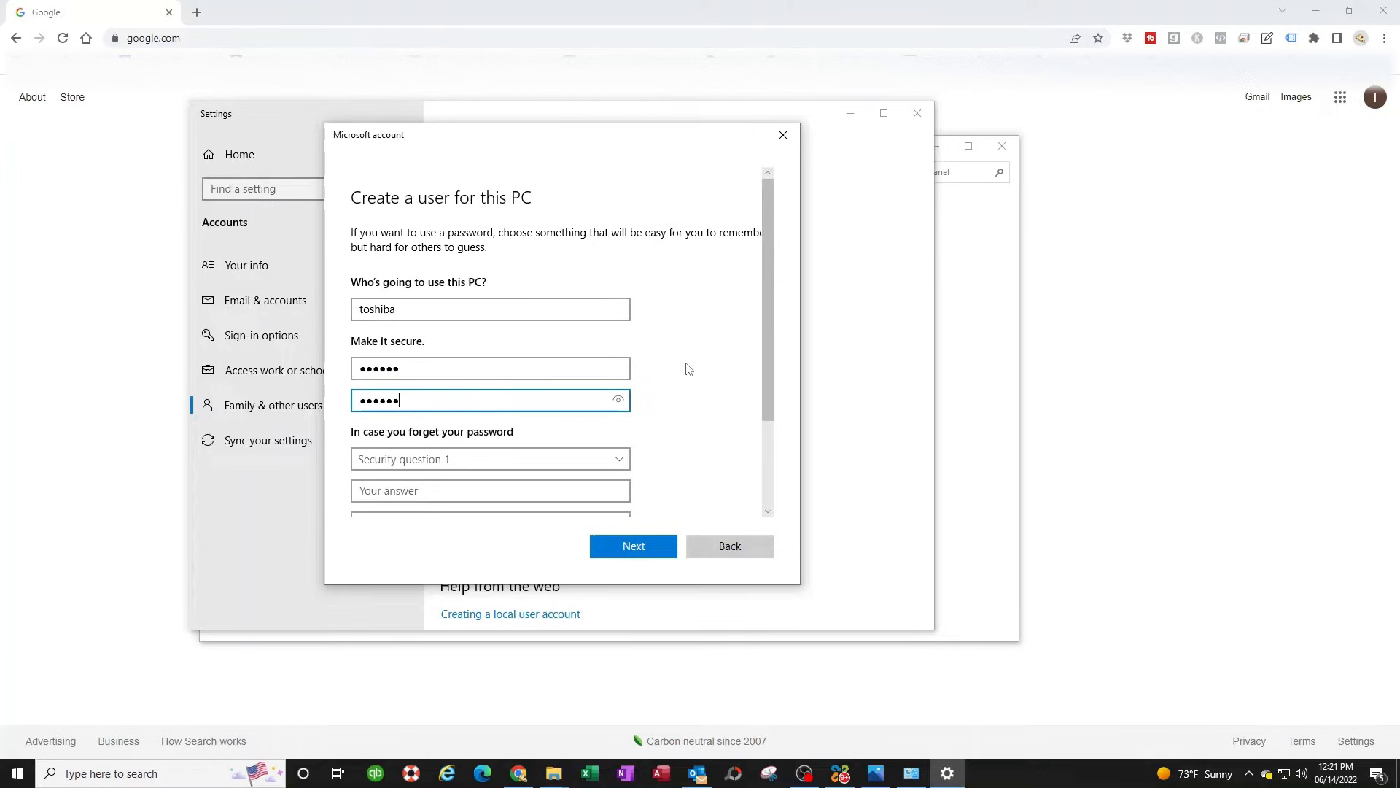
left_click(635, 549)
scroll(588, 447, "down", 3)
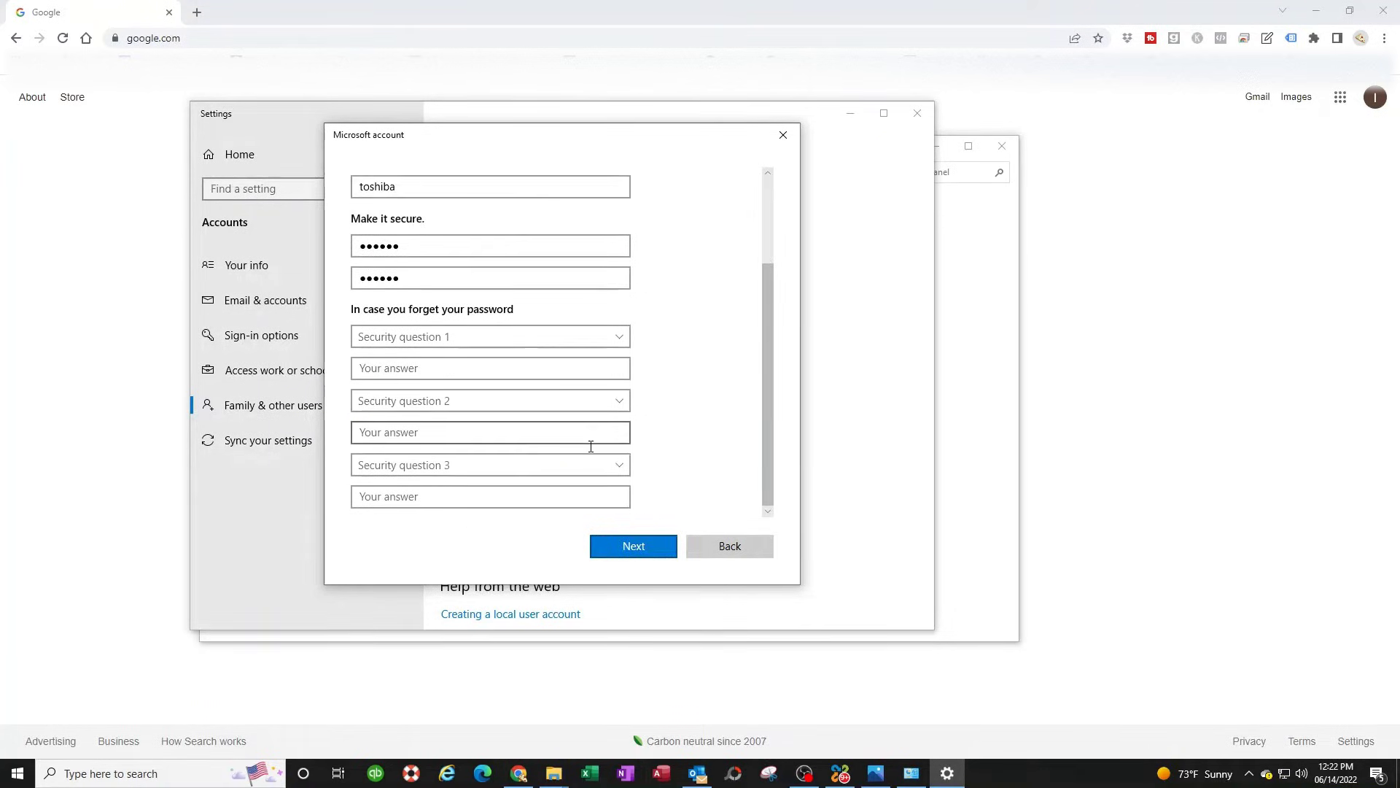
- Answer the first pet's name, birth city and childhood nickname security questions and create the account
left_click(438, 336)
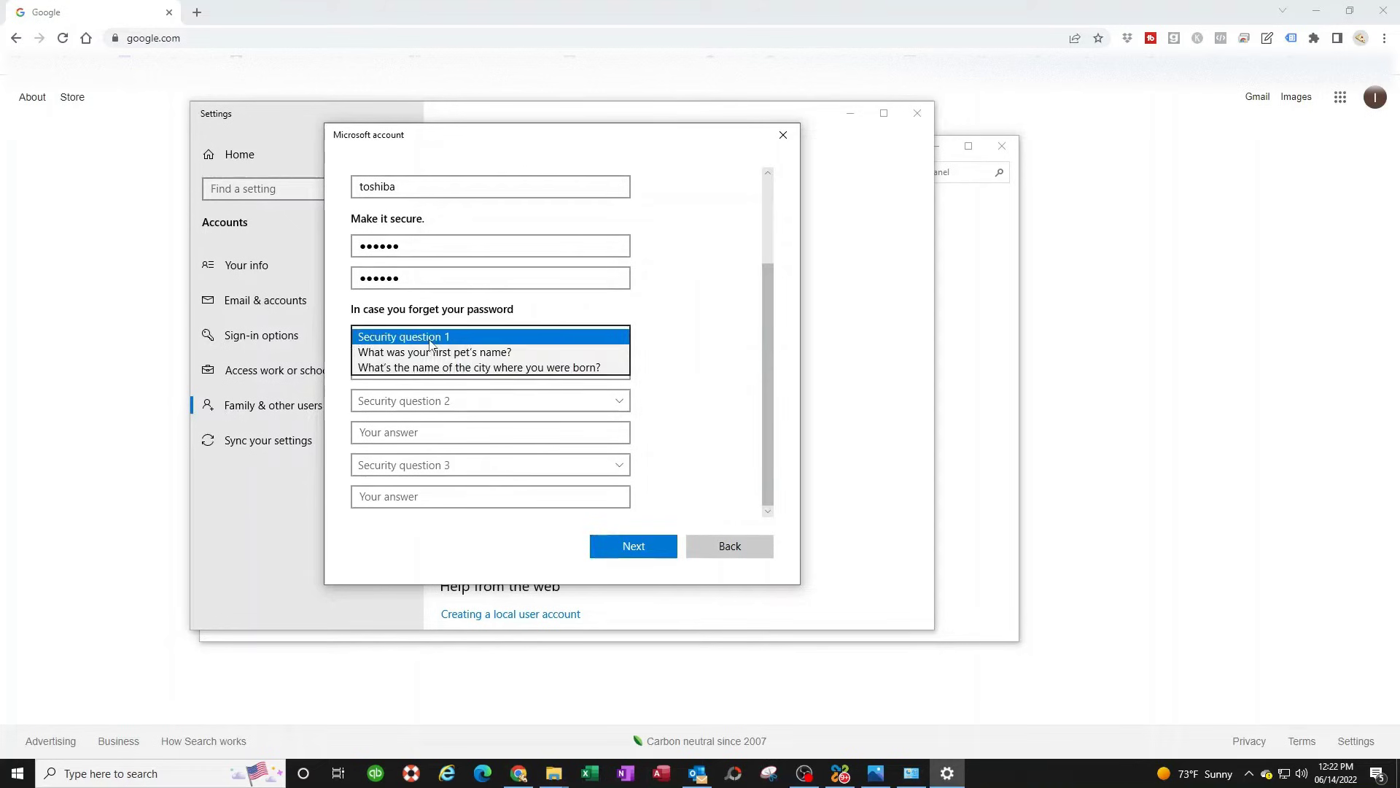
left_click(486, 355)
left_click(408, 371)
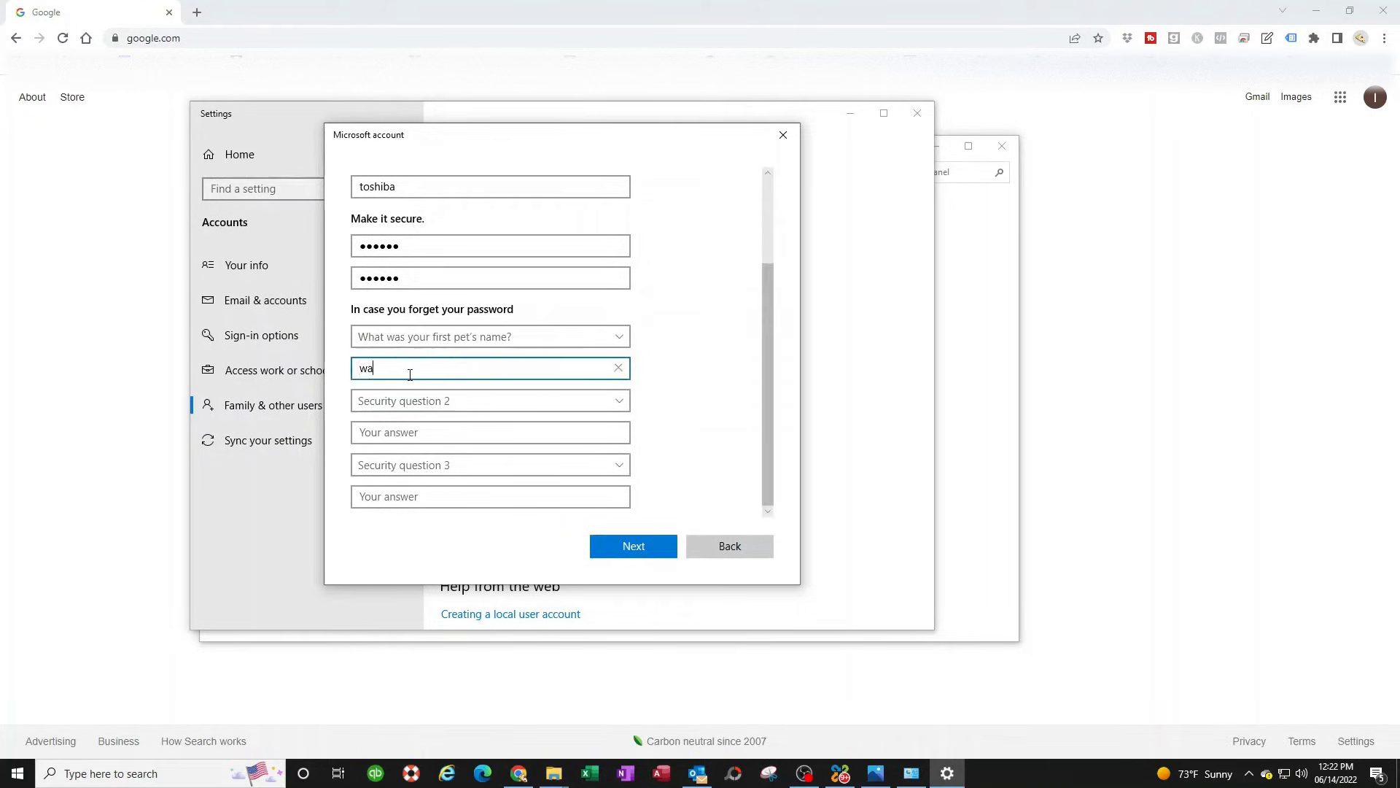
key("Tab")
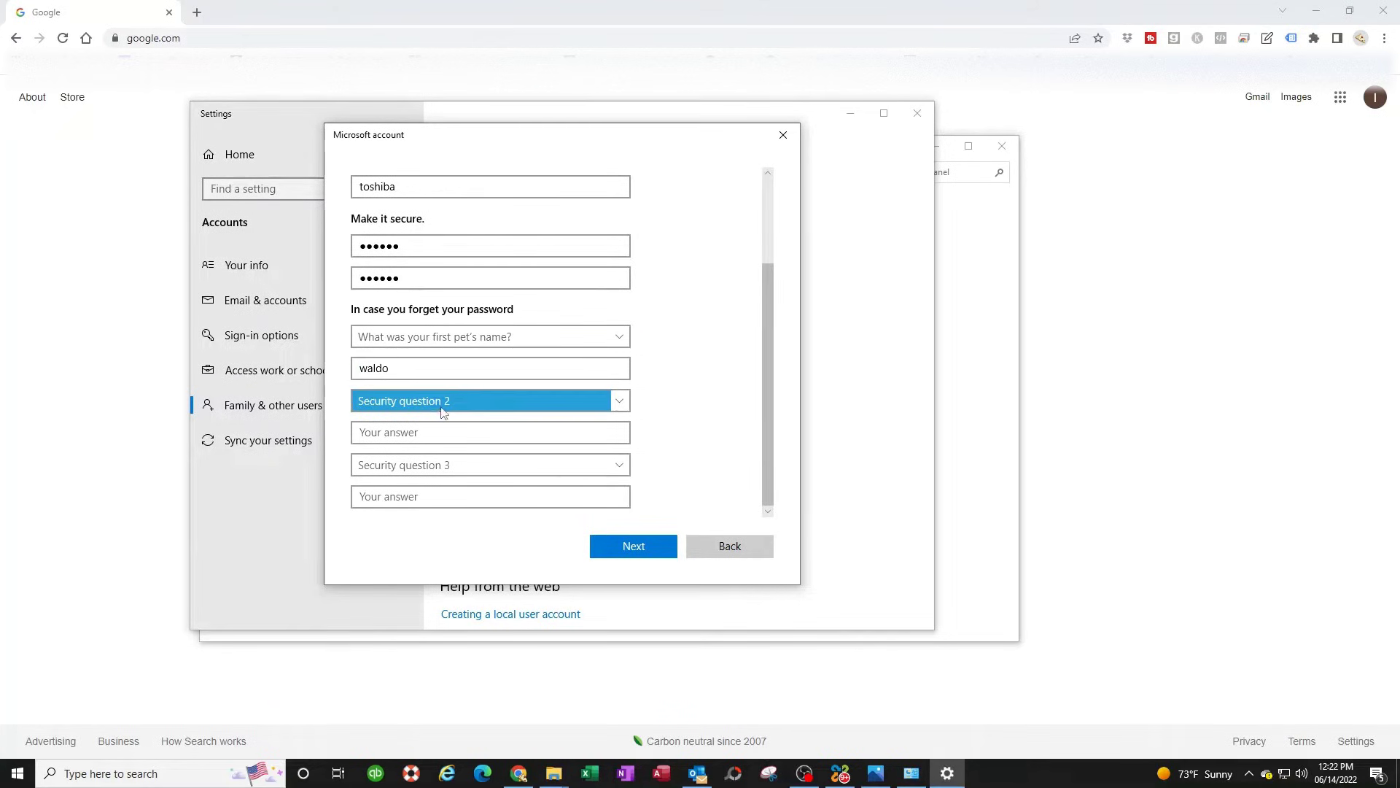
left_click(437, 404)
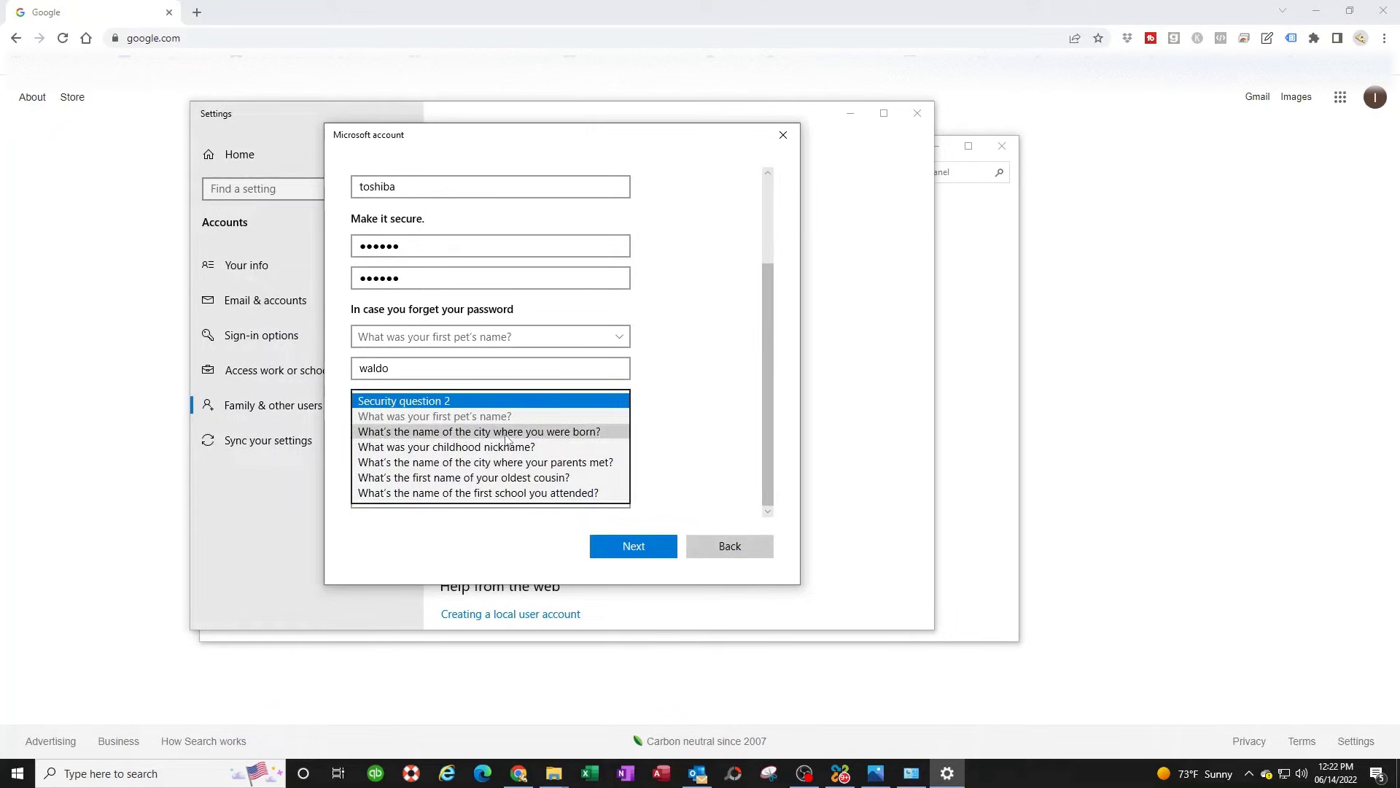
left_click(513, 433)
left_click(420, 438)
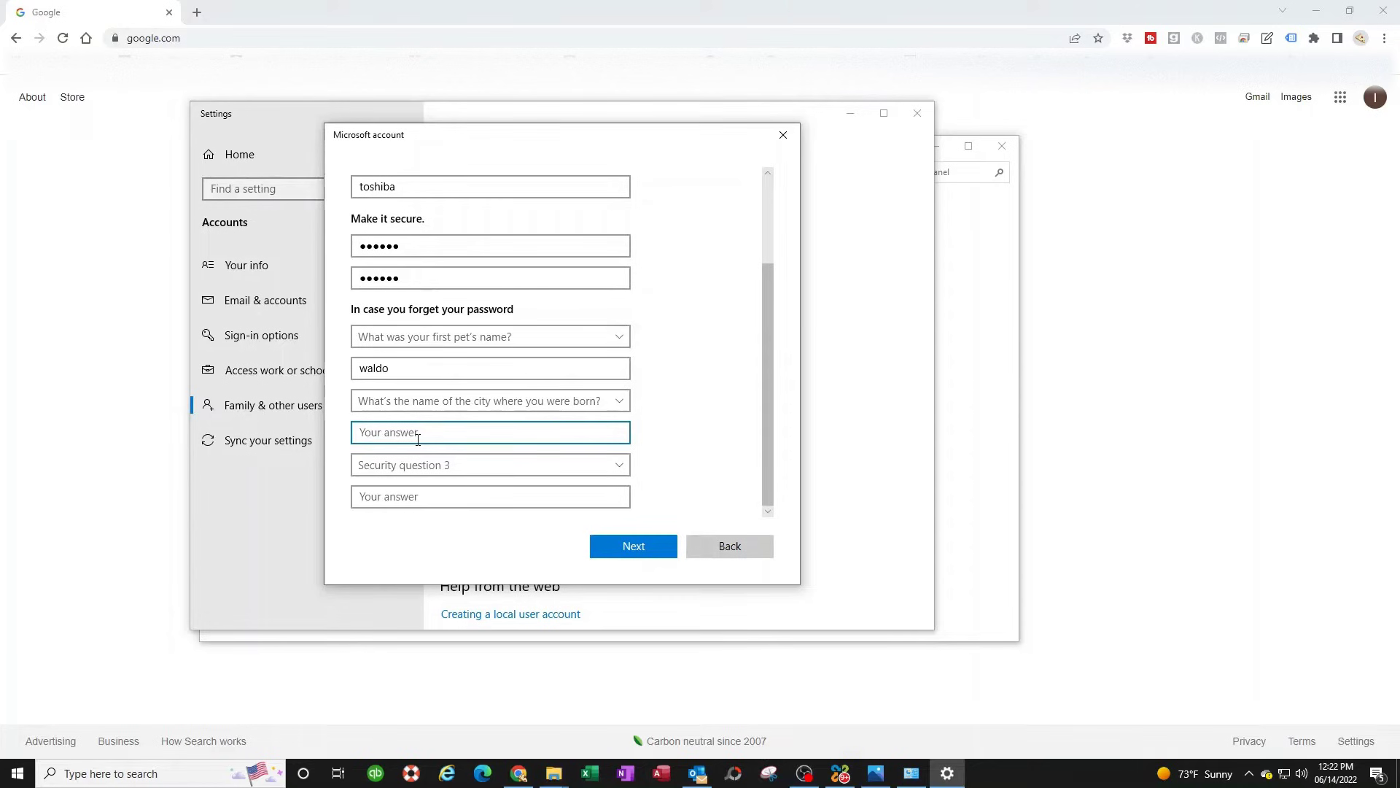
left_click(430, 467)
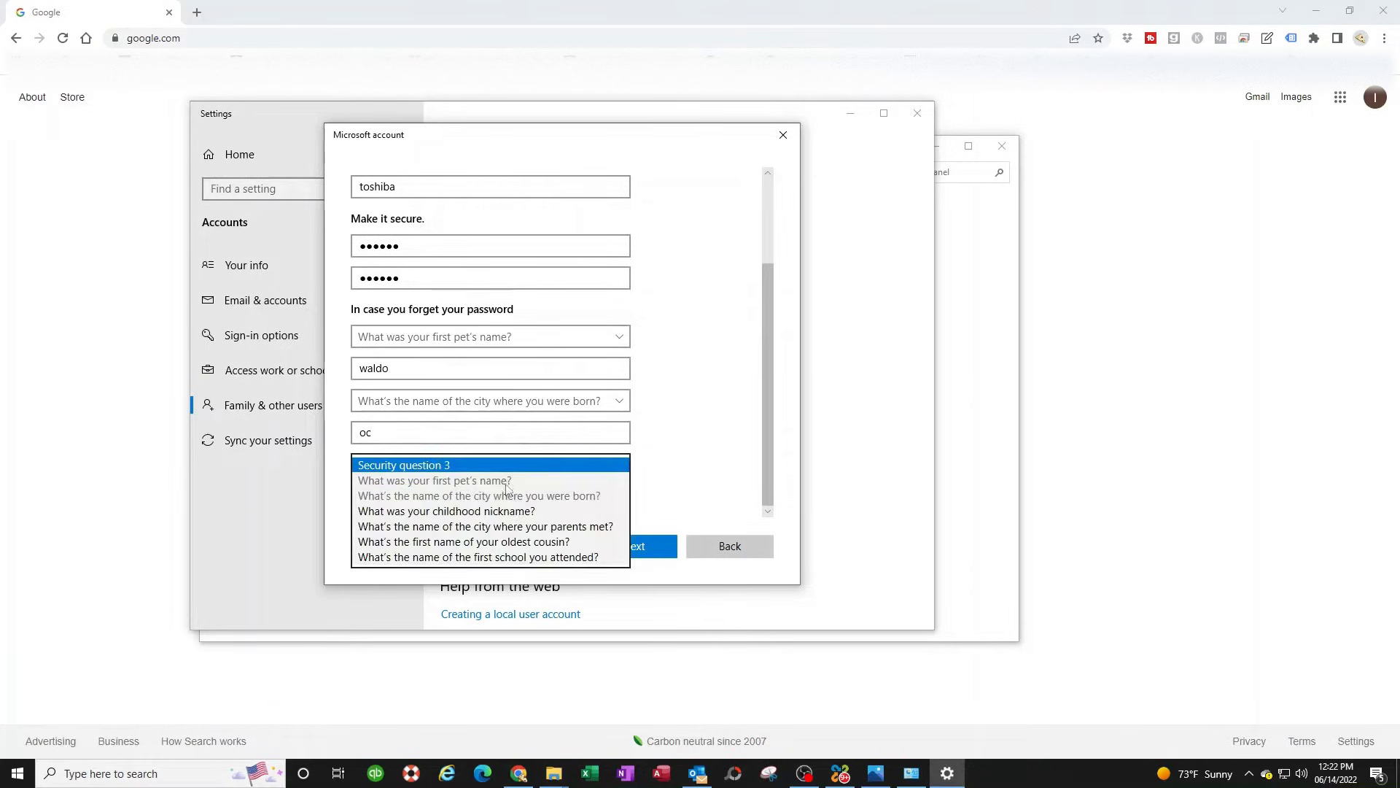
left_click(510, 510)
left_click(403, 497)
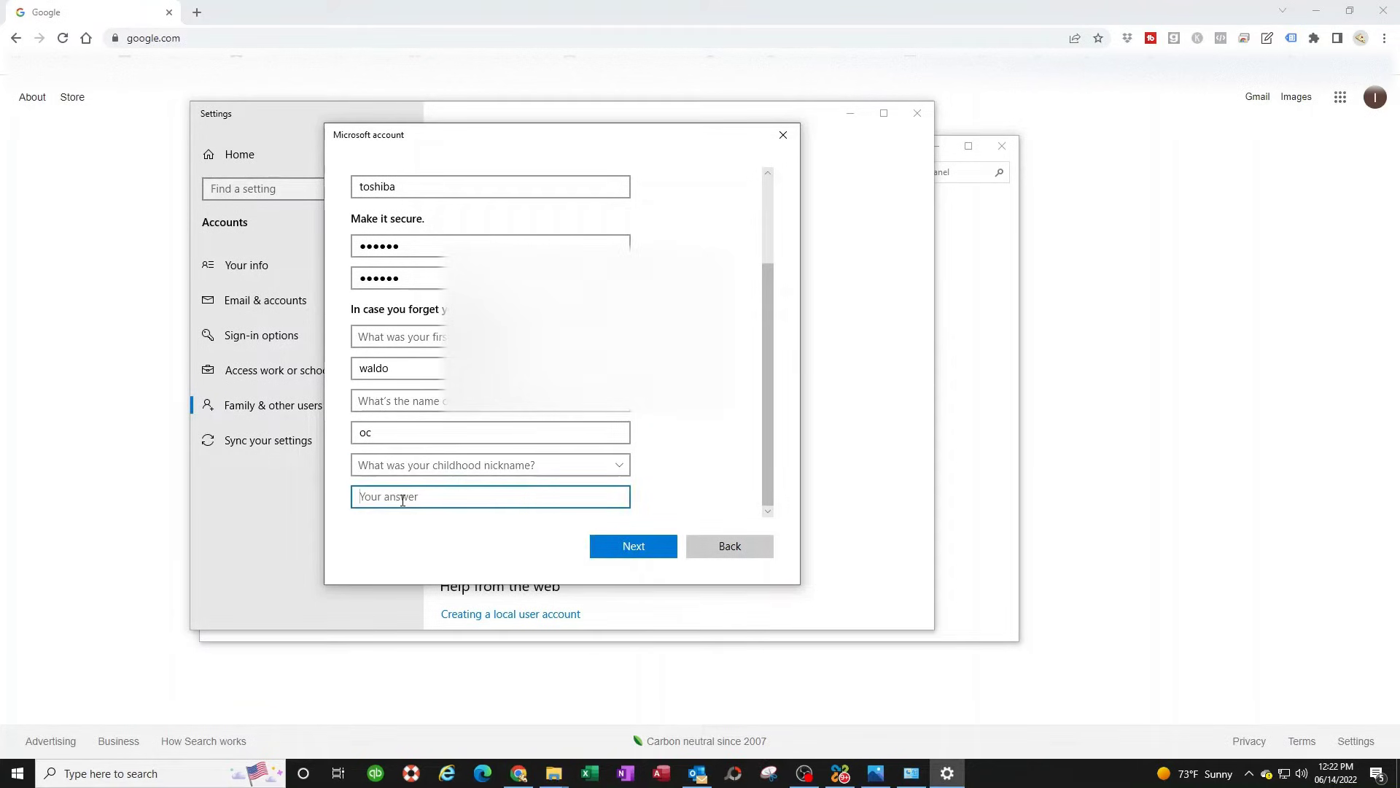
left_click(634, 545)
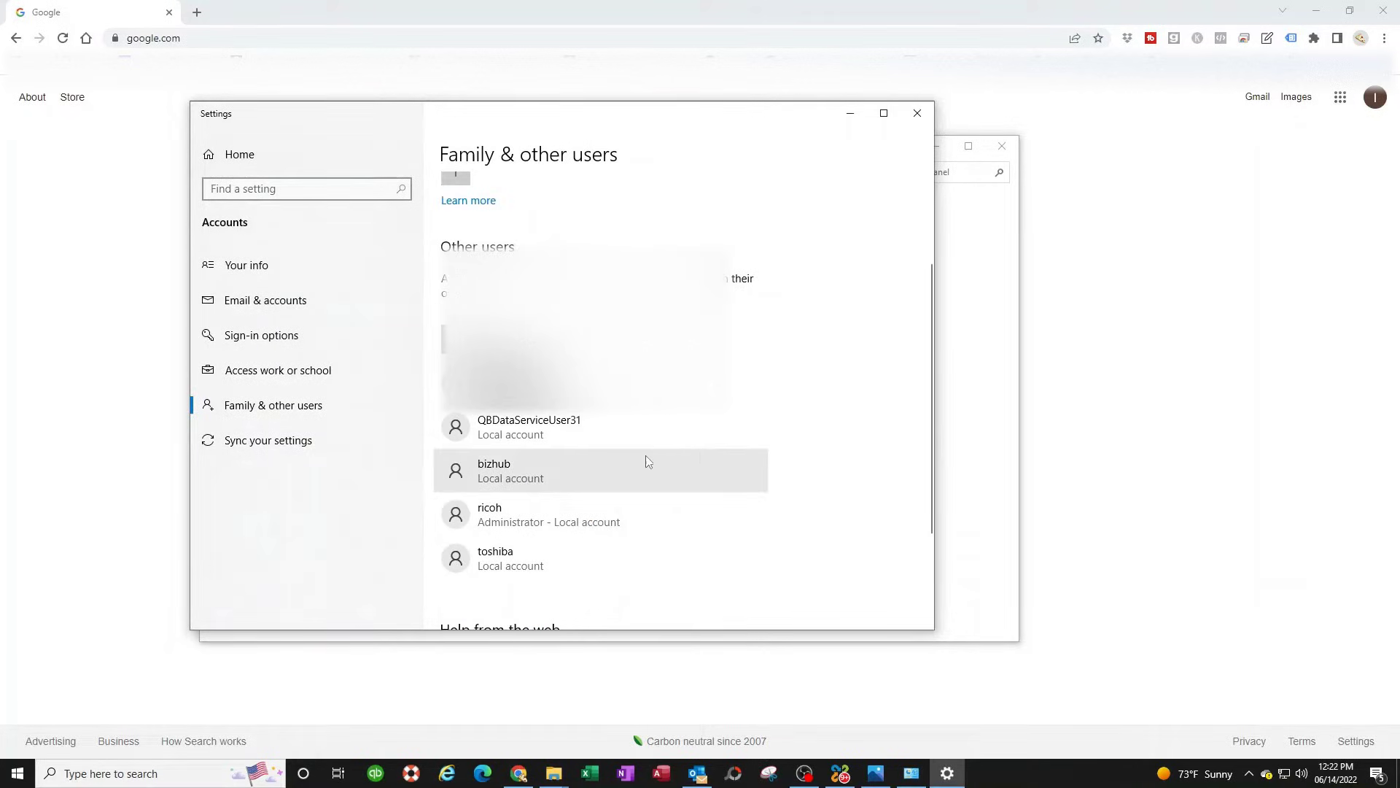
- Close the Settings window and the Manage Accounts Control Panel window
left_click(917, 113)
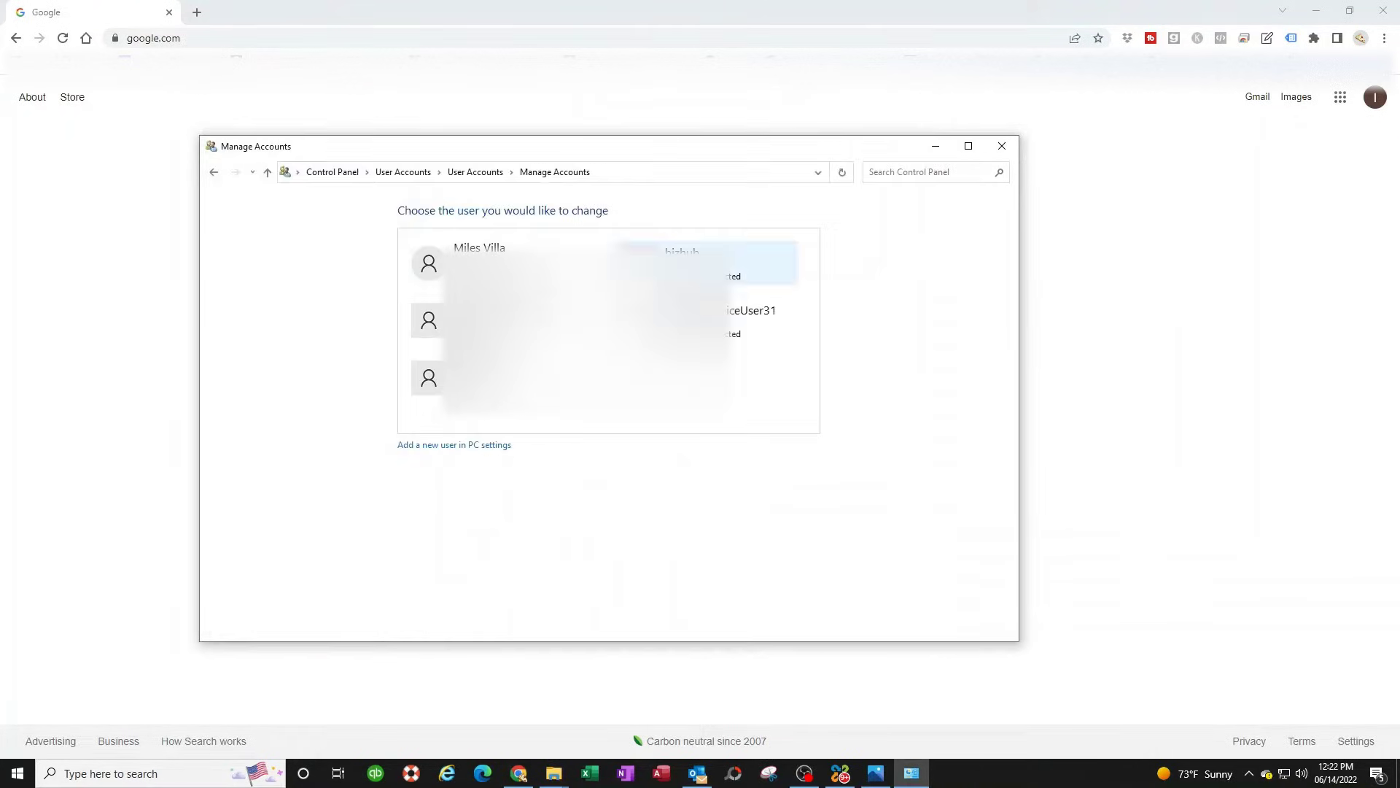
left_click(1016, 155)
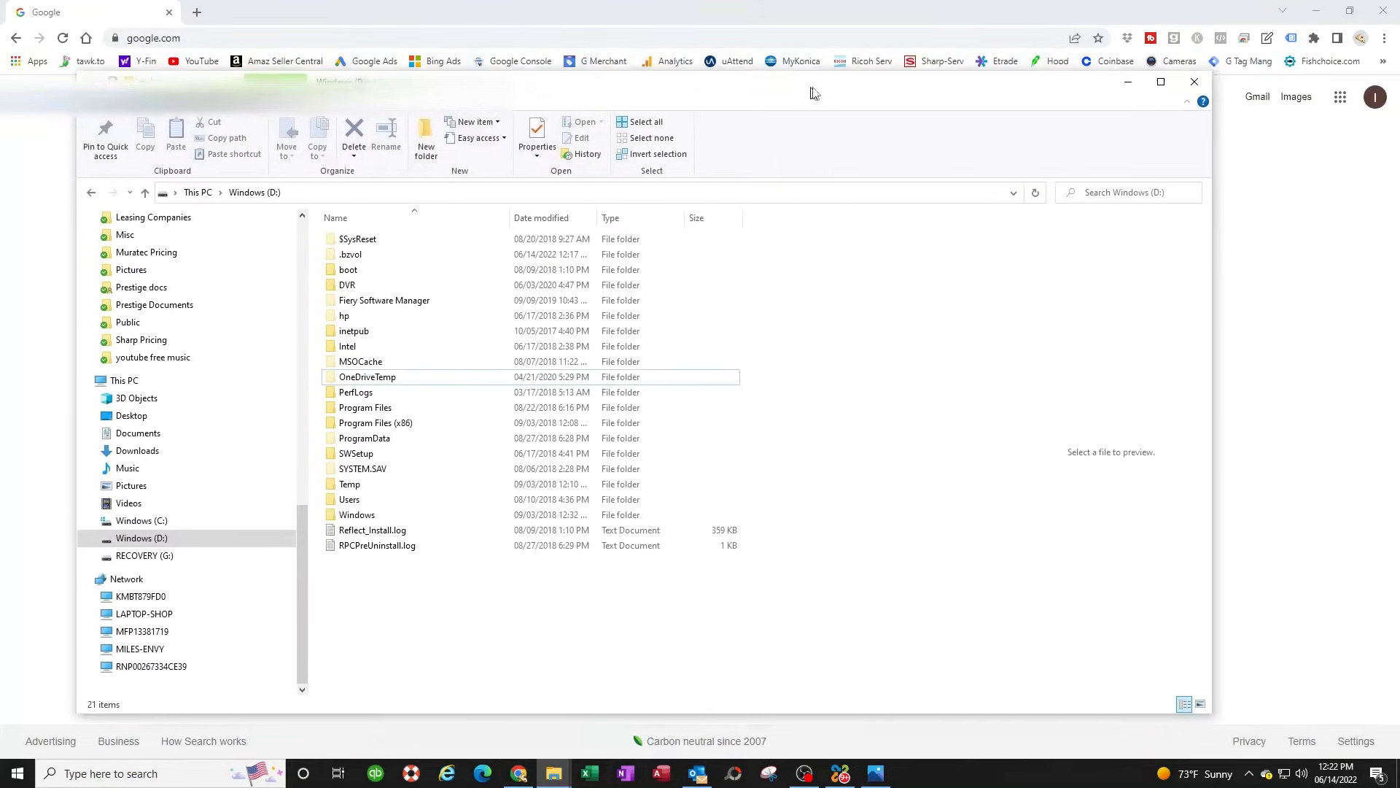
- Create a new folder named myscans at the root of Windows (D:)
left_click(172, 525)
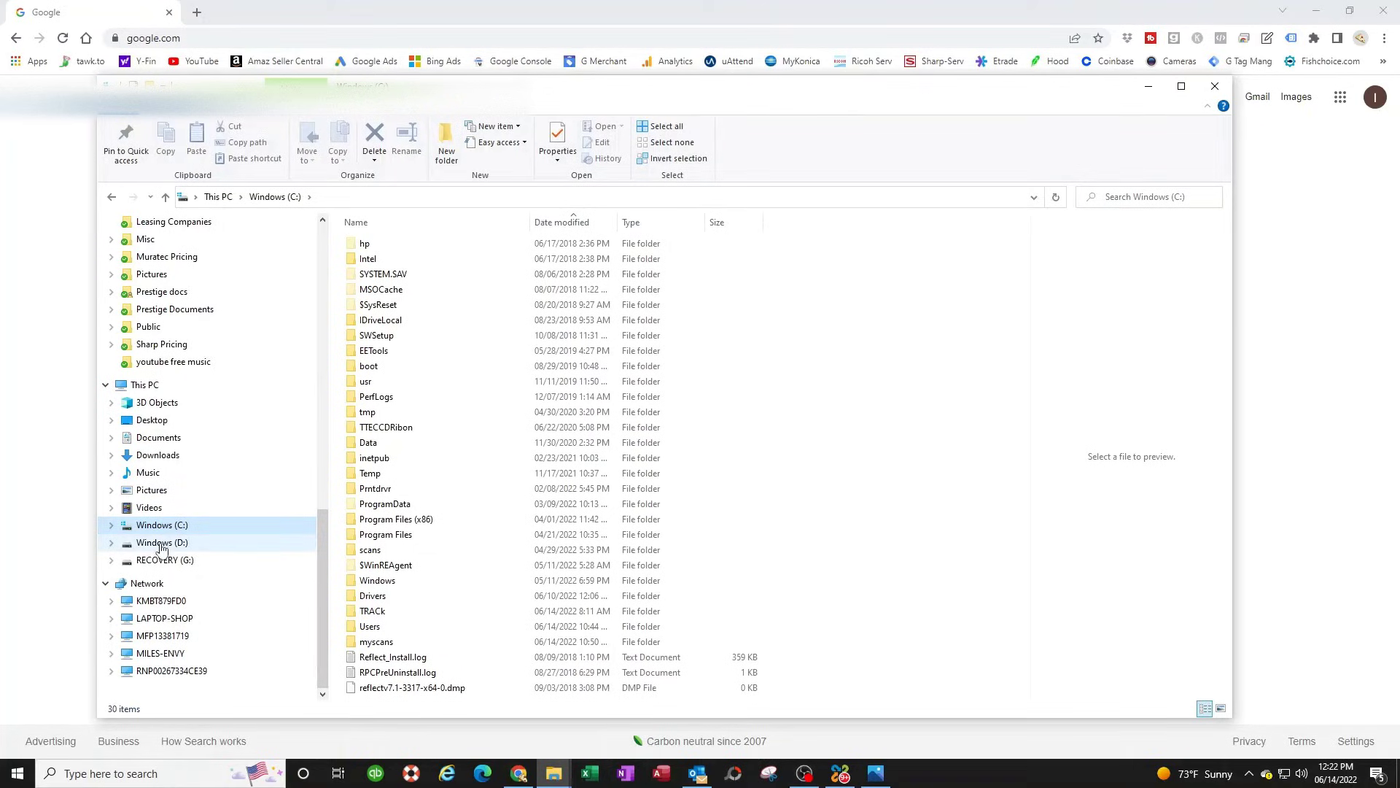
left_click(163, 545)
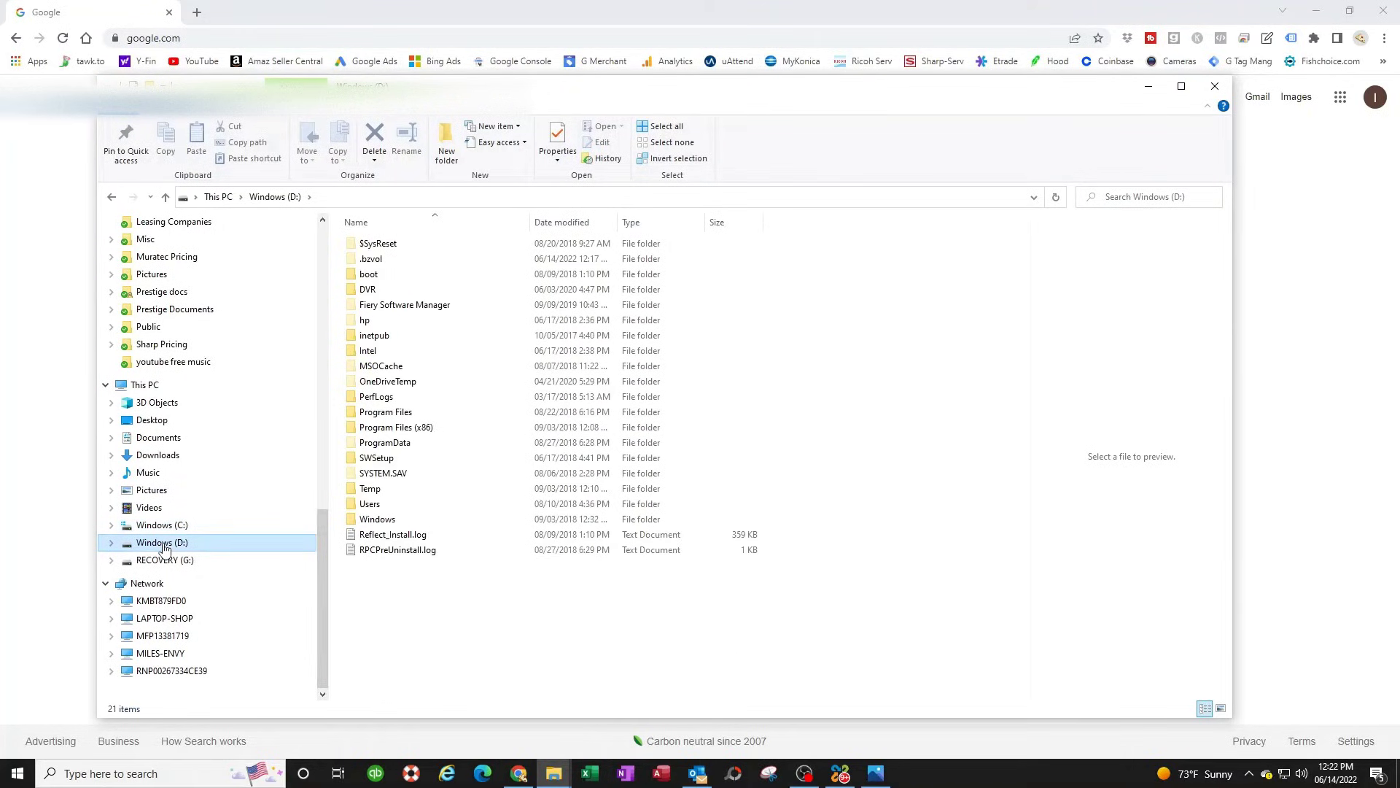
left_click(446, 142)
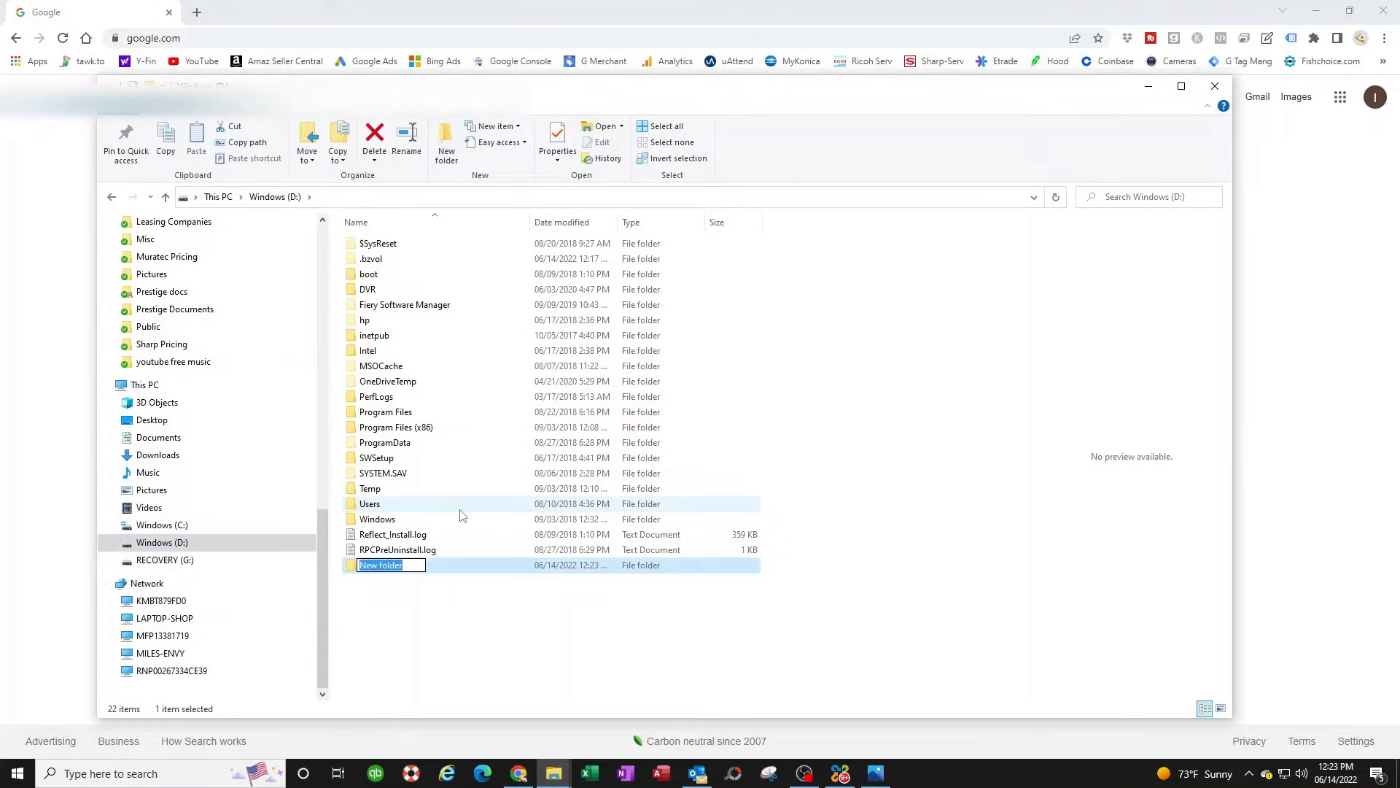
type("myscans")
- Confirm the myscans name and open the folder's Sharing properties
left_click(385, 603)
right_click(379, 566)
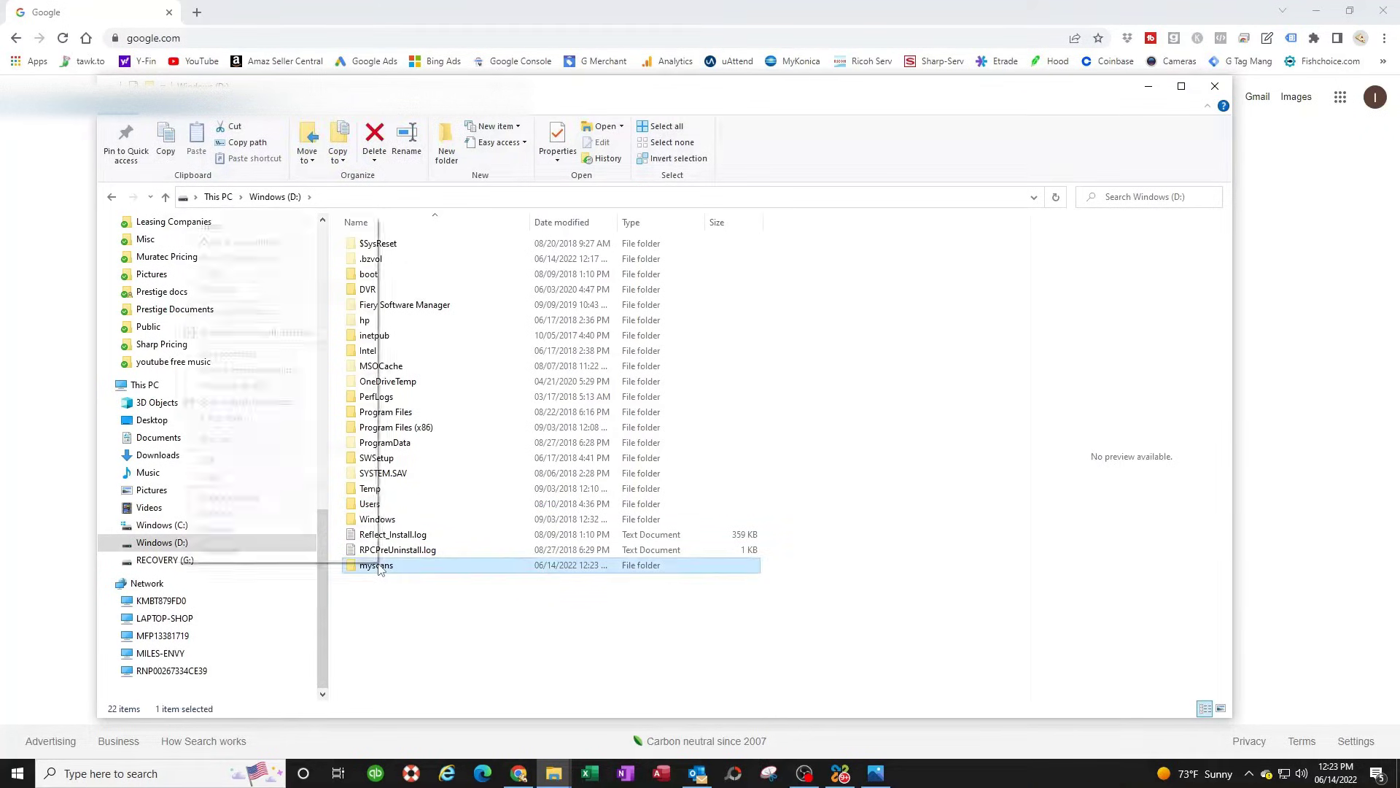
left_click(219, 551)
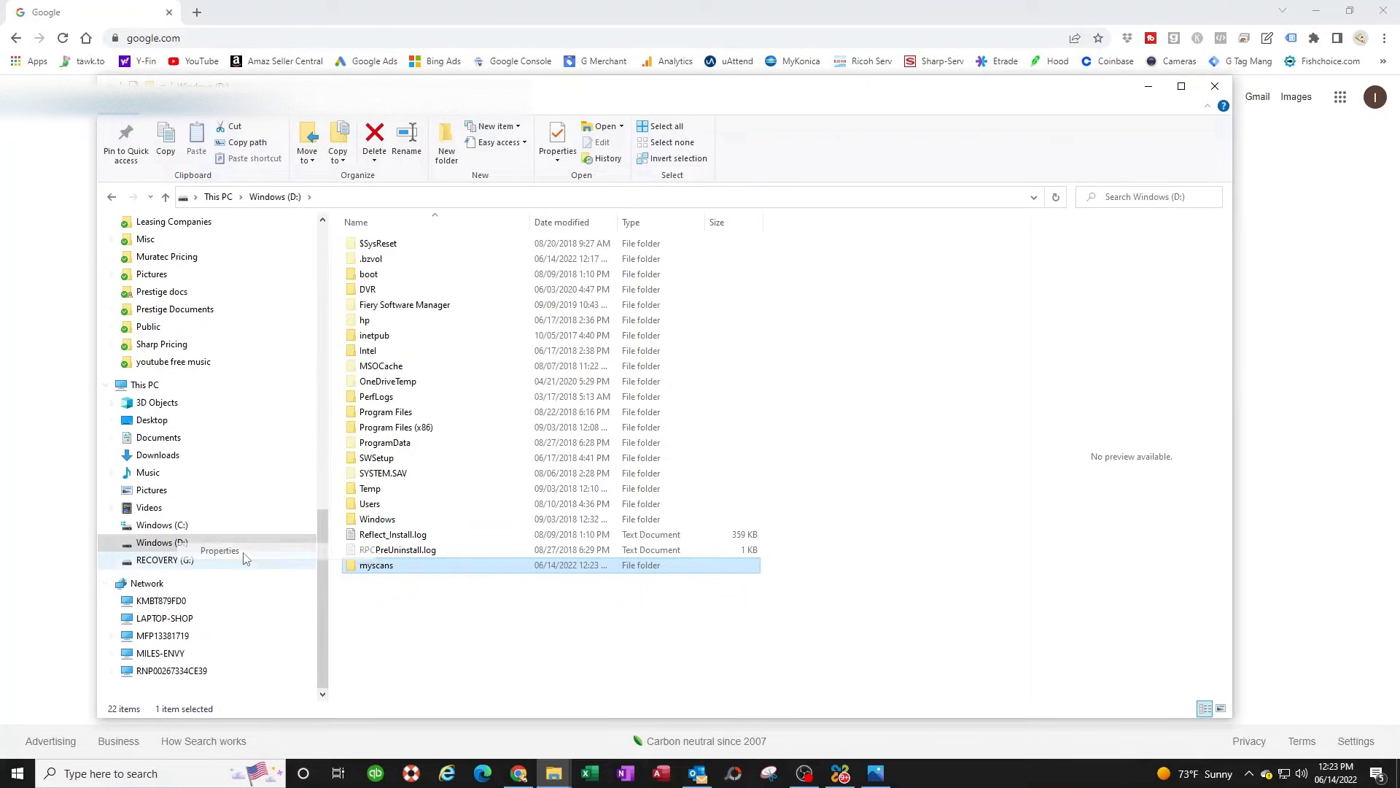
left_click_drag(482, 416, 545, 323)
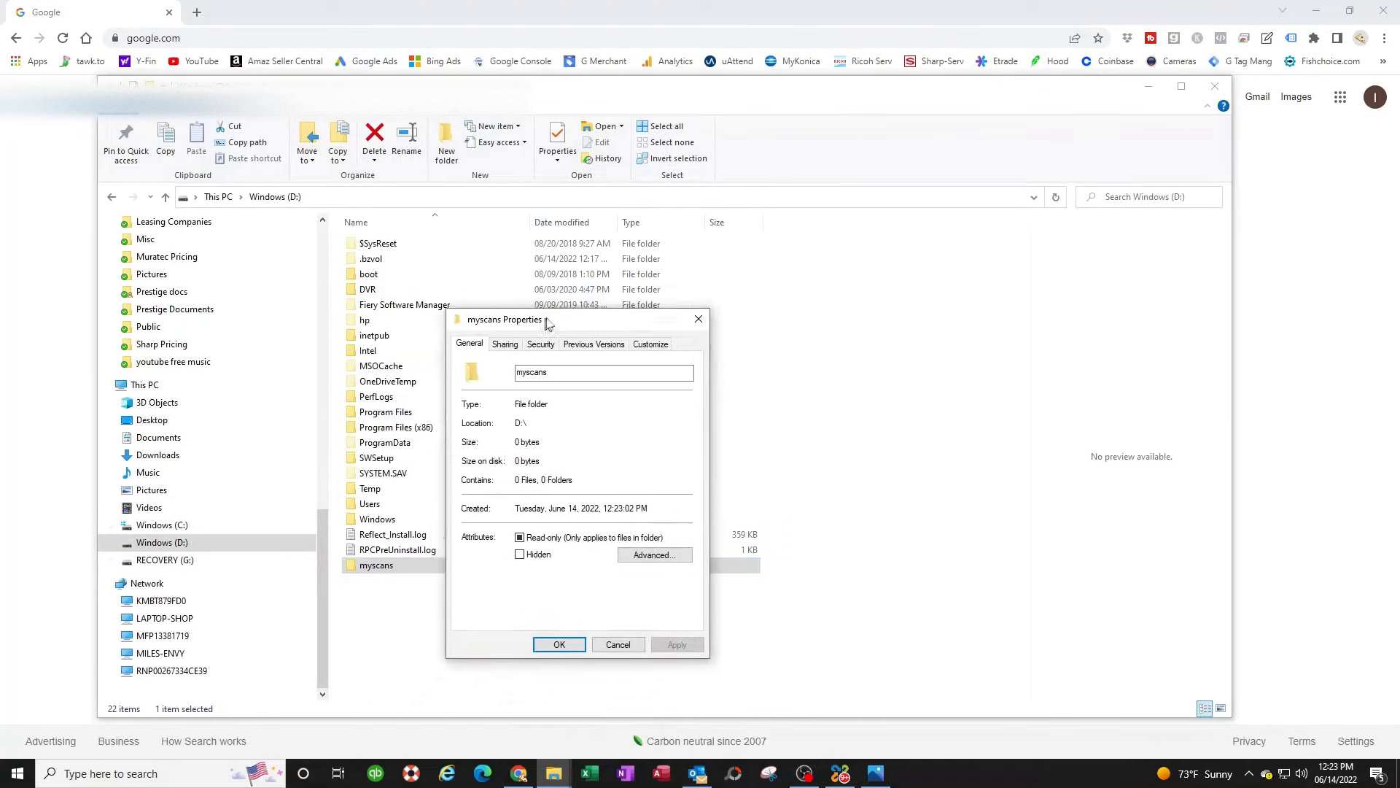
left_click(506, 343)
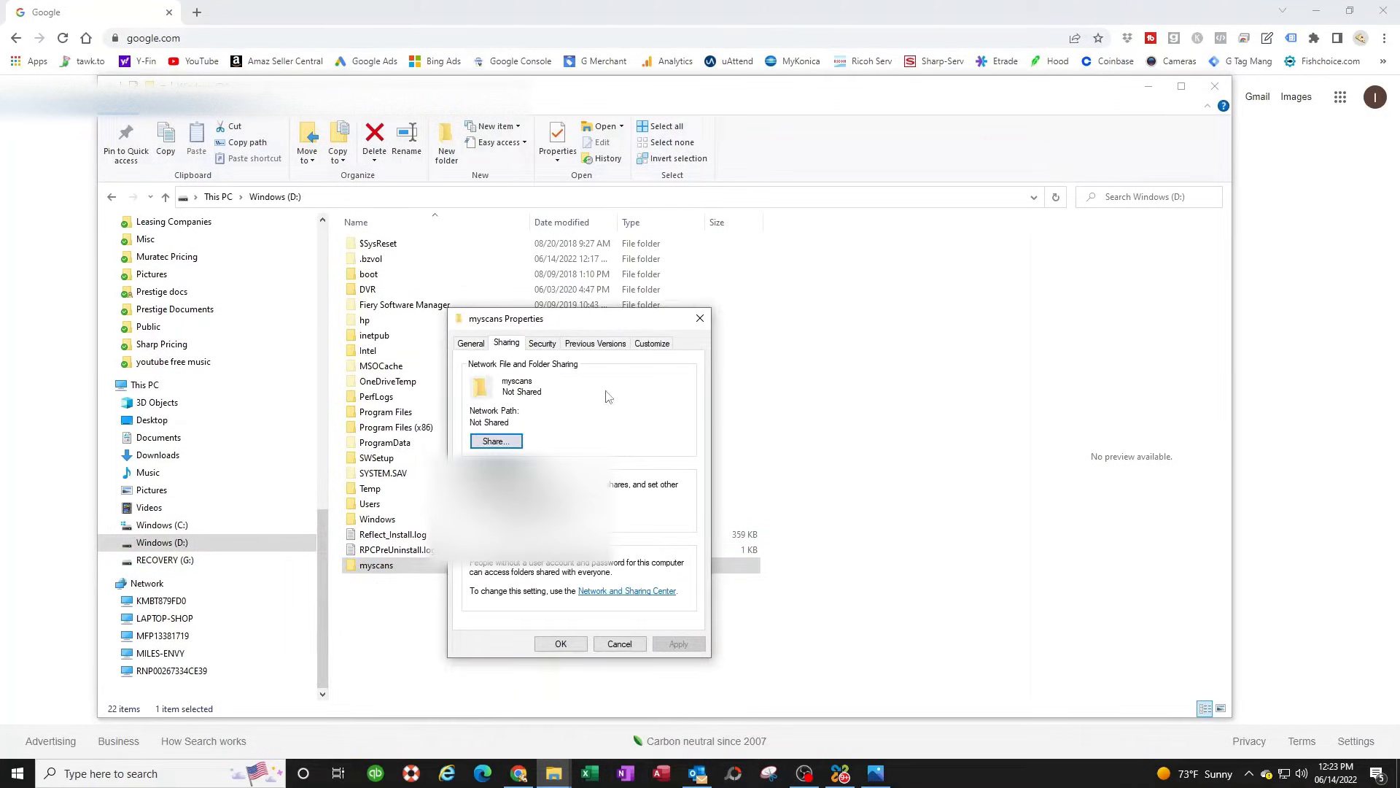
- Share myscans with the toshiba user at Read/Write permission level
left_click(493, 441)
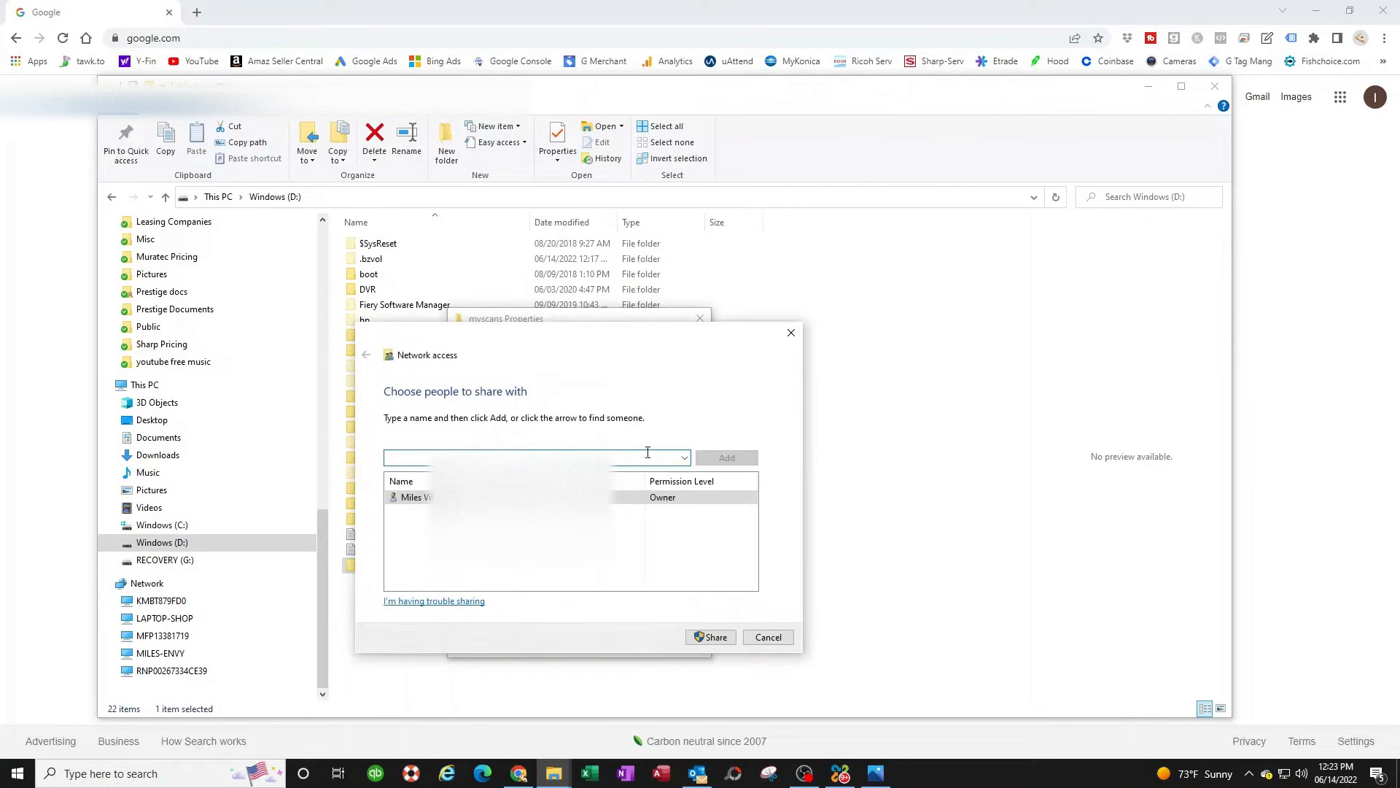
left_click(685, 458)
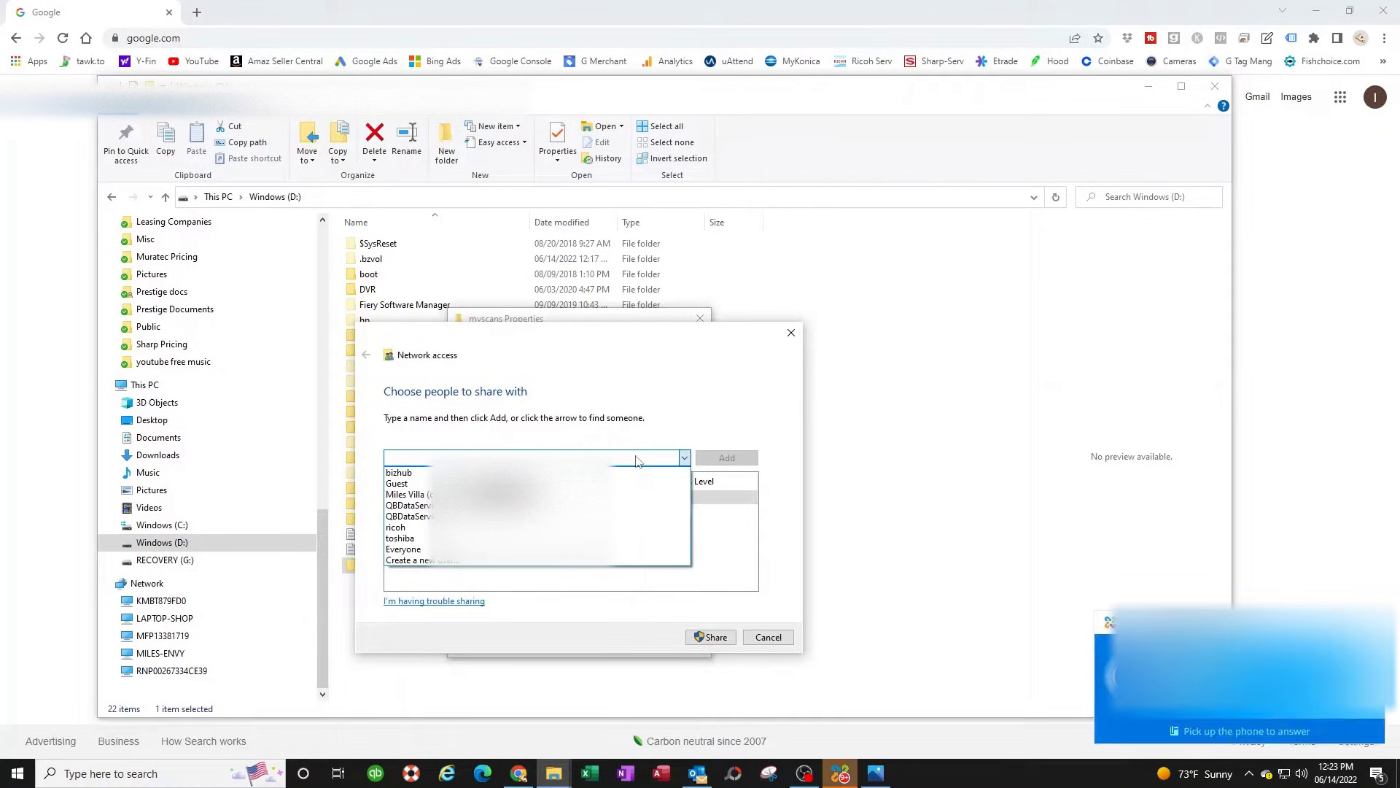
left_click(405, 539)
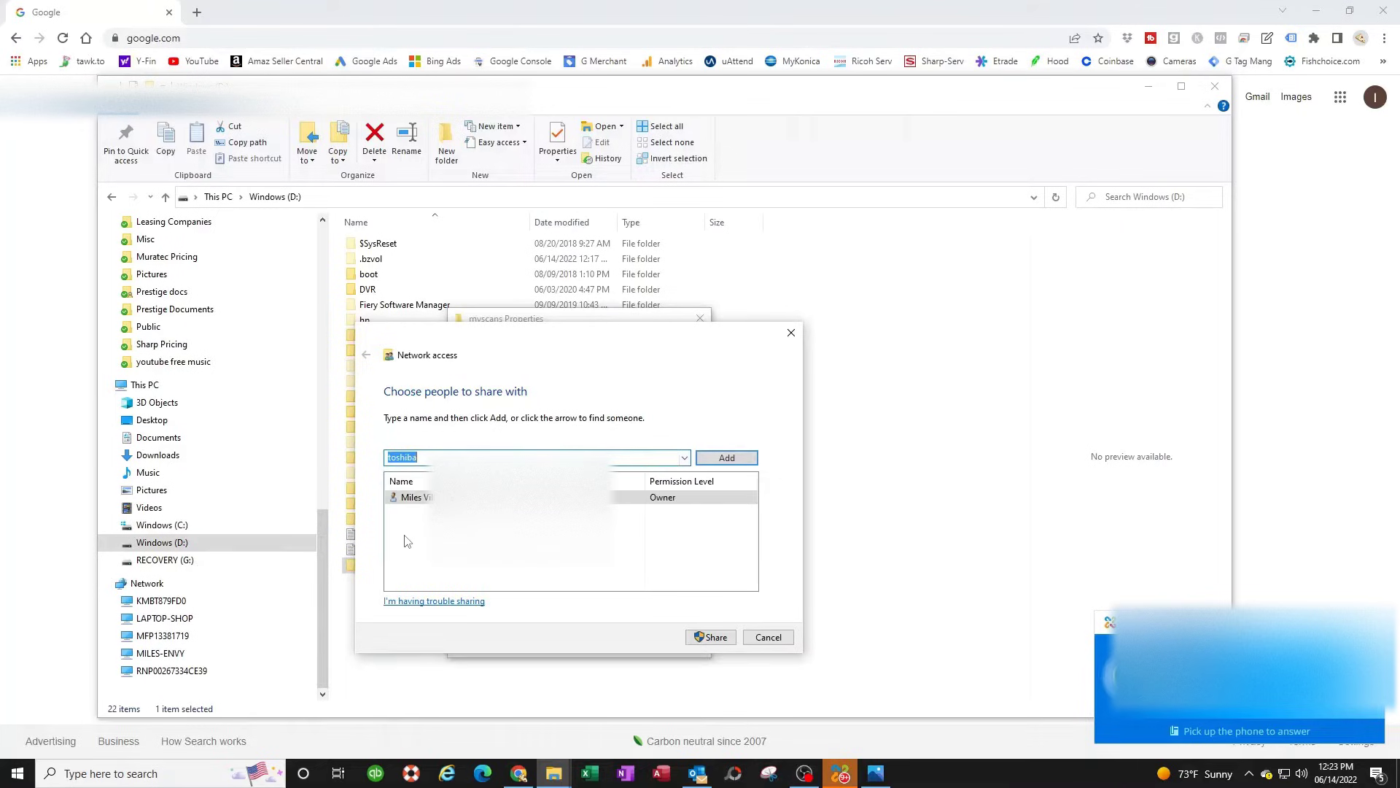
left_click(727, 458)
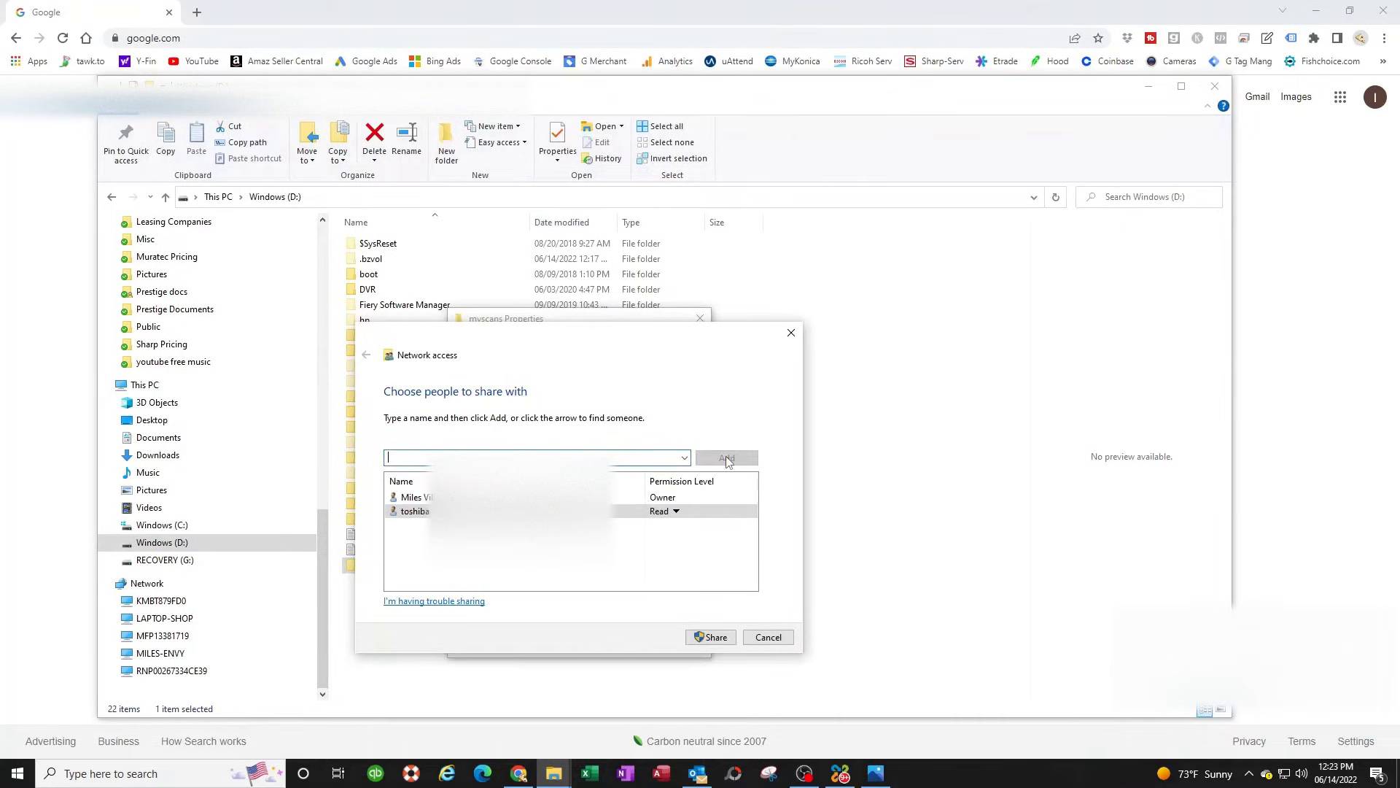
left_click(676, 513)
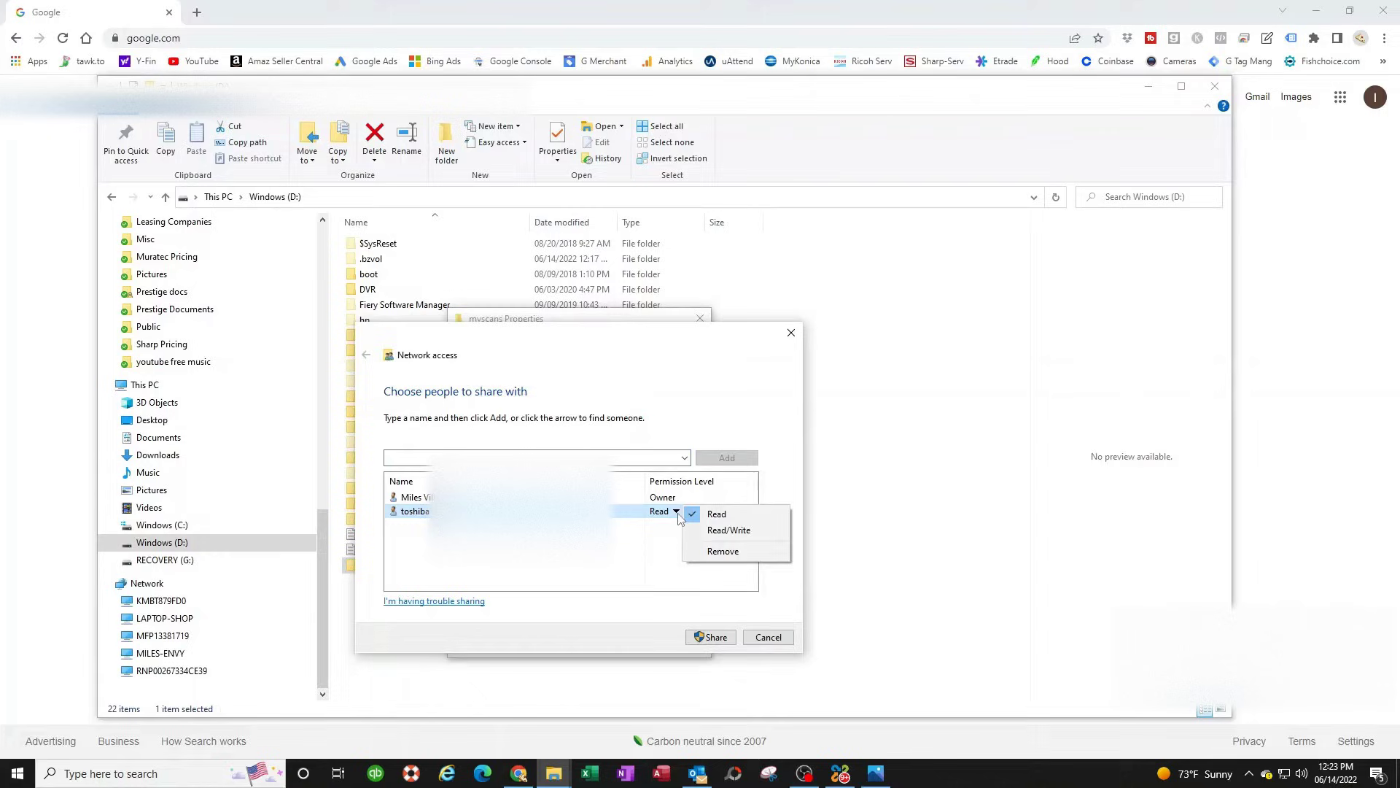
left_click(717, 532)
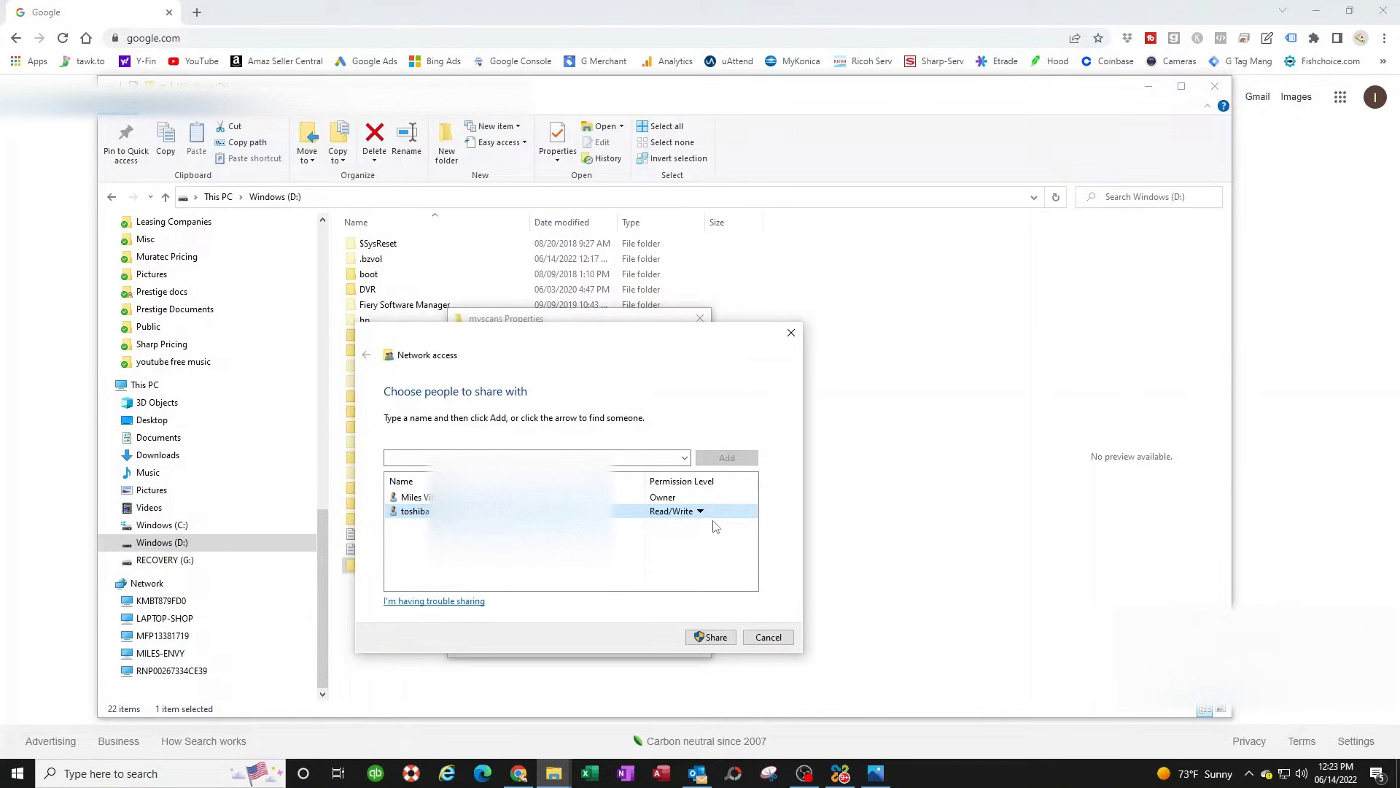
left_click(713, 637)
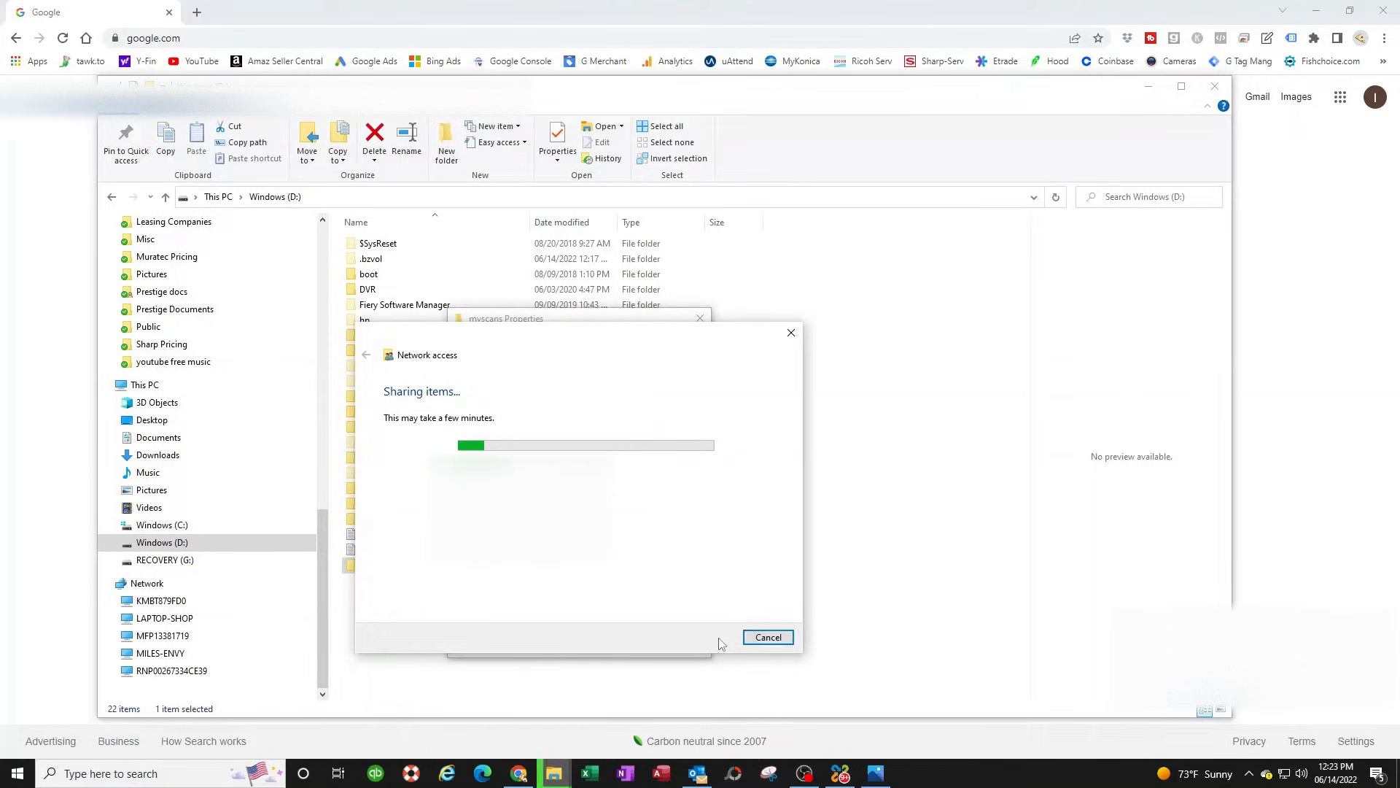
left_click(770, 637)
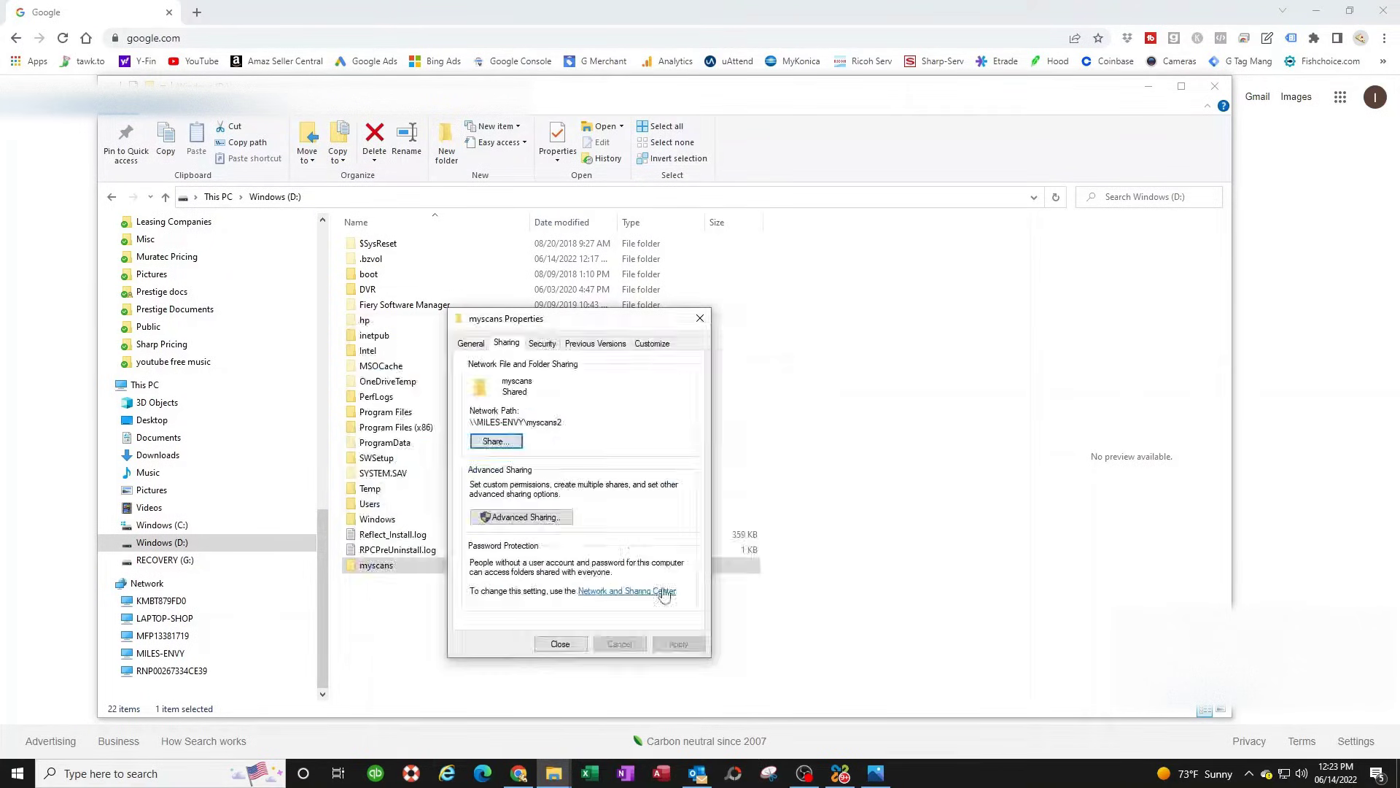
- Add the toshiba account to the myscans2 share permissions in Advanced Sharing
left_click(536, 519)
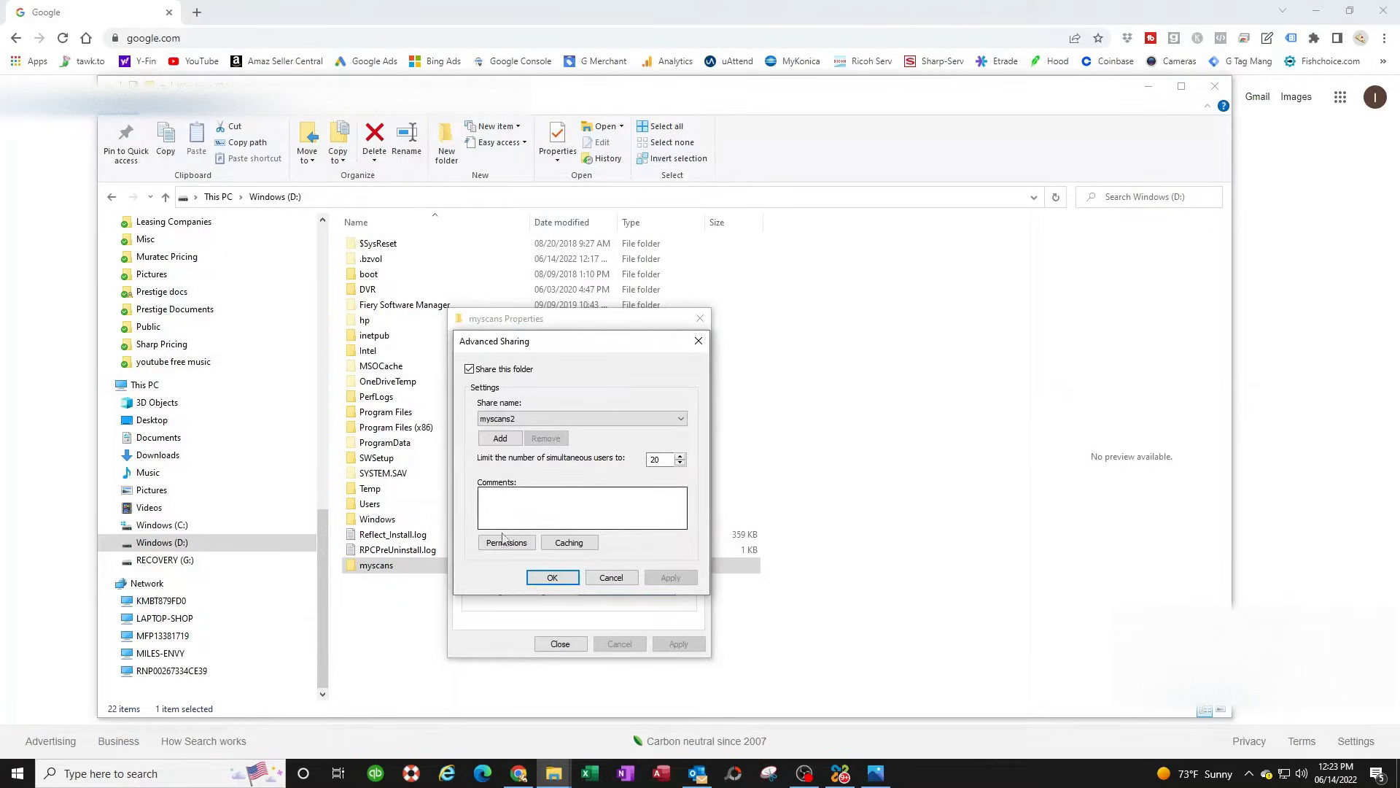
left_click(509, 545)
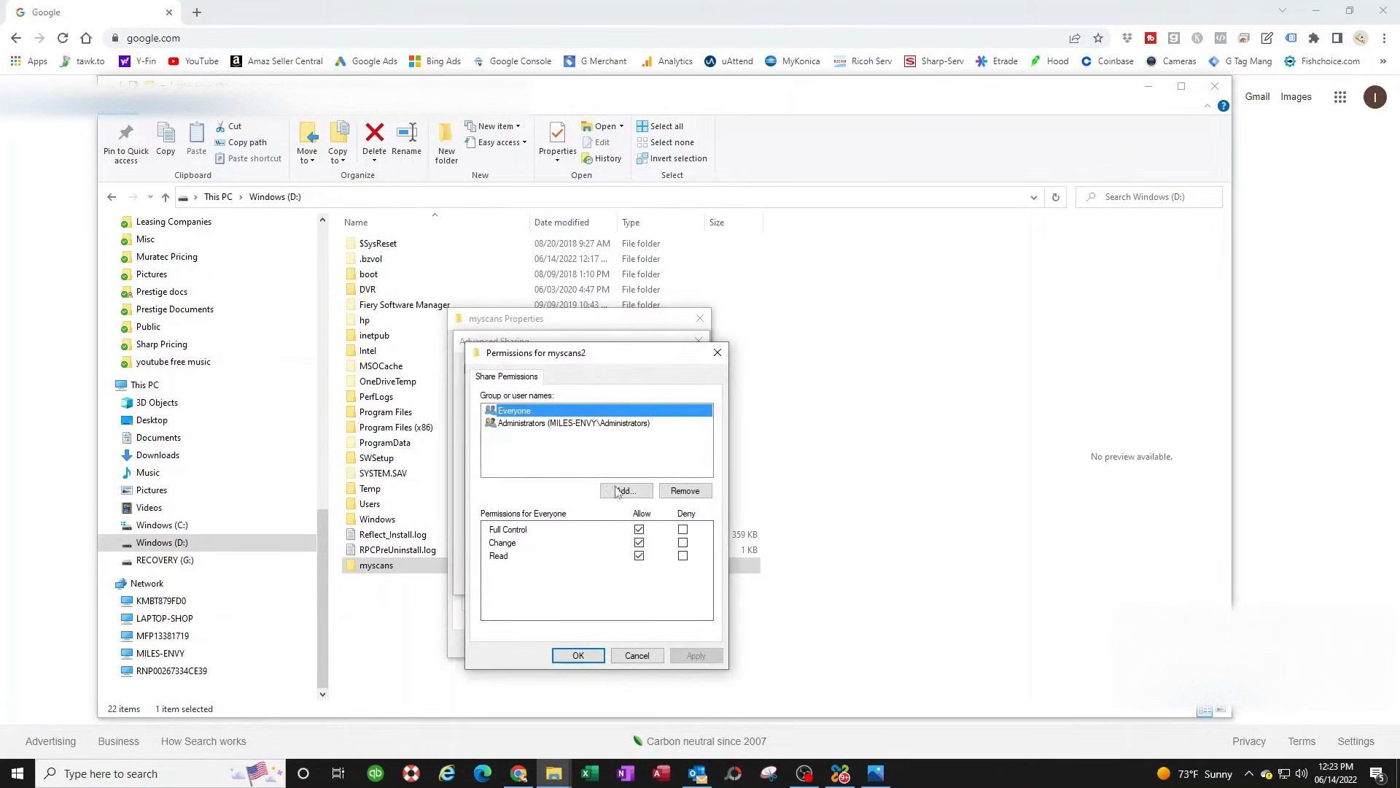
left_click(631, 492)
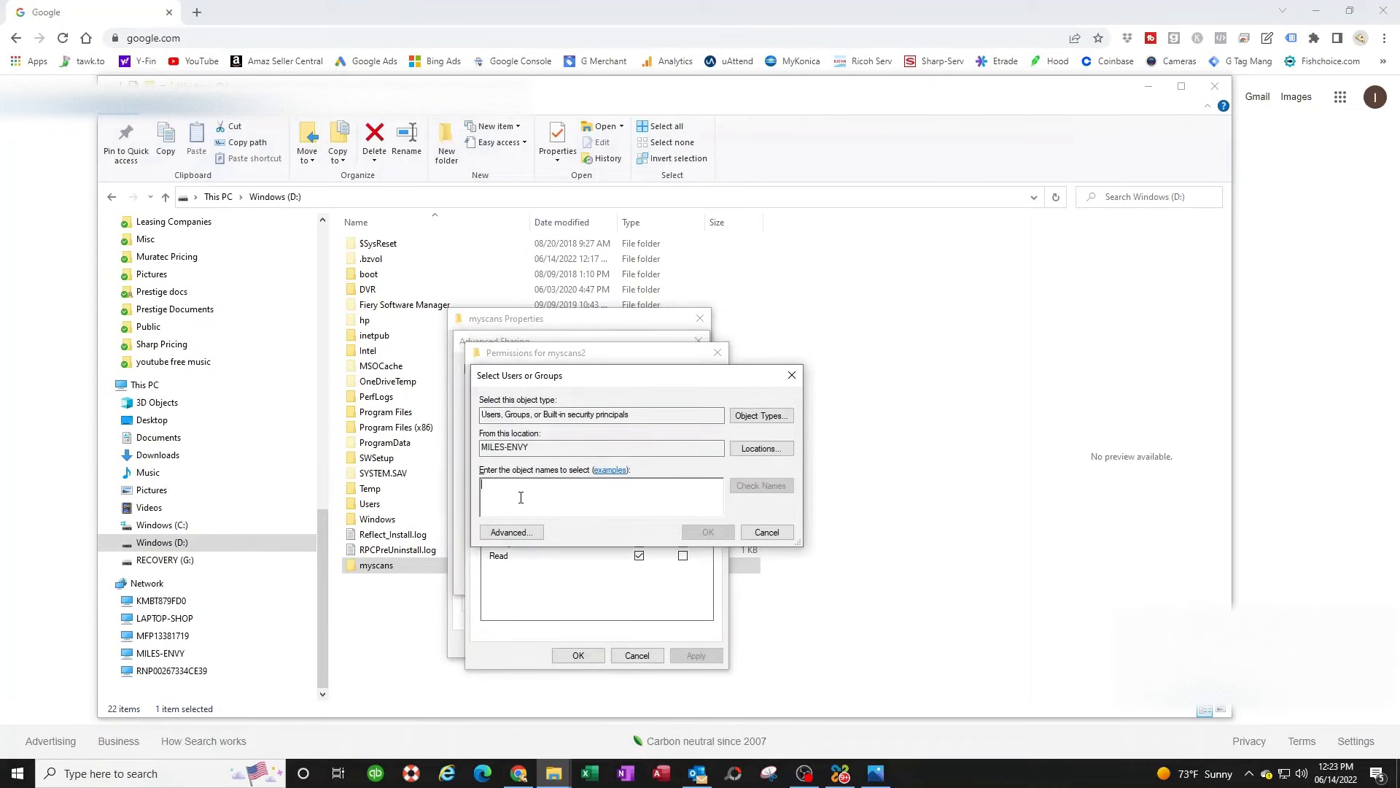
type("toshiba")
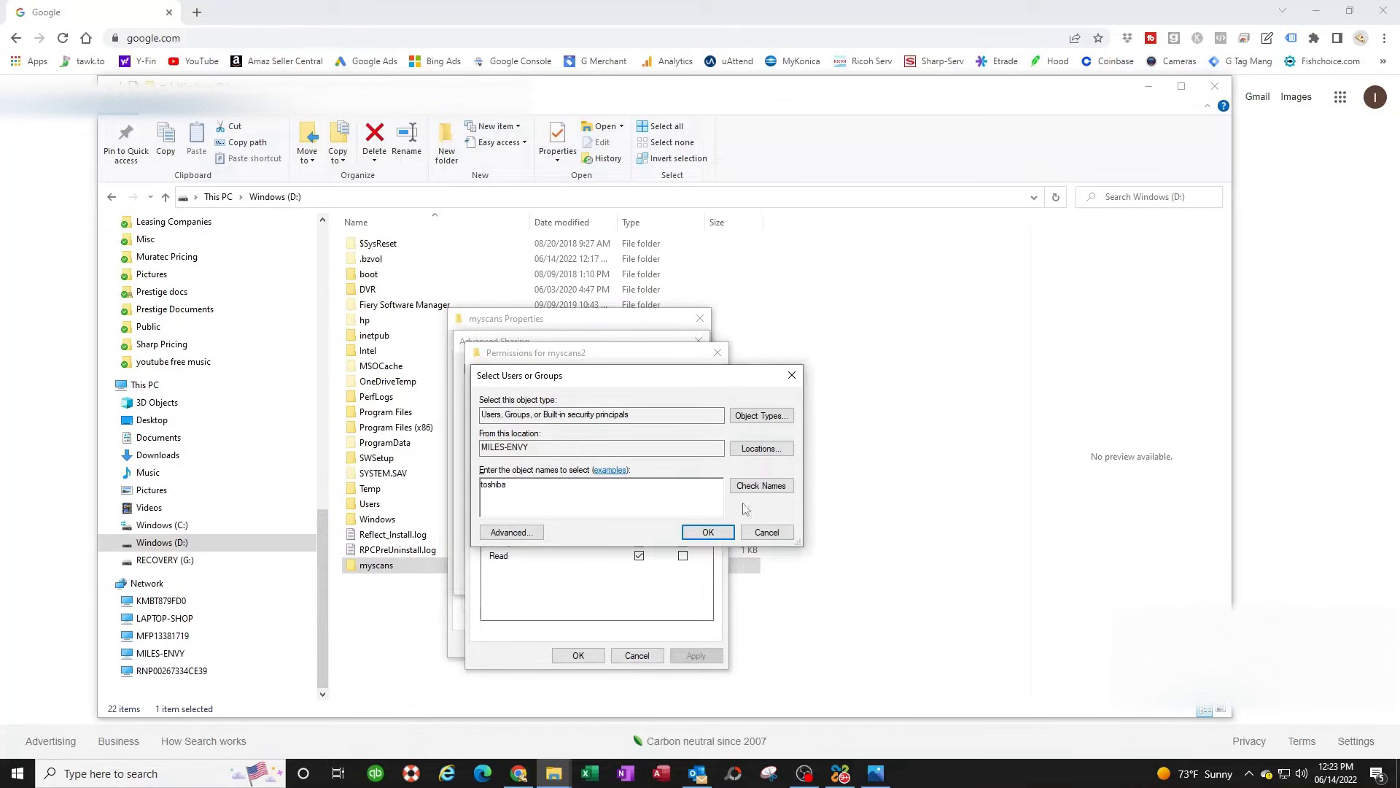
left_click(762, 485)
left_click(707, 532)
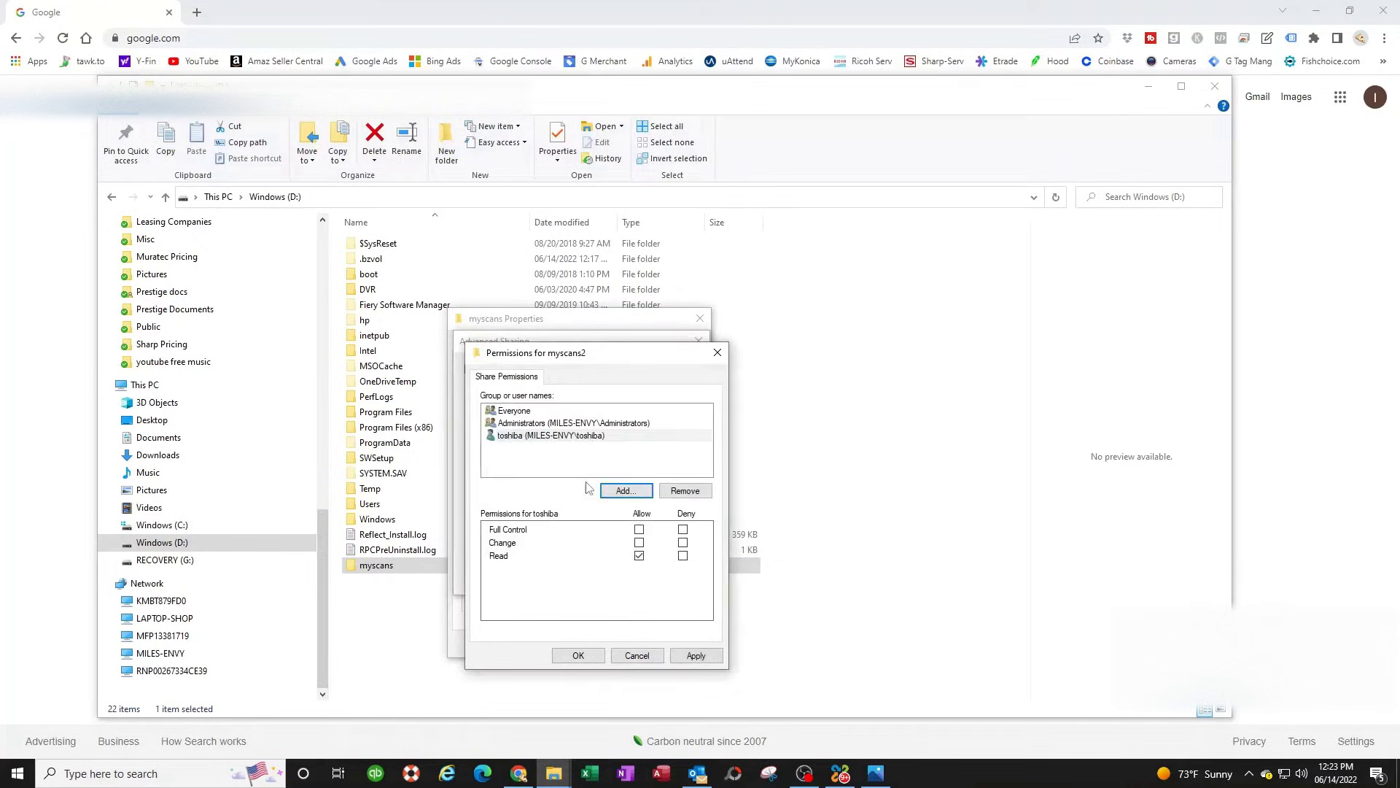
- Allow toshiba Full Control, then apply and confirm the sharing settings
left_click(568, 436)
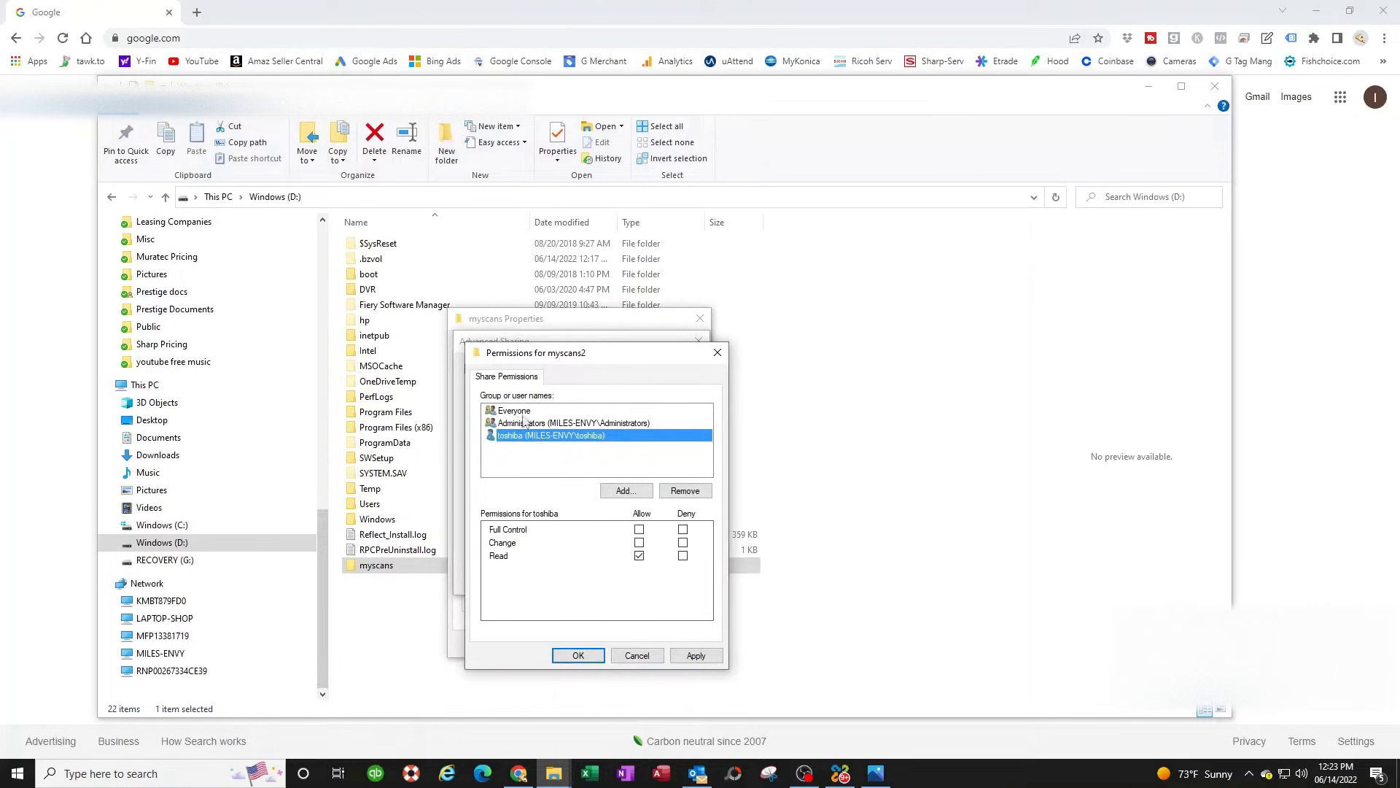
left_click(639, 529)
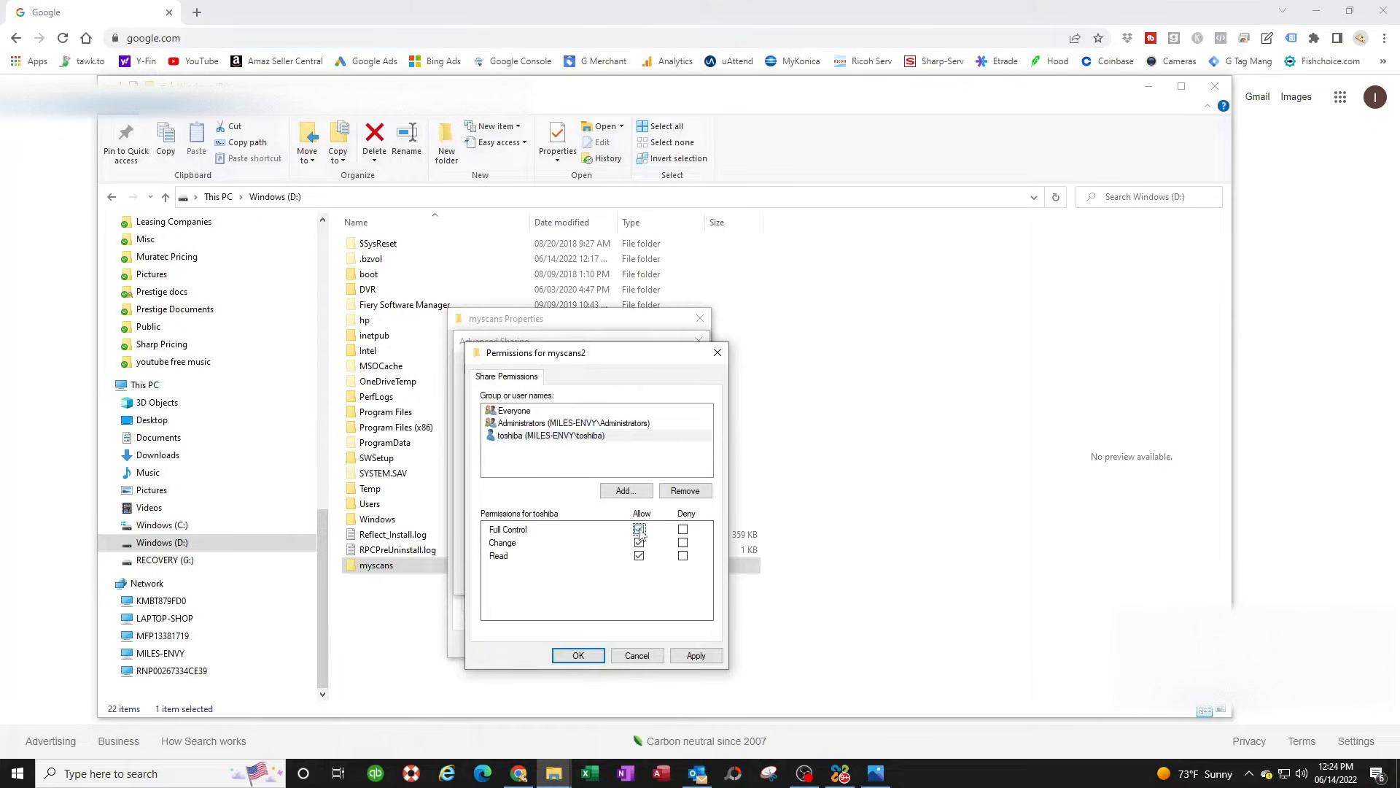
left_click(694, 655)
left_click(579, 656)
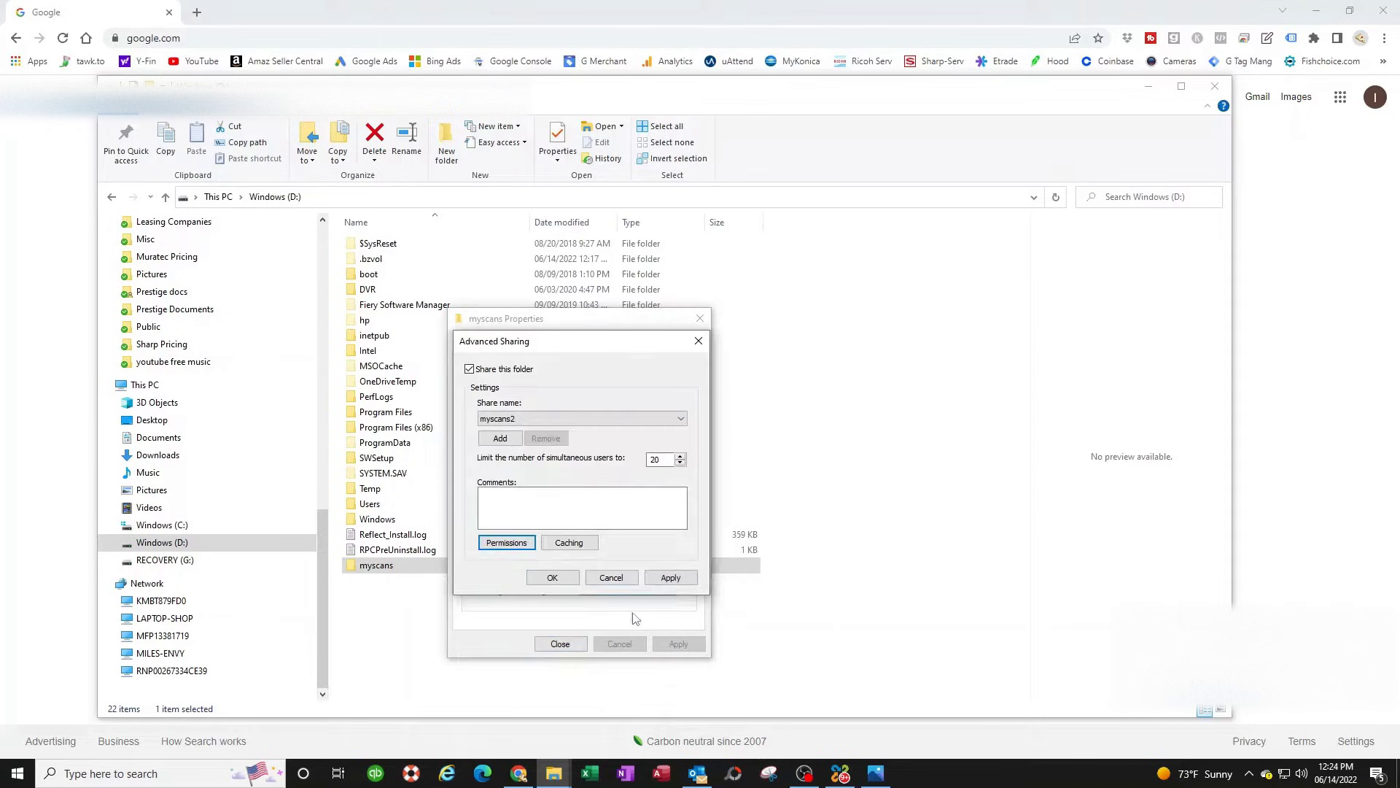
left_click(552, 578)
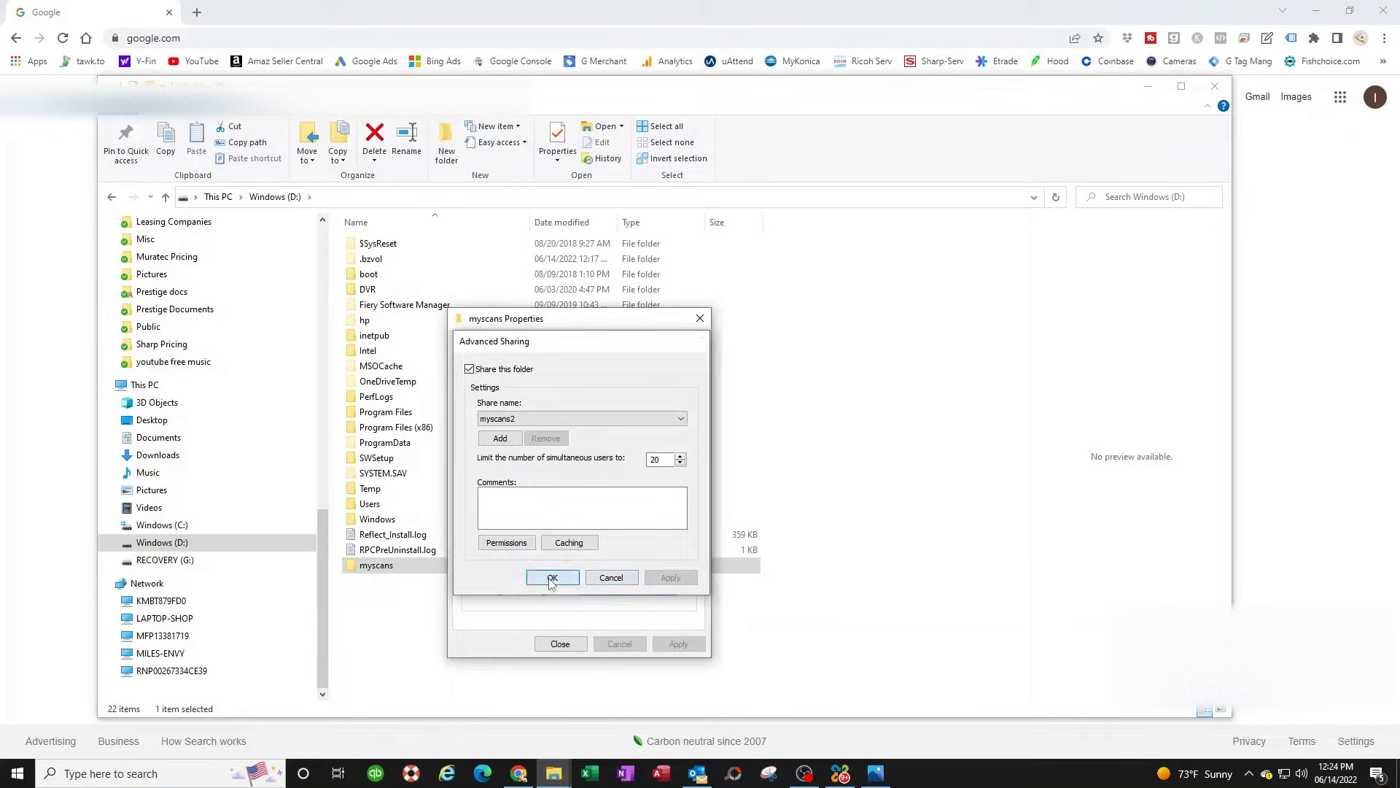
left_click(560, 649)
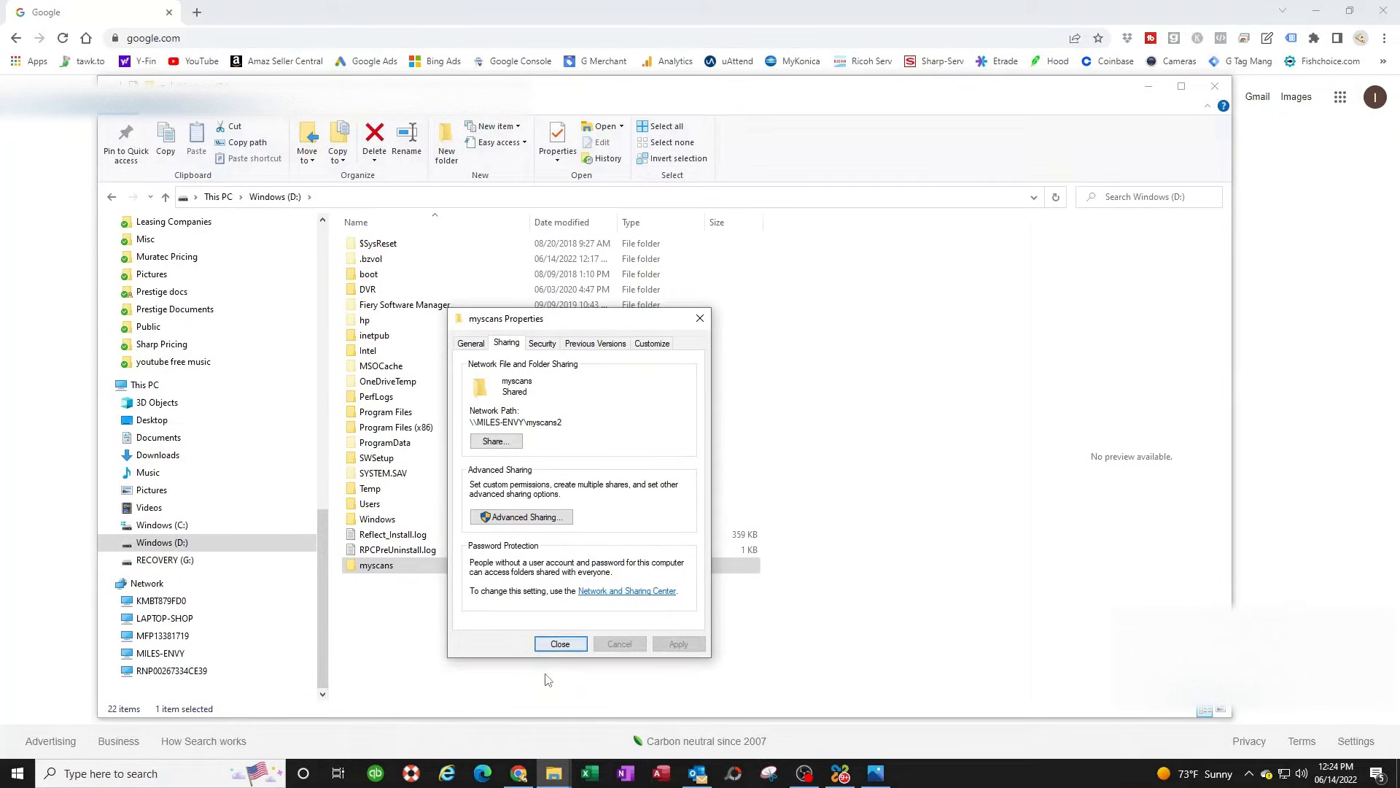
- Verify toshiba's share permissions, closing the sharing dialogs without changes
left_click(496, 441)
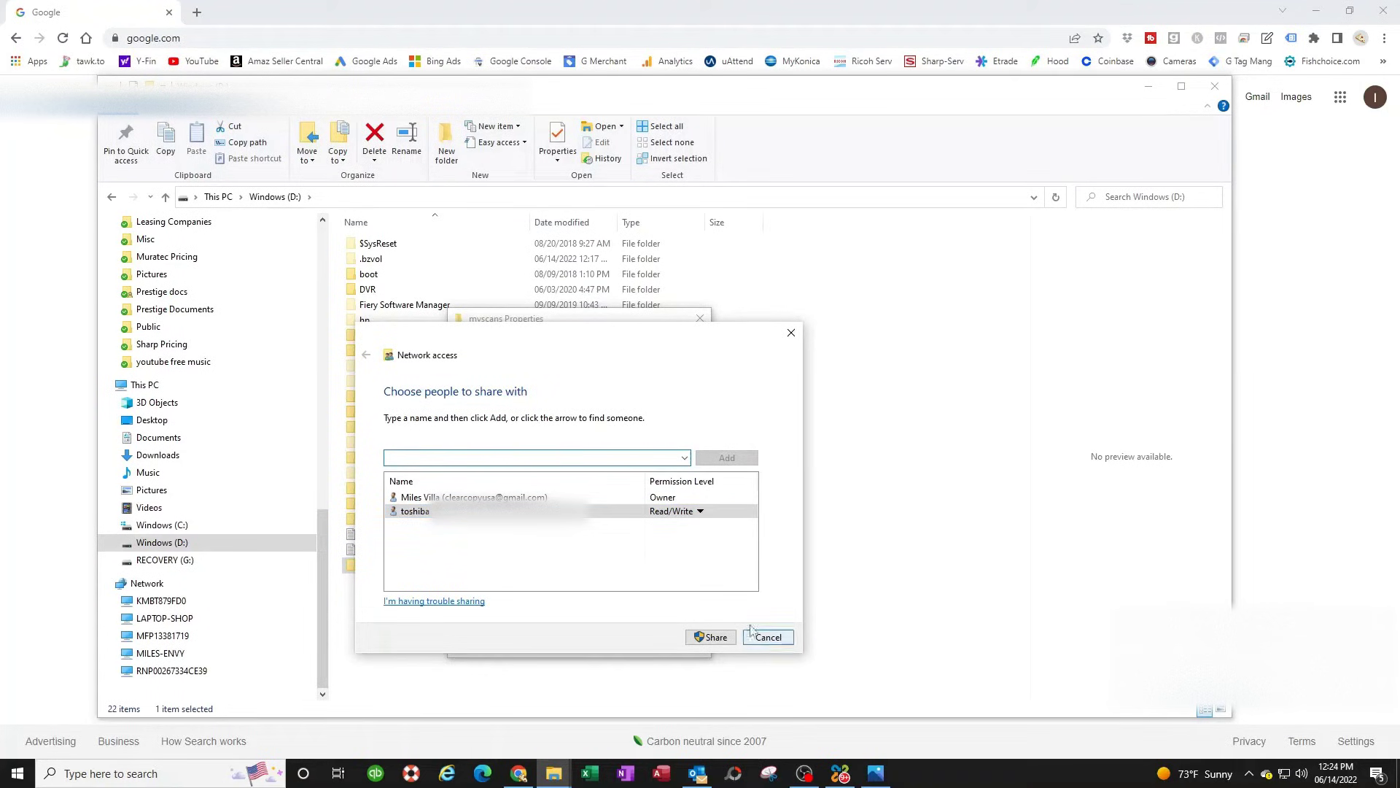
left_click(768, 637)
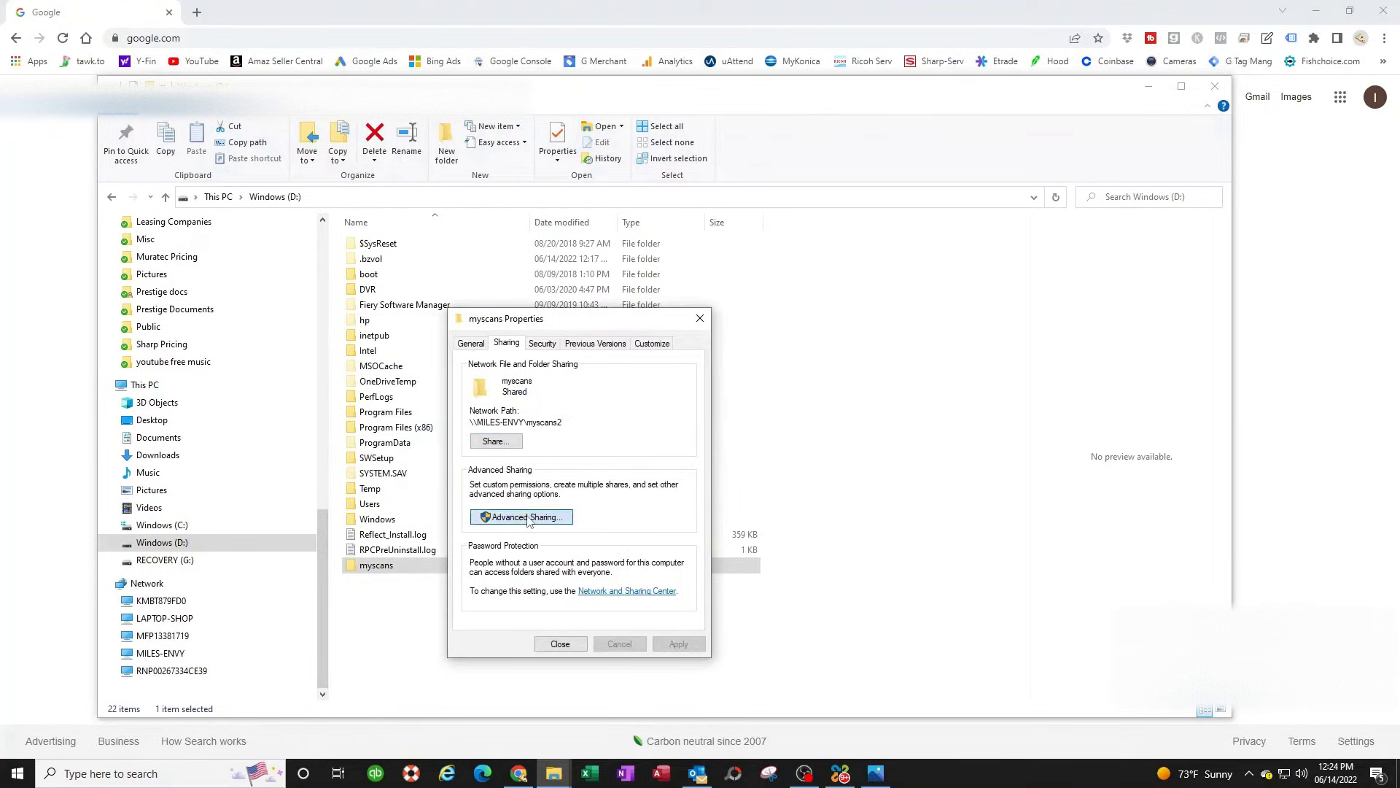
left_click(503, 517)
left_click(506, 542)
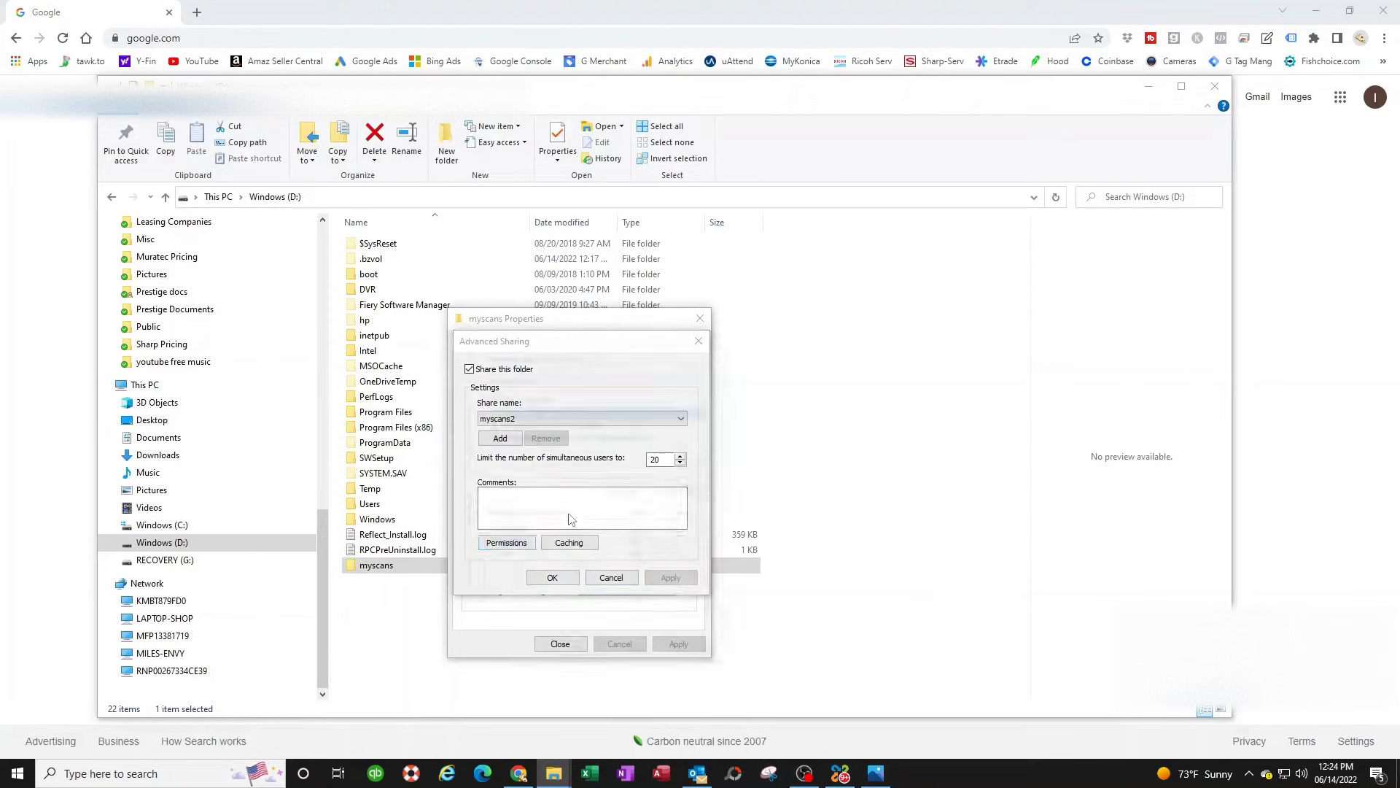
left_click(533, 425)
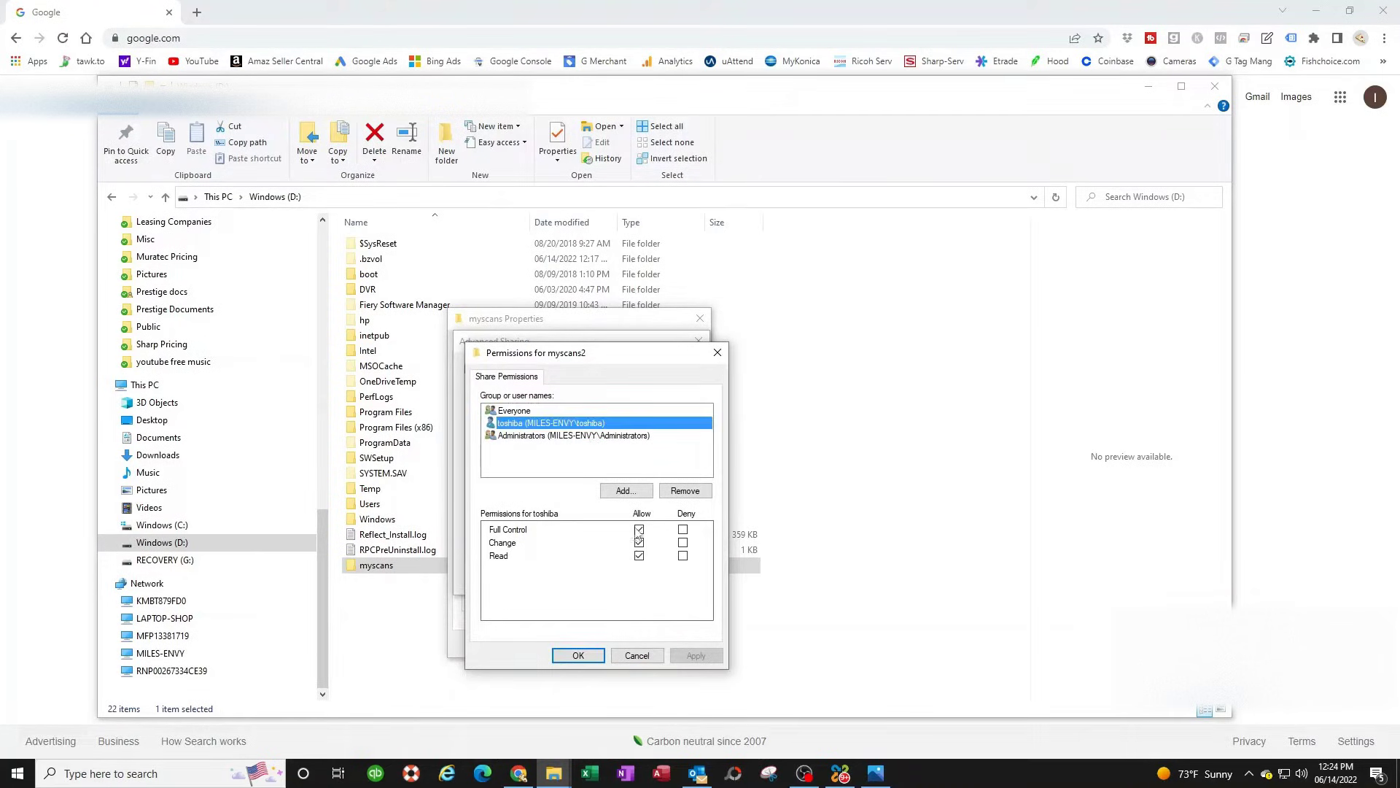
left_click(636, 655)
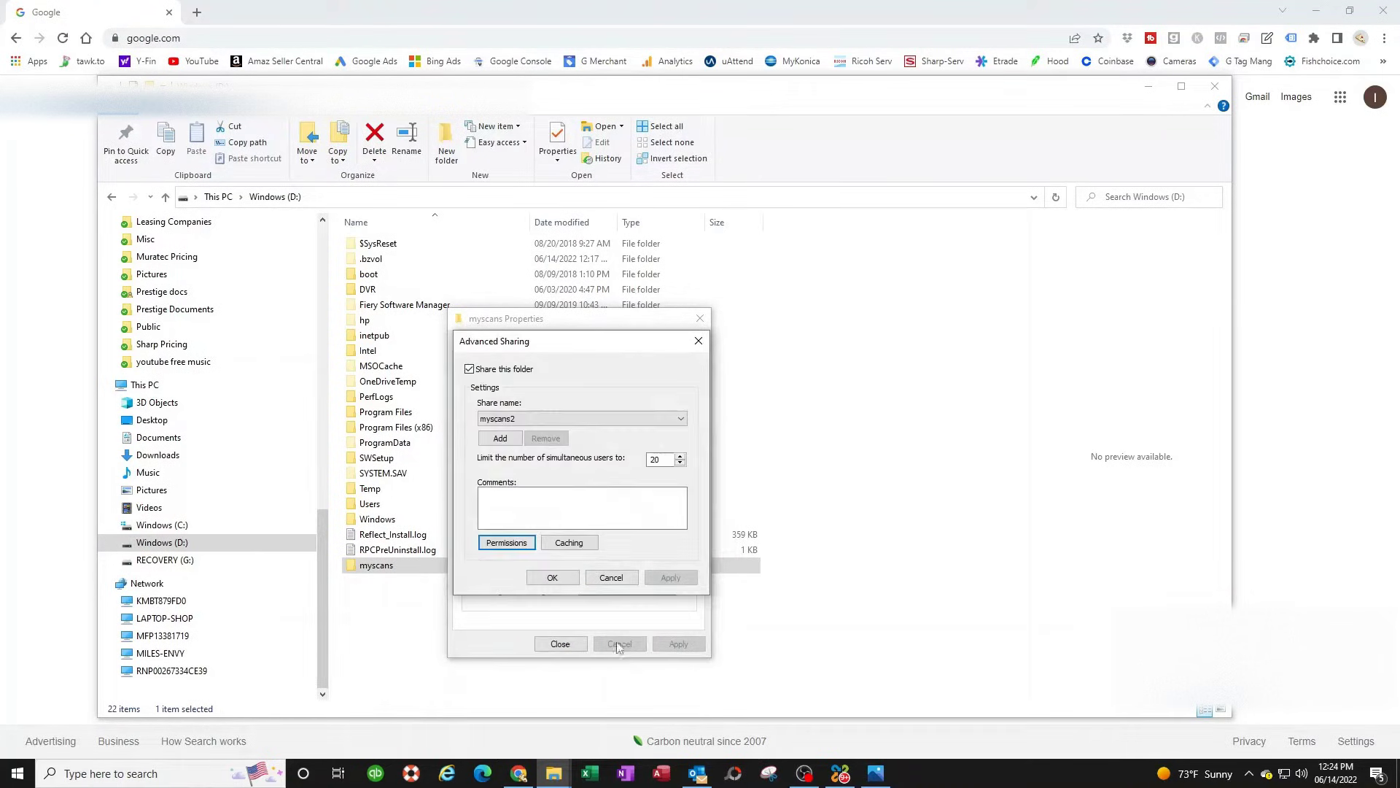
left_click(611, 577)
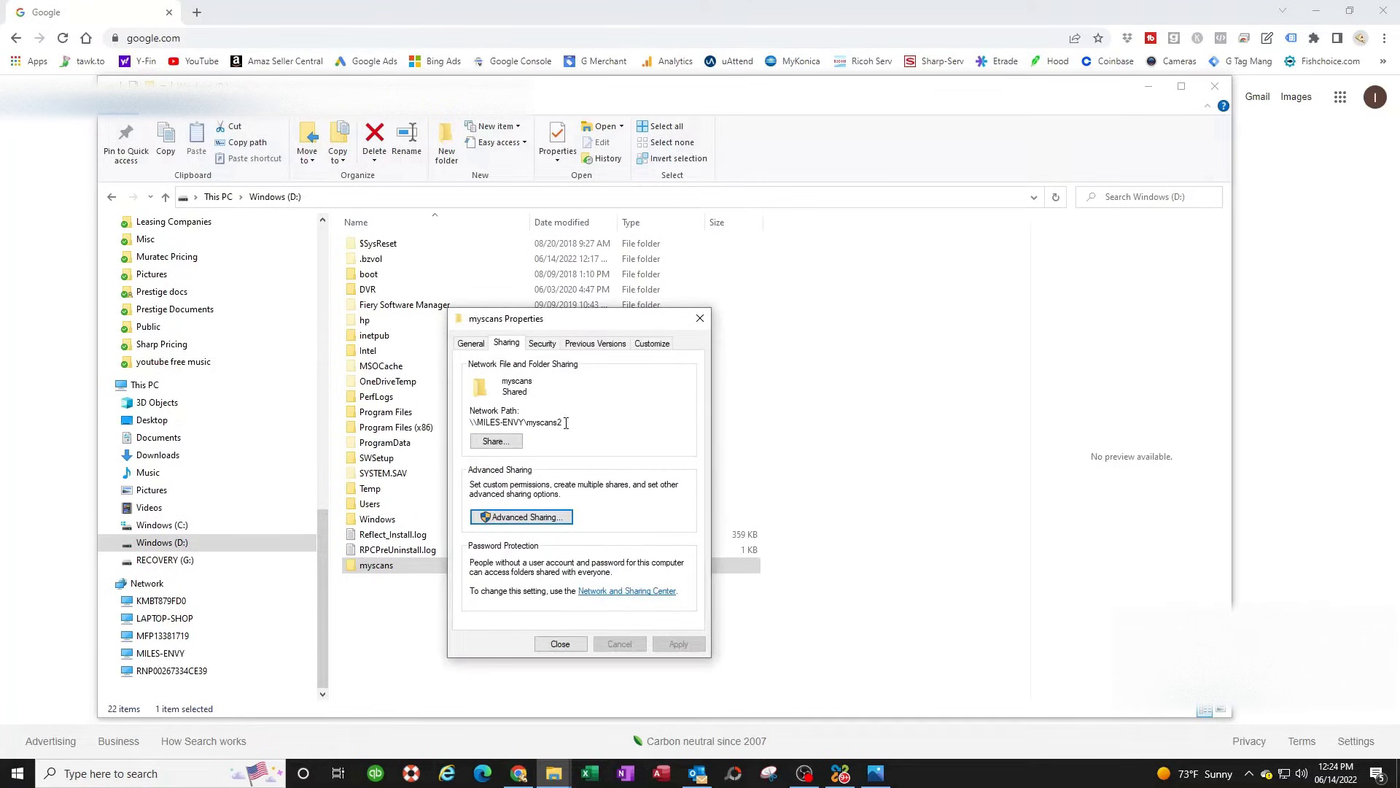
- Copy the myscans network path and close the folder properties
left_click_drag(573, 422, 482, 422)
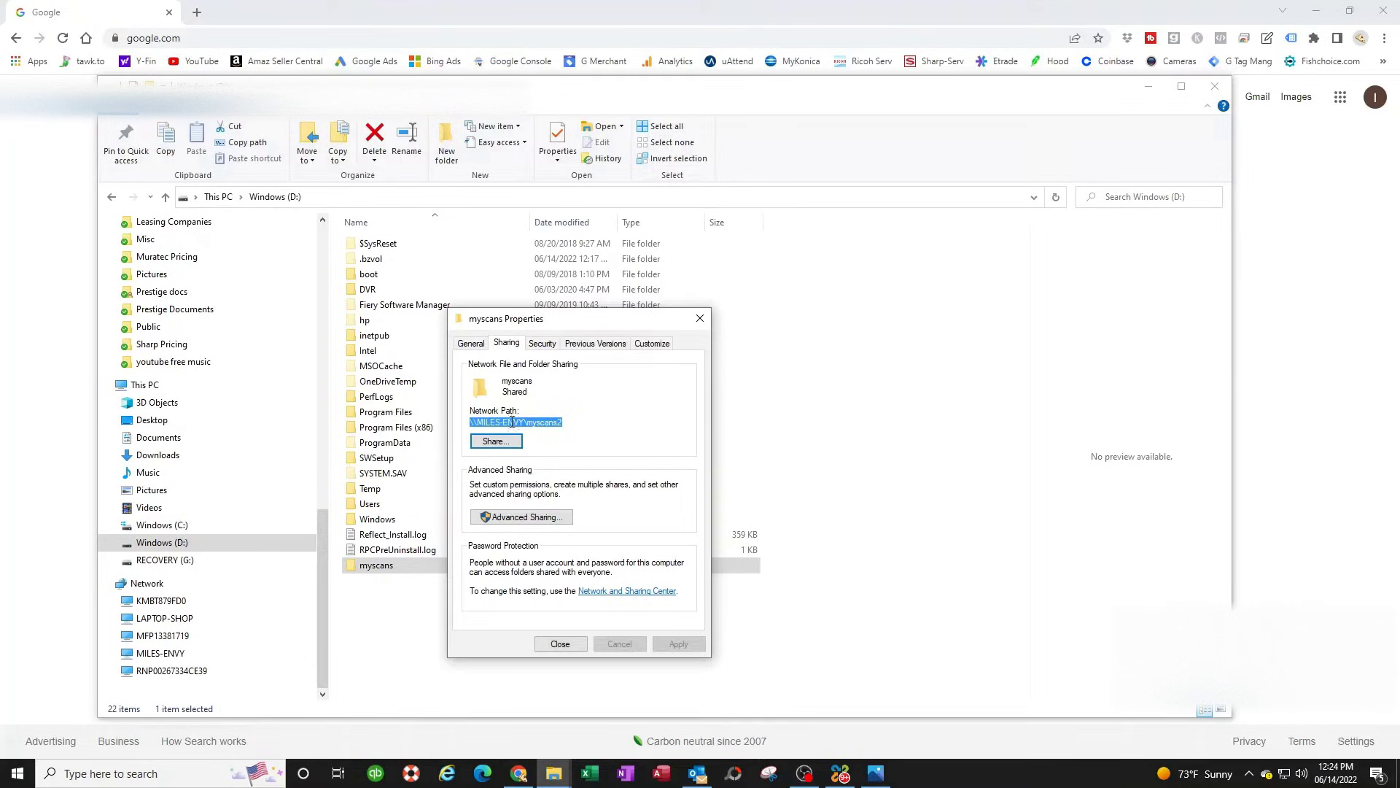
right_click(531, 423)
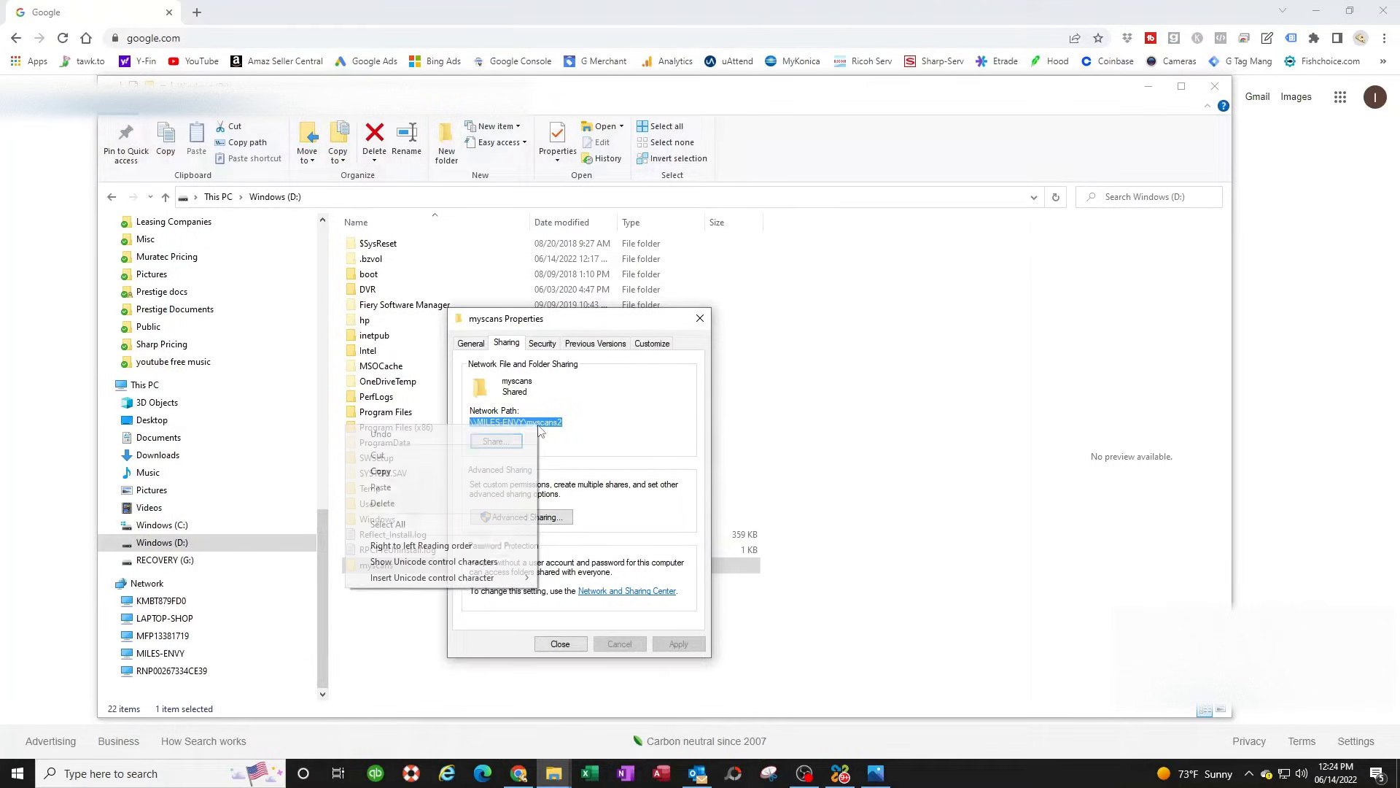
left_click(414, 471)
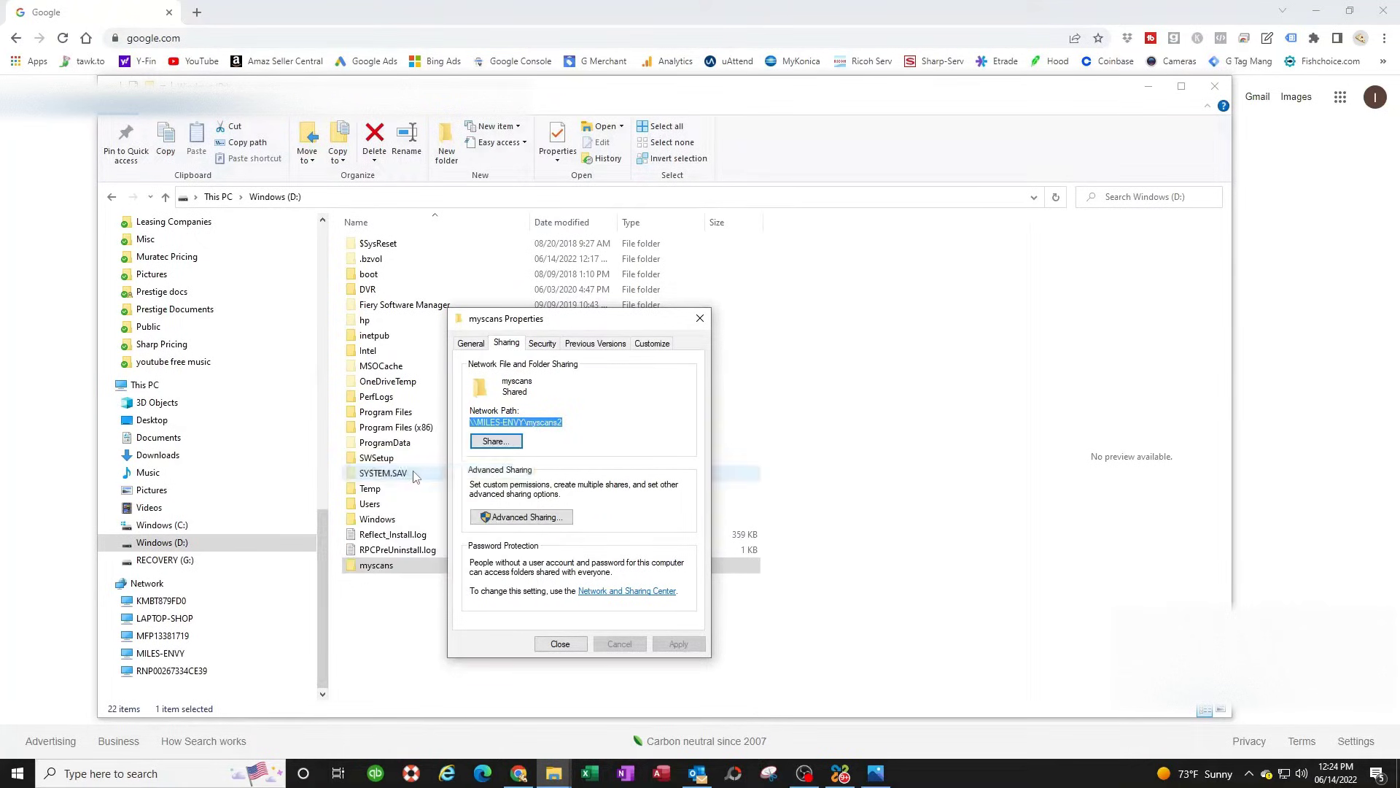
left_click(560, 644)
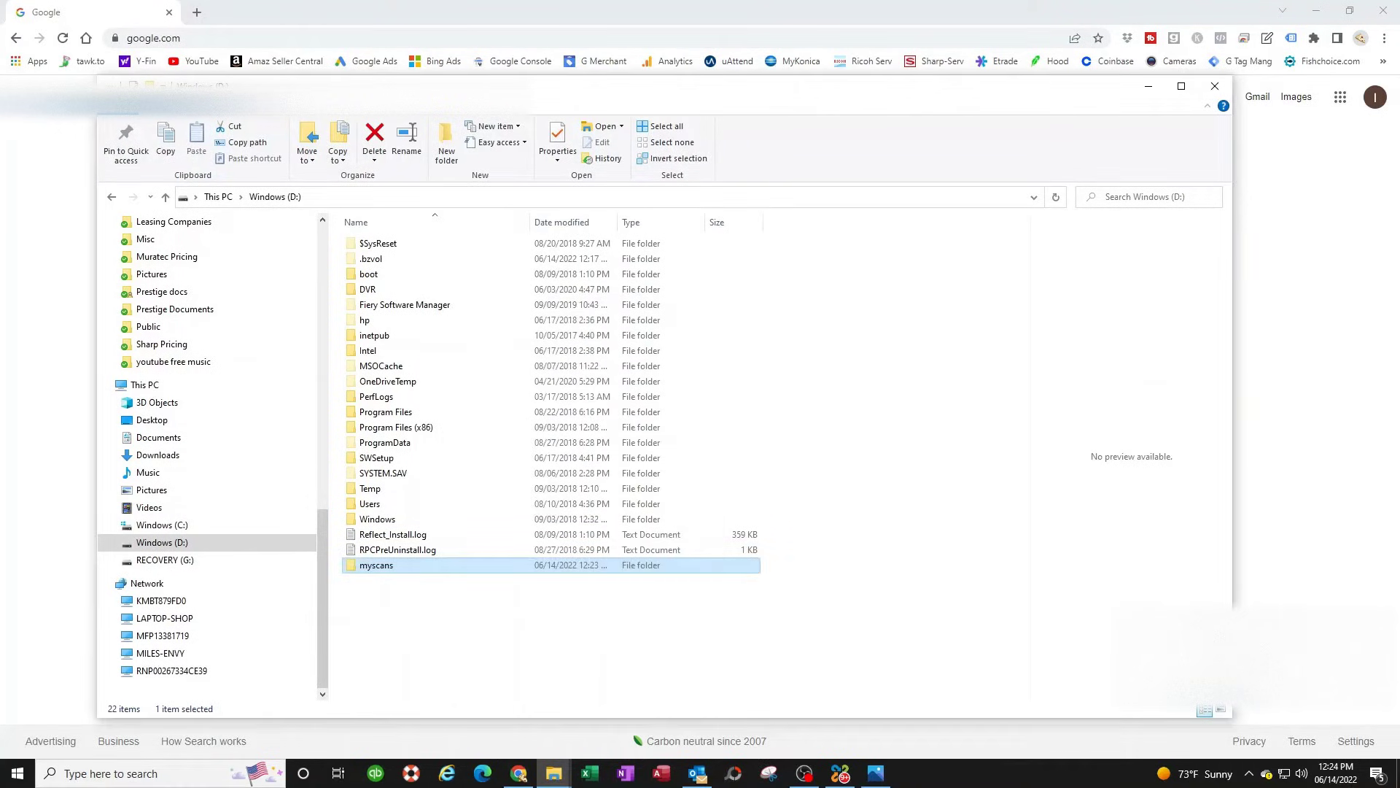
- Close File Explorer and load the printer page at 192.168.0.47 in Chrome
left_click(1215, 89)
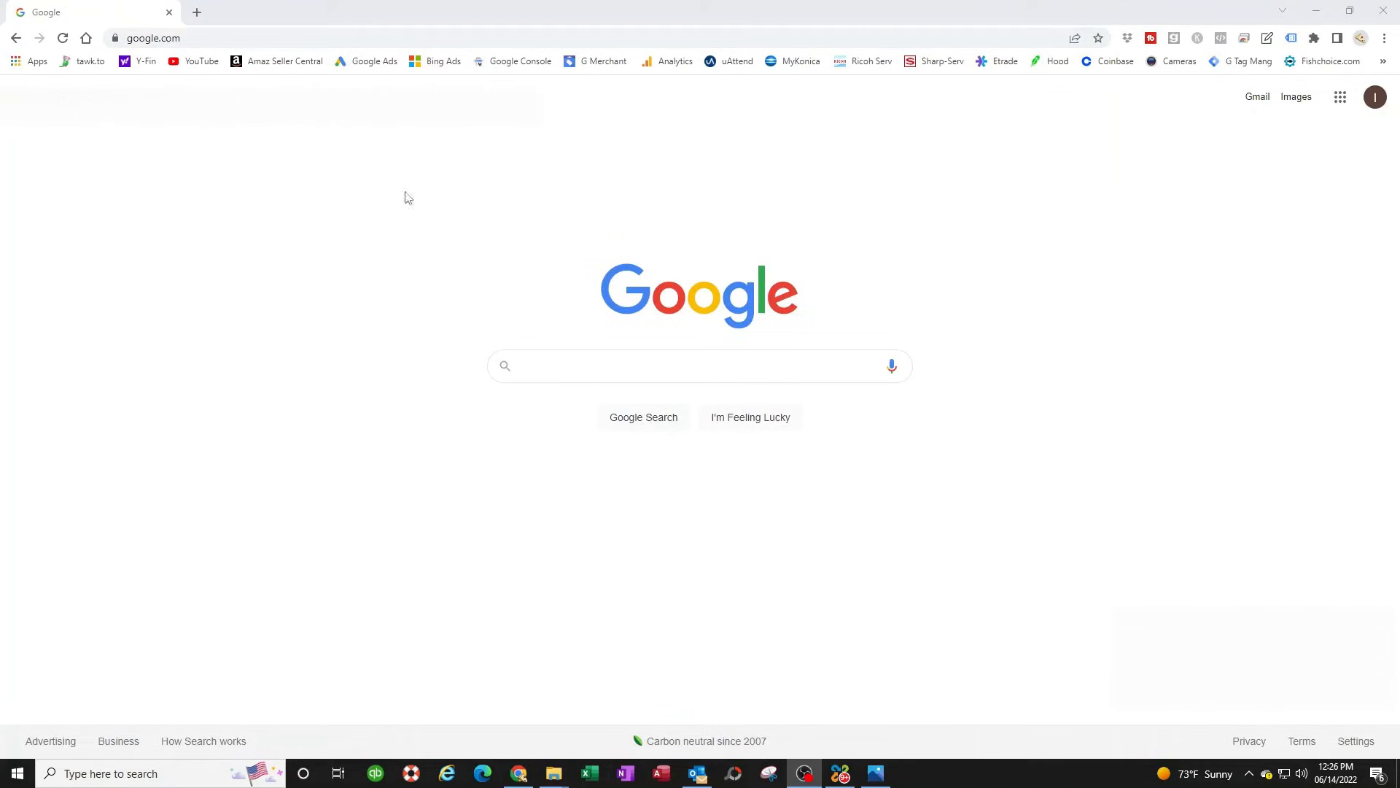
left_click(210, 37)
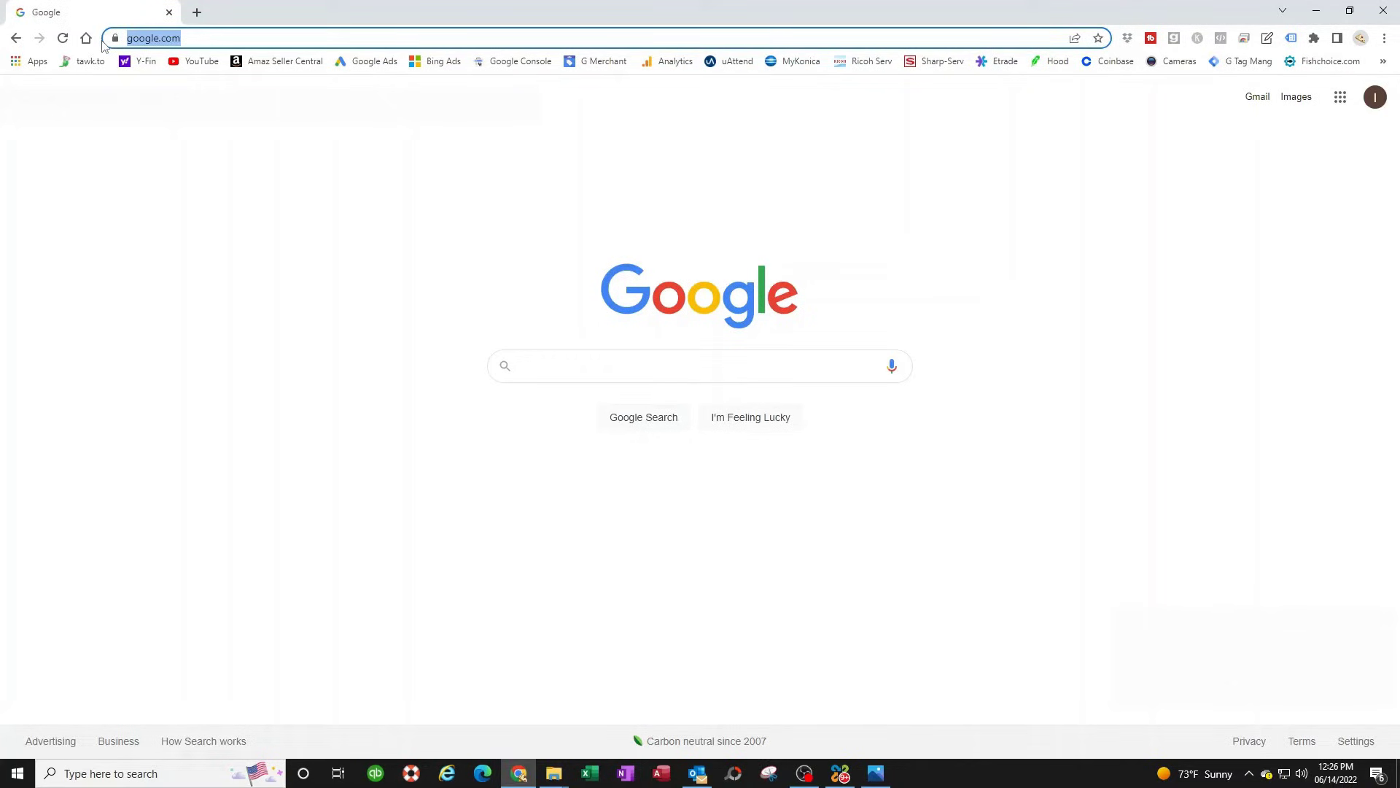
type("192.168.")
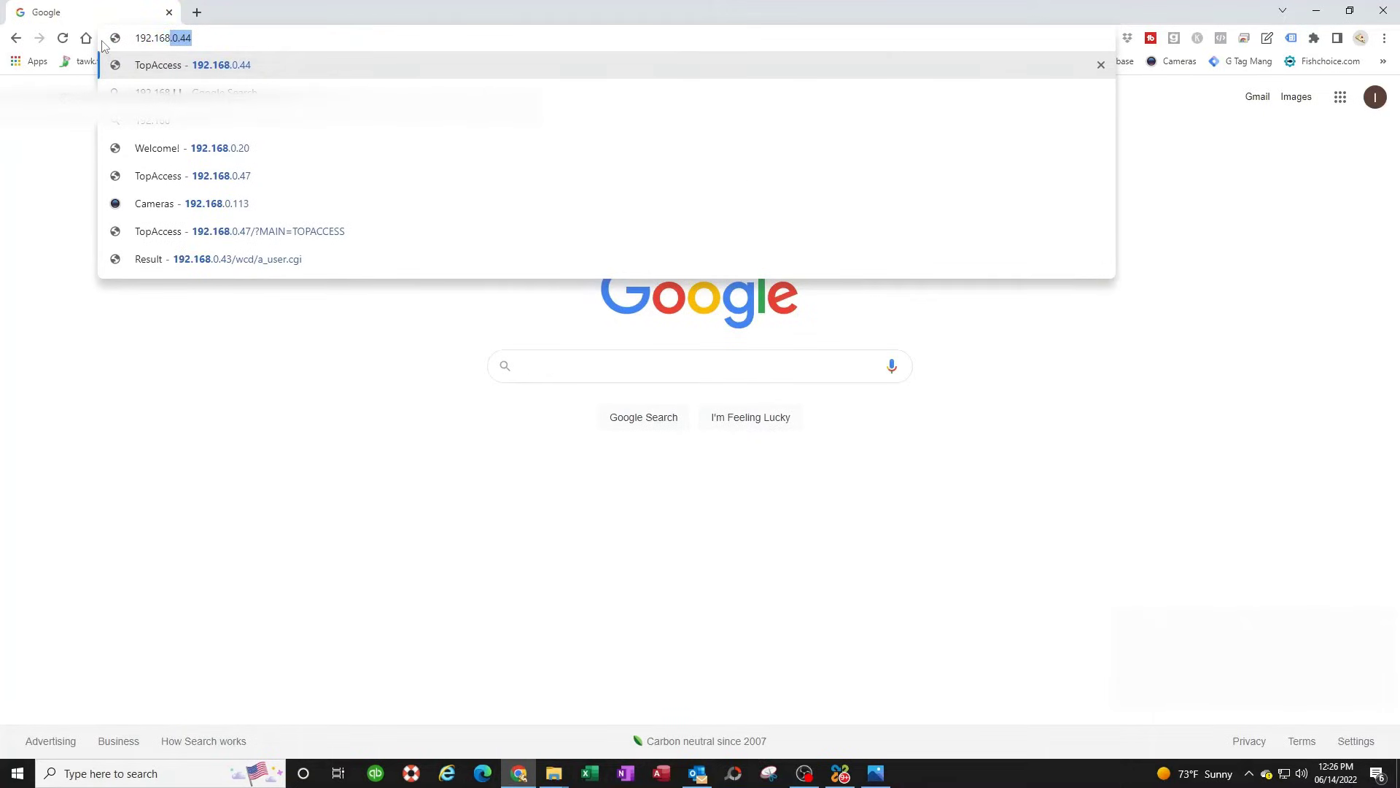
type("0.47")
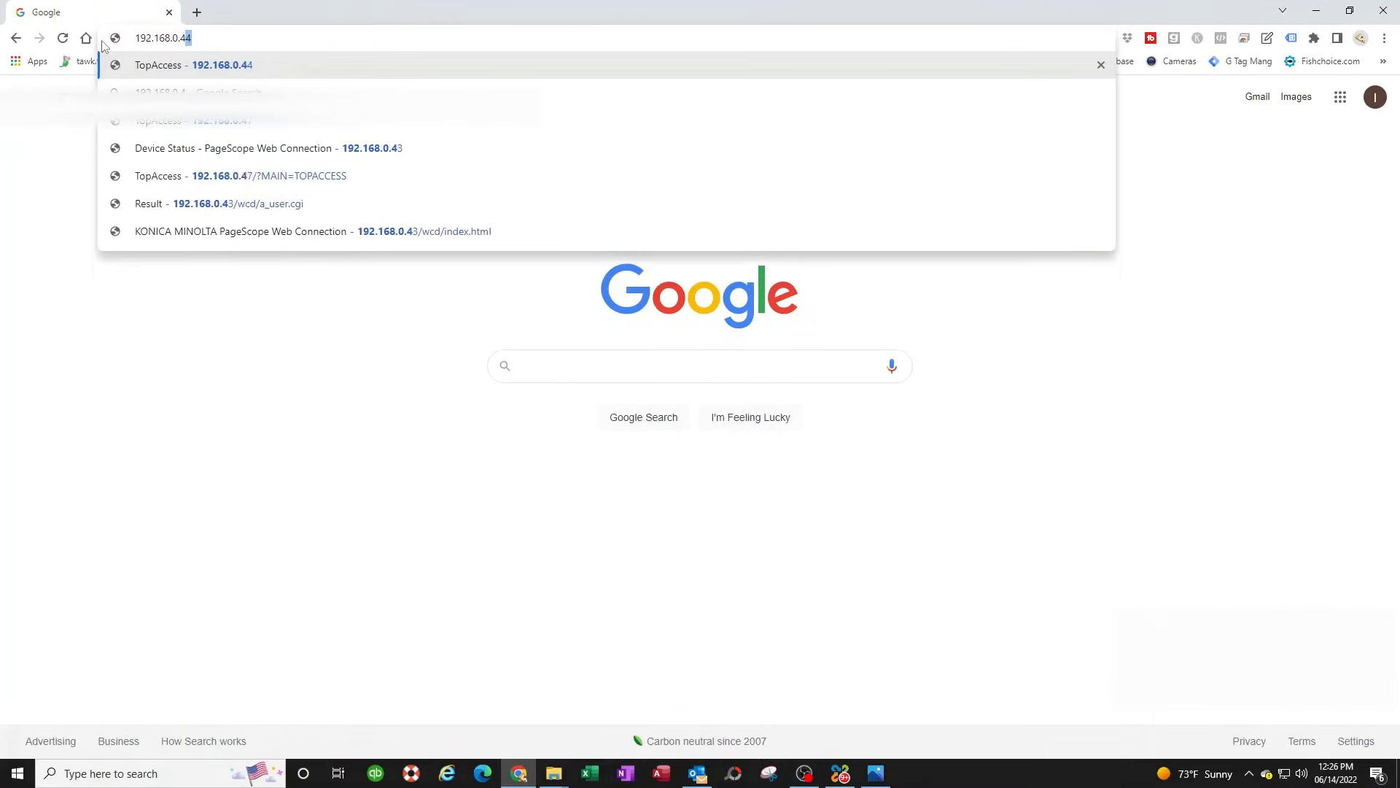
key("Return")
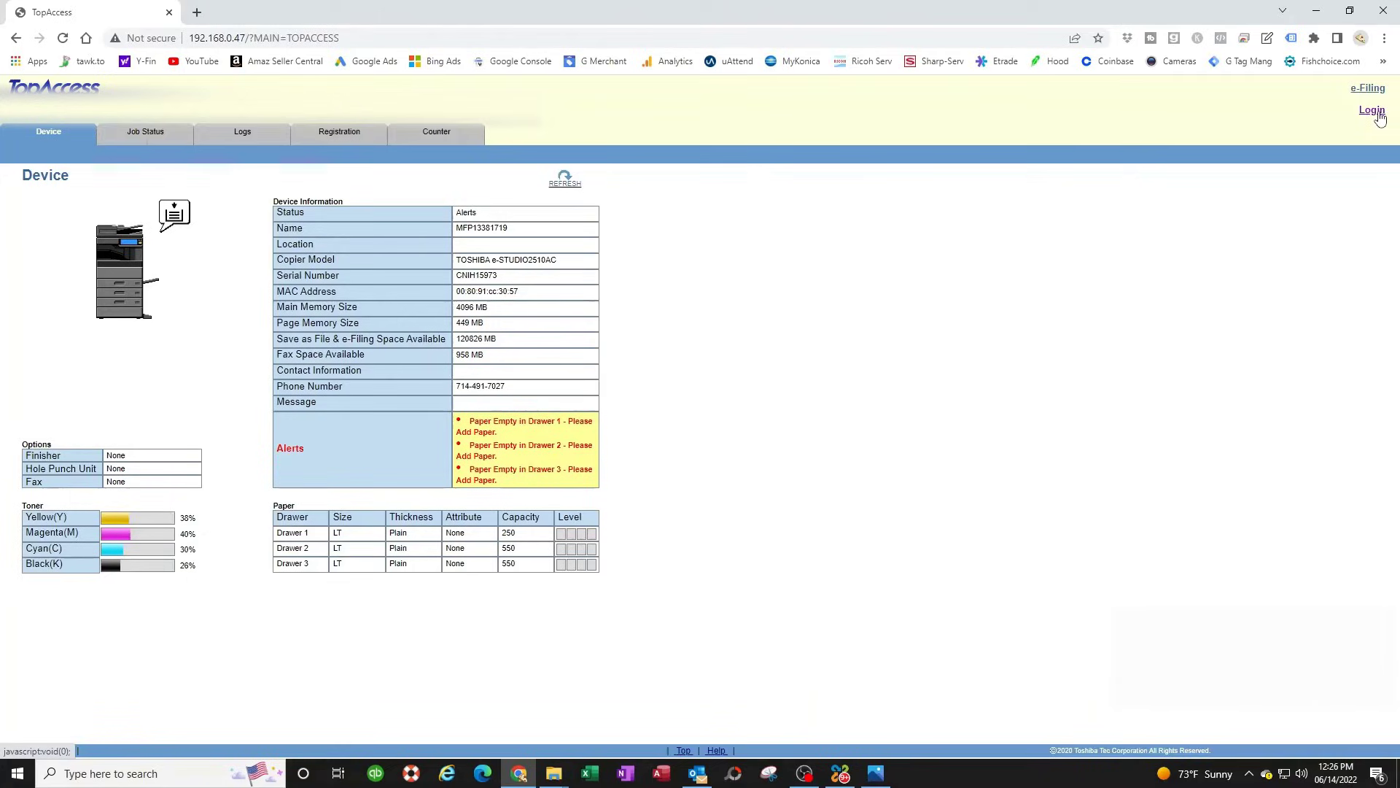
- Log in to TopAccess as admin and open the Administration tab
left_click(1375, 112)
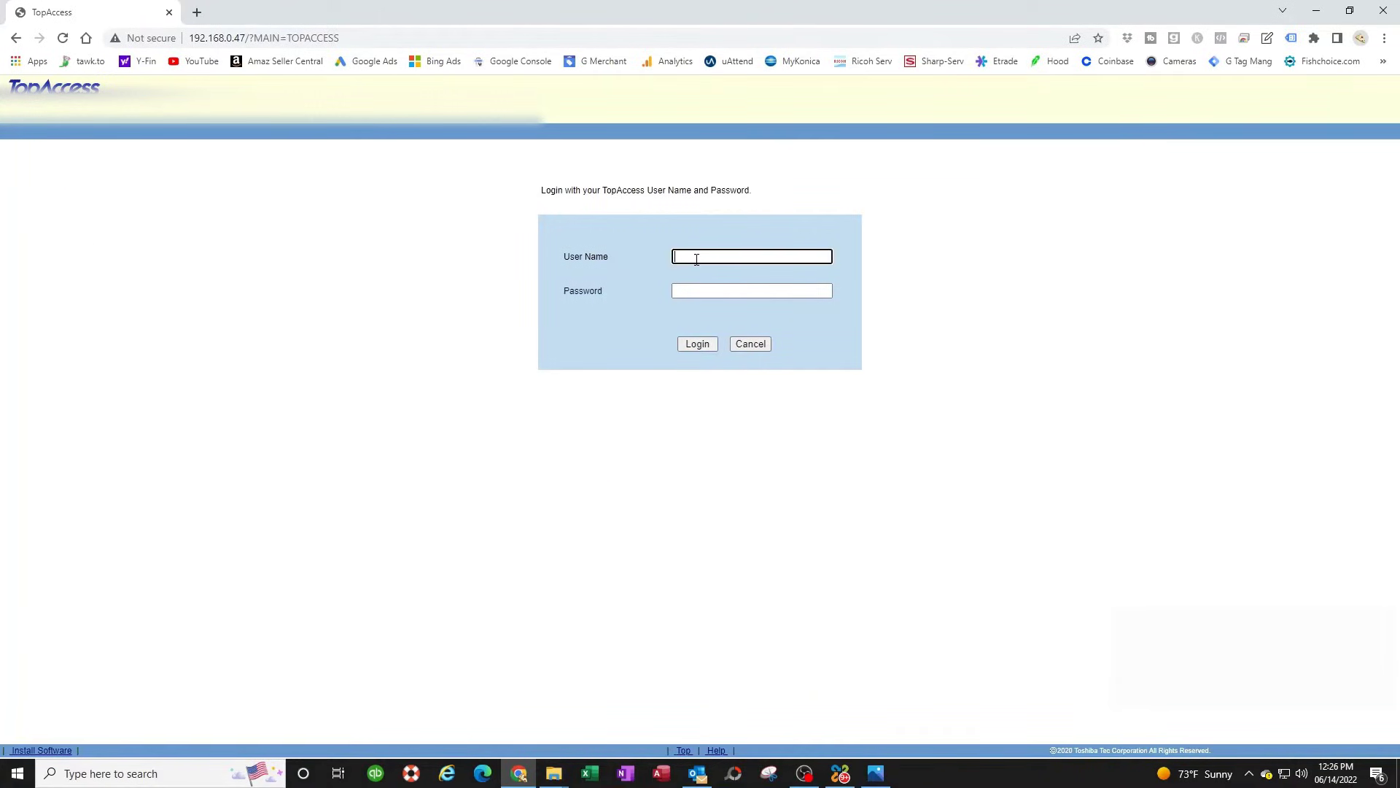
left_click(696, 258)
type("admin")
key("Tab")
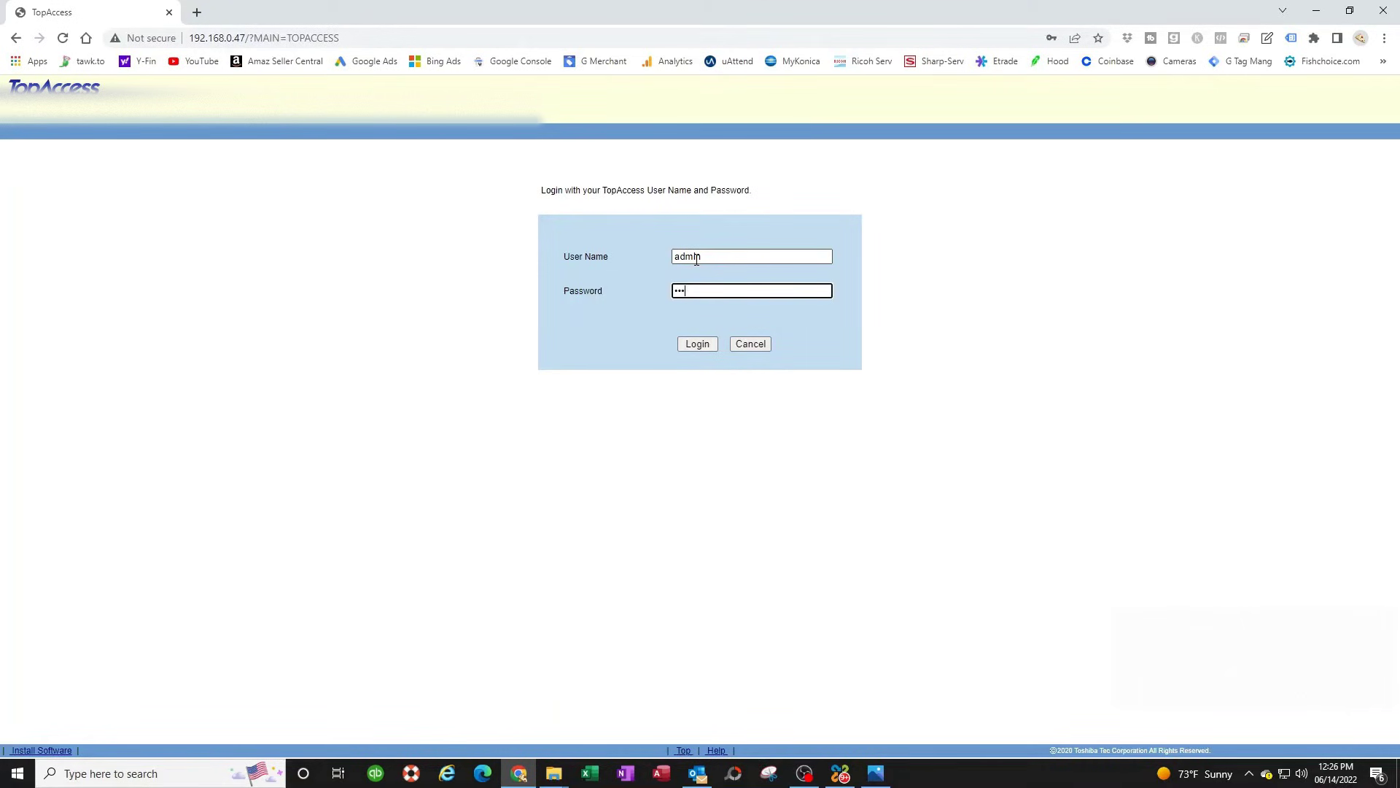
left_click(704, 344)
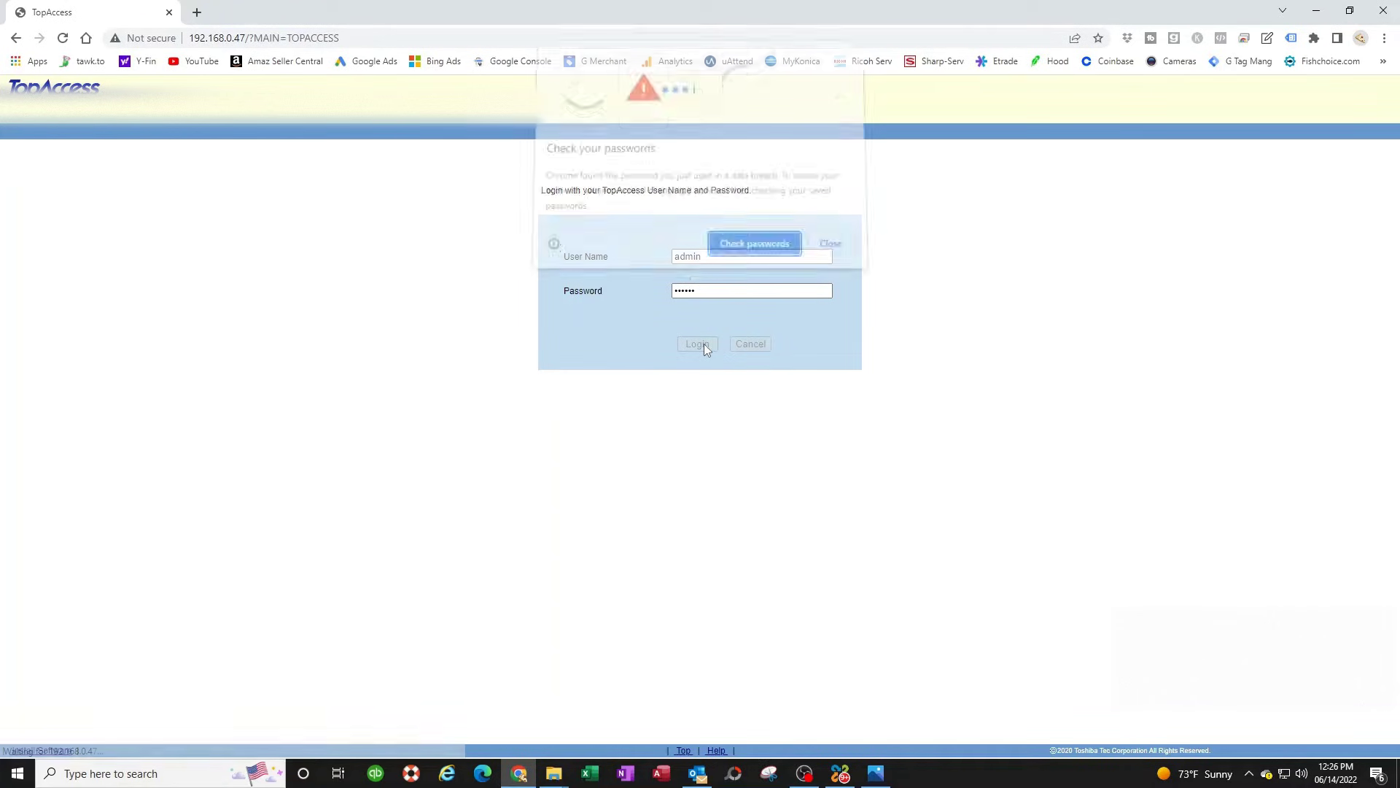
left_click(830, 248)
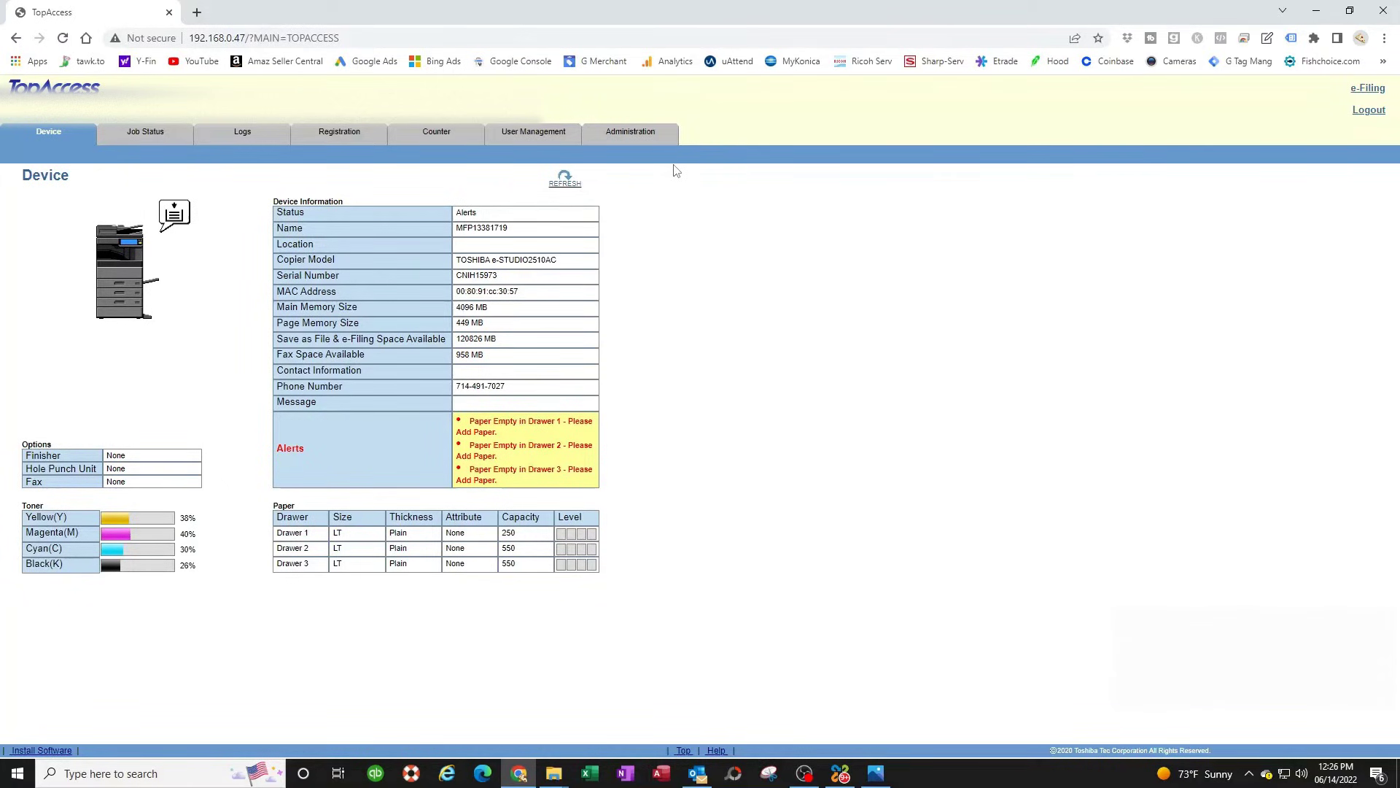
left_click(632, 135)
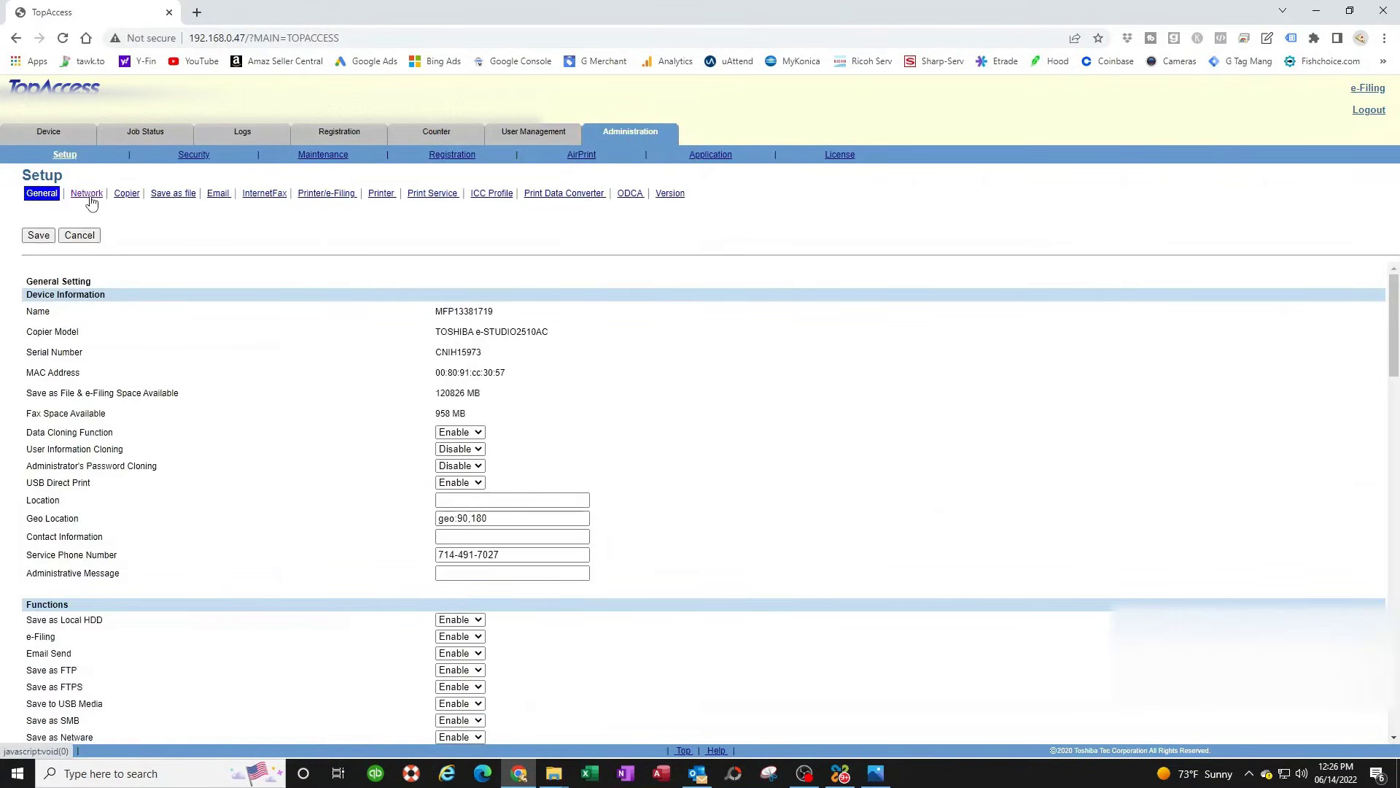
- Select Use Network Folder Destination on the Save as file settings page
left_click(177, 197)
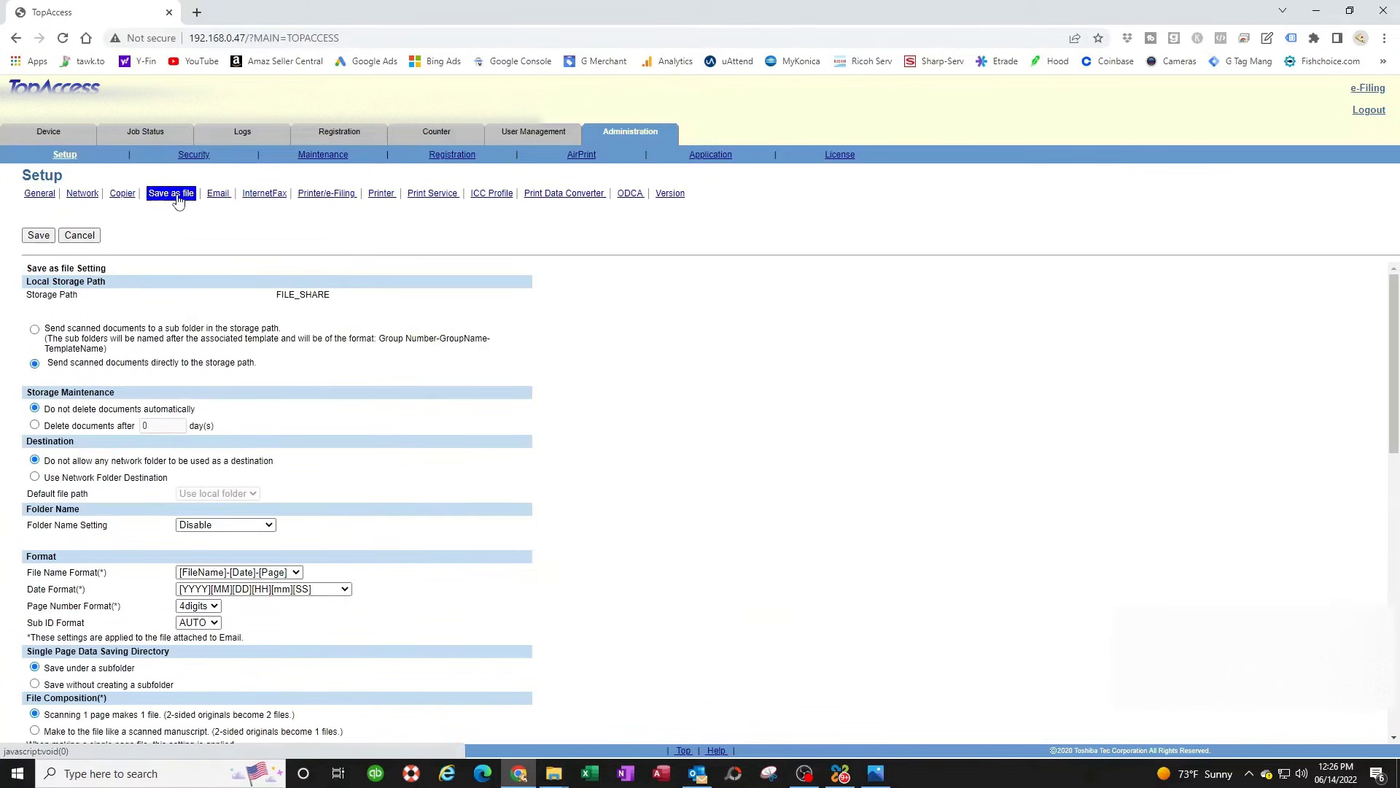
scroll(82, 362, "down", 1)
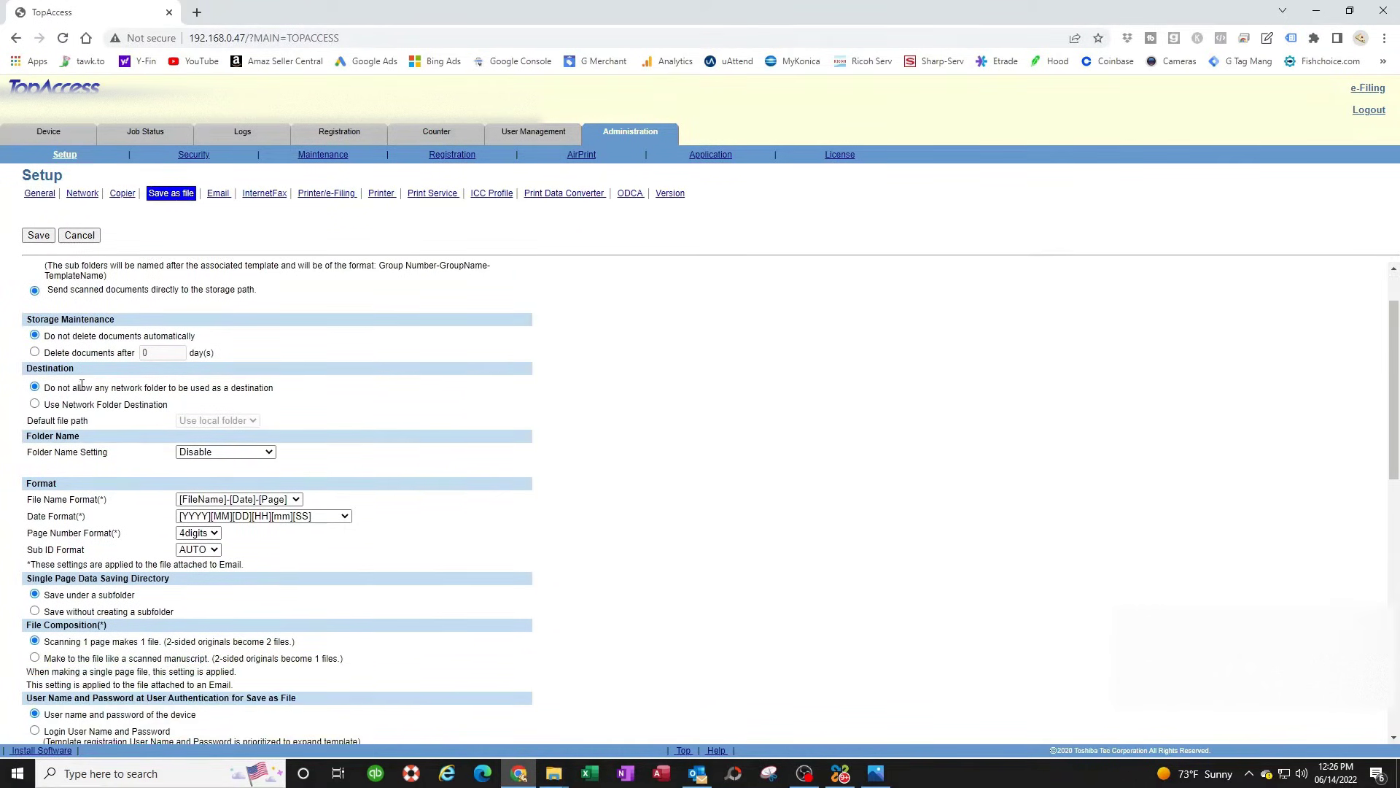
left_click(35, 405)
scroll(84, 468, "down", 6)
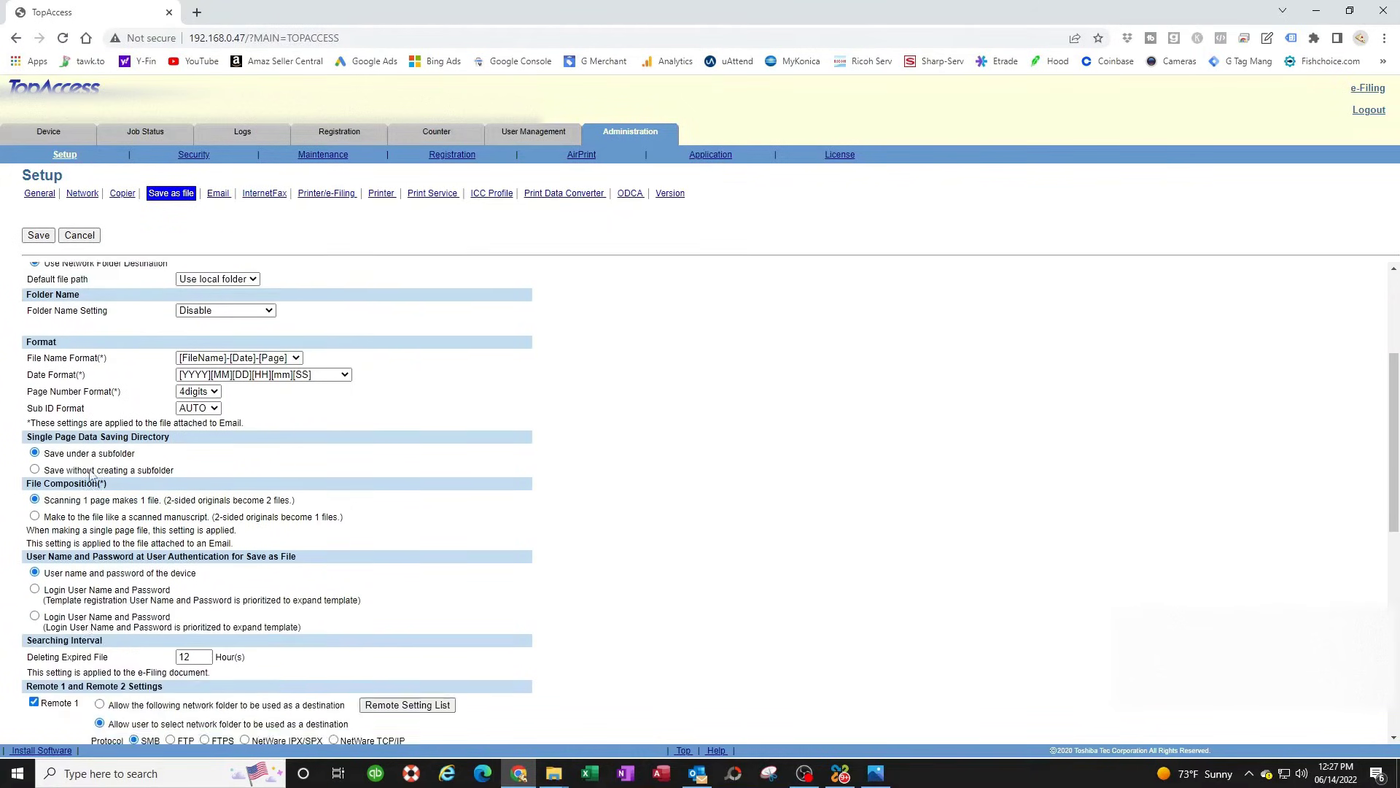